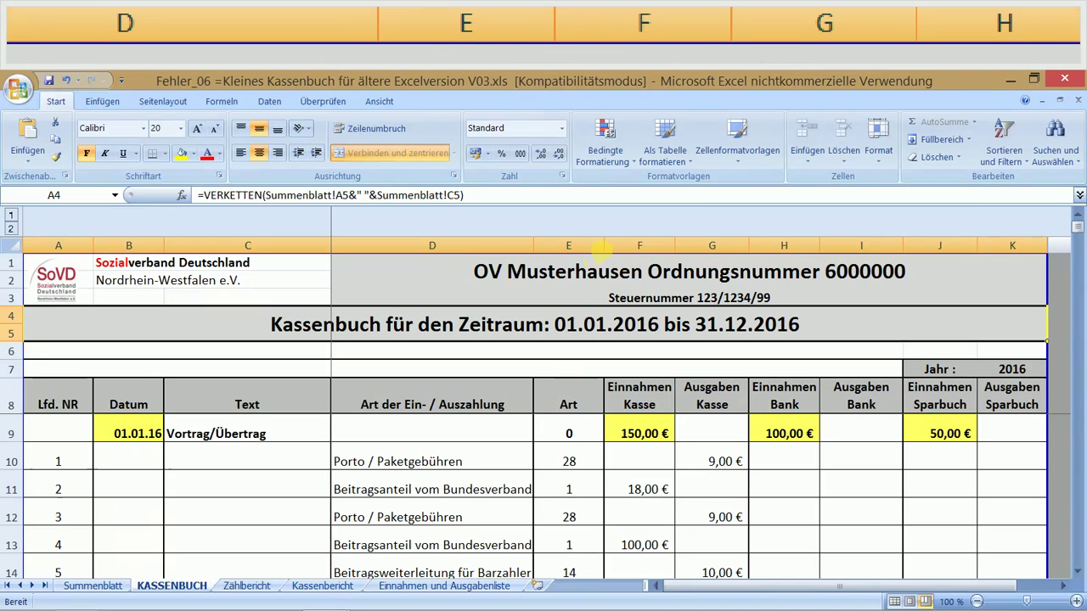
# Hide the Art column E on the KASSENBUCH sheet by dragging its border to zero width.
pyautogui.click(605, 245)
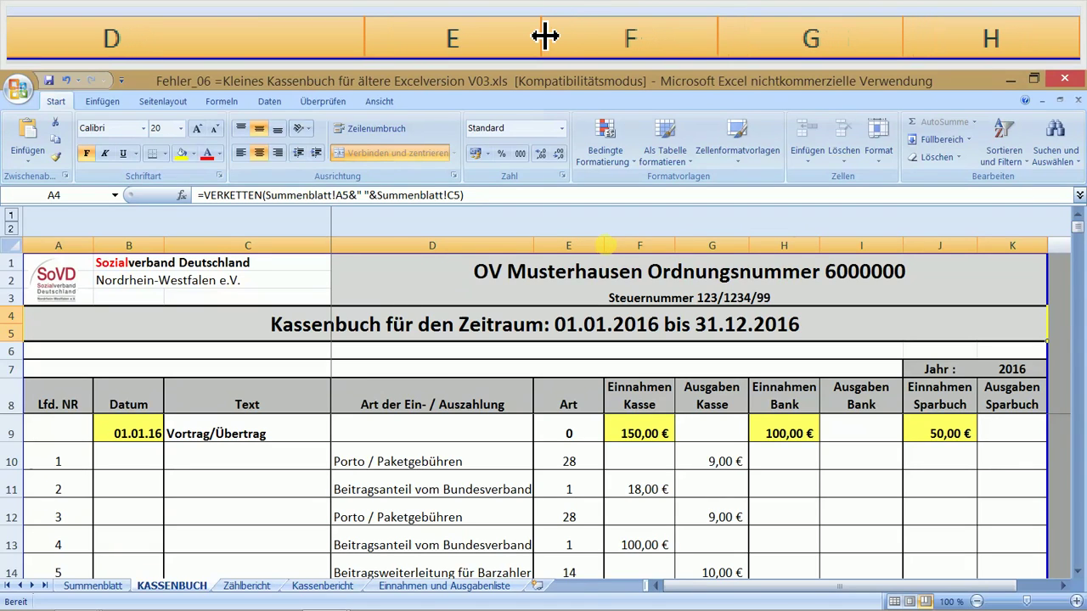
pyautogui.moveTo(605, 245); pyautogui.dragTo(605, 245)
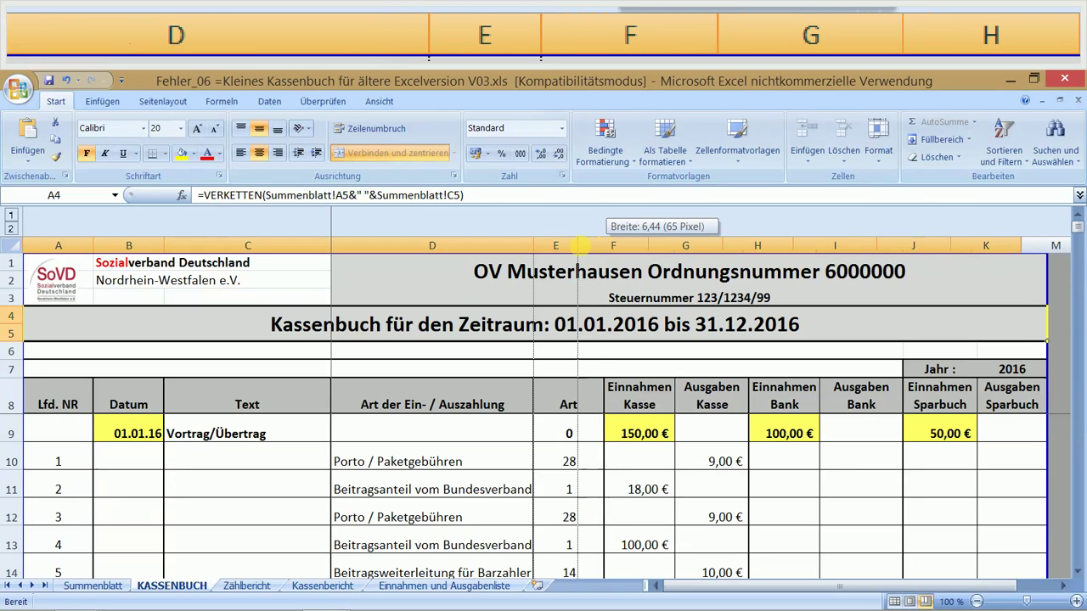
pyautogui.moveTo(605, 245); pyautogui.dragTo(533, 244)
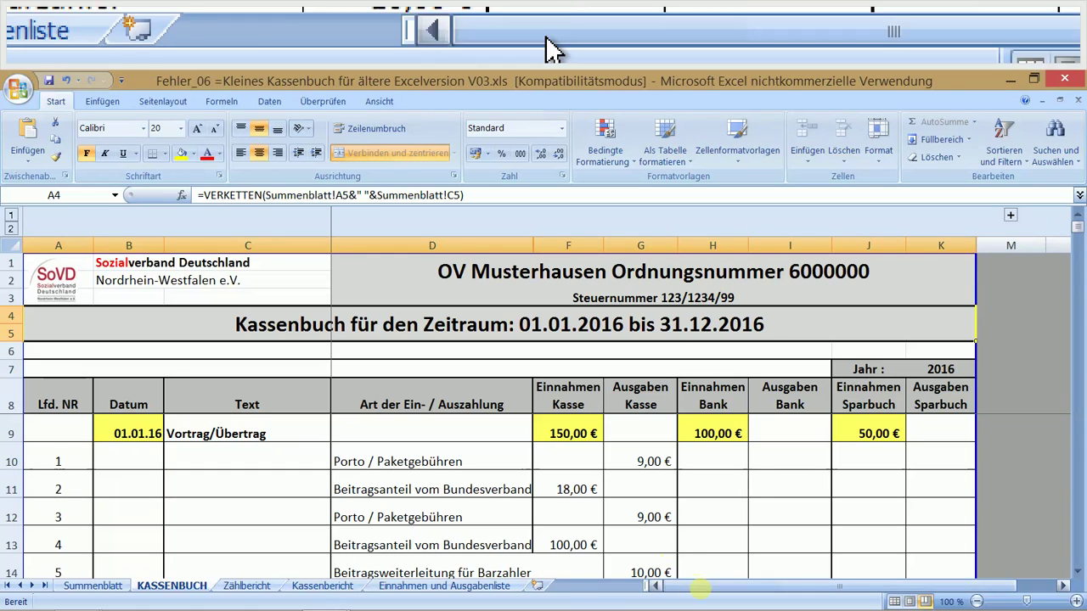
pyautogui.moveTo(698, 587); pyautogui.dragTo(700, 590)
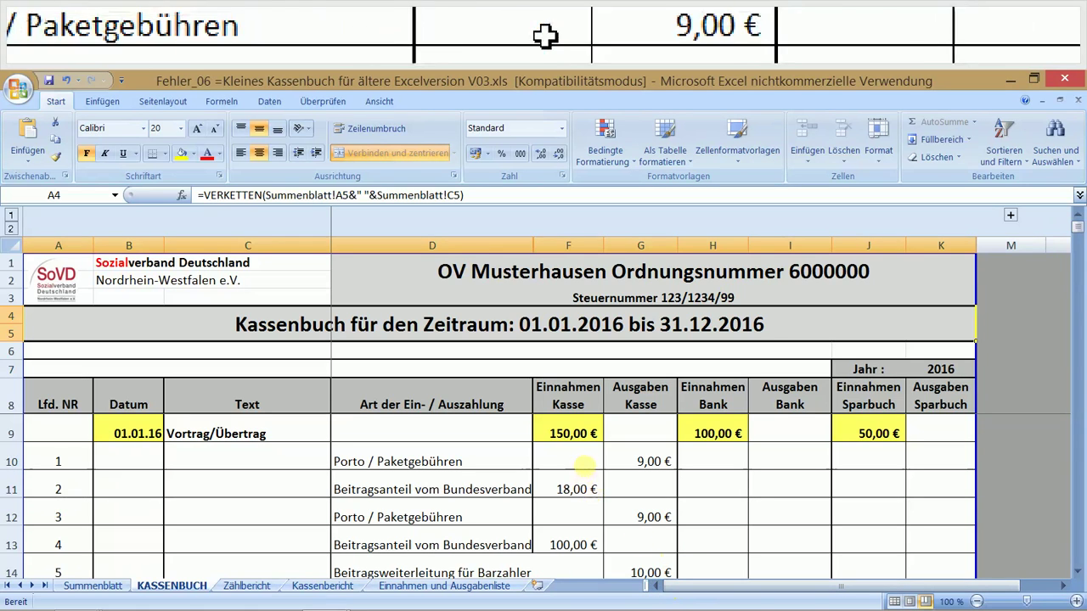
pyautogui.scroll(-2, 450, 467)
pyautogui.scroll(-1, 446, 469)
pyautogui.scroll(4, 444, 470)
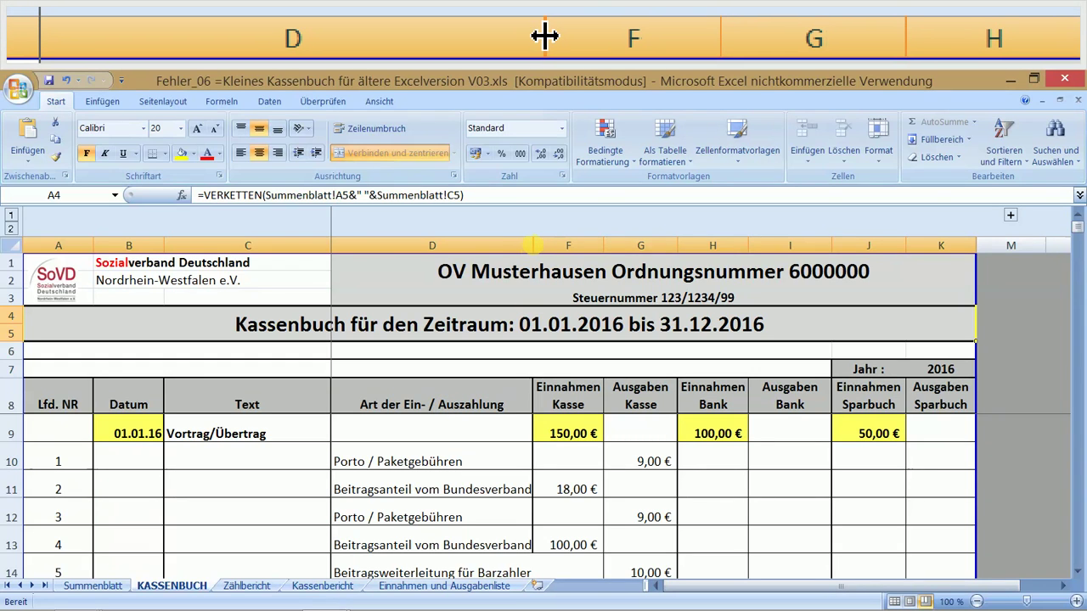
# Narrow column D so 'Art der Ein- / Auszahlung' wraps onto two lines, then select columns D to F.
pyautogui.moveTo(534, 245); pyautogui.dragTo(621, 243)
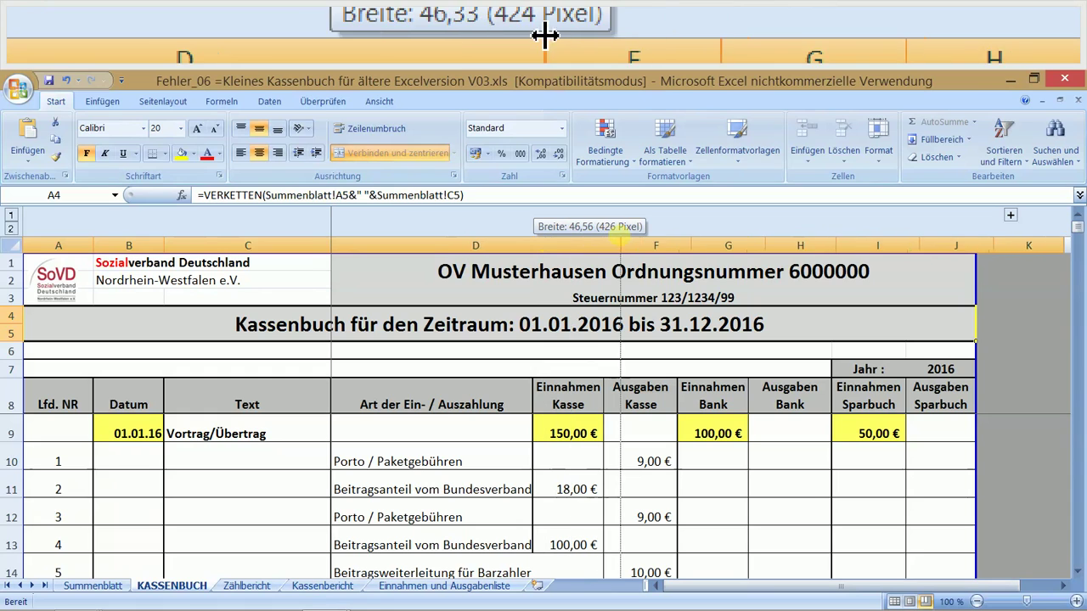
pyautogui.moveTo(621, 243)
pyautogui.mouseDown()
pyautogui.moveTo(661, 245)
pyautogui.moveTo(457, 272)
pyautogui.mouseUp()
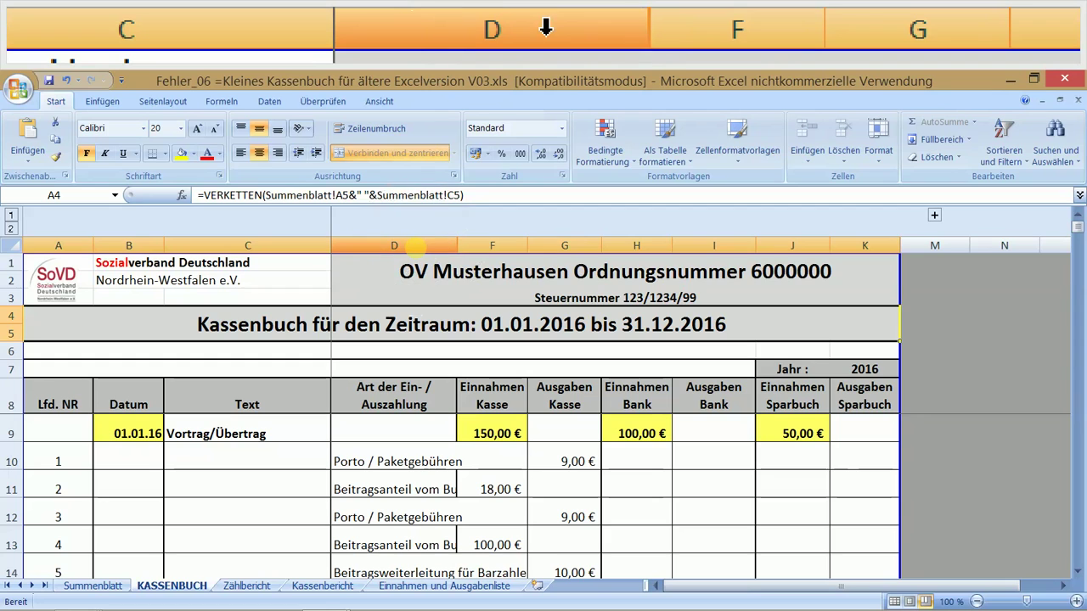
pyautogui.click(416, 245)
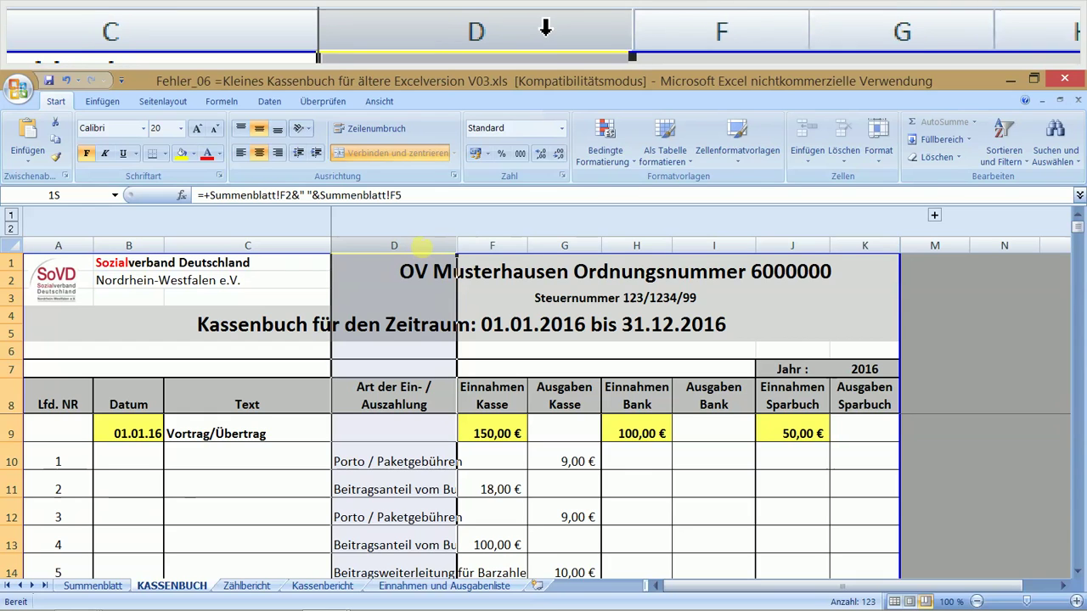
pyautogui.moveTo(418, 245); pyautogui.dragTo(466, 243)
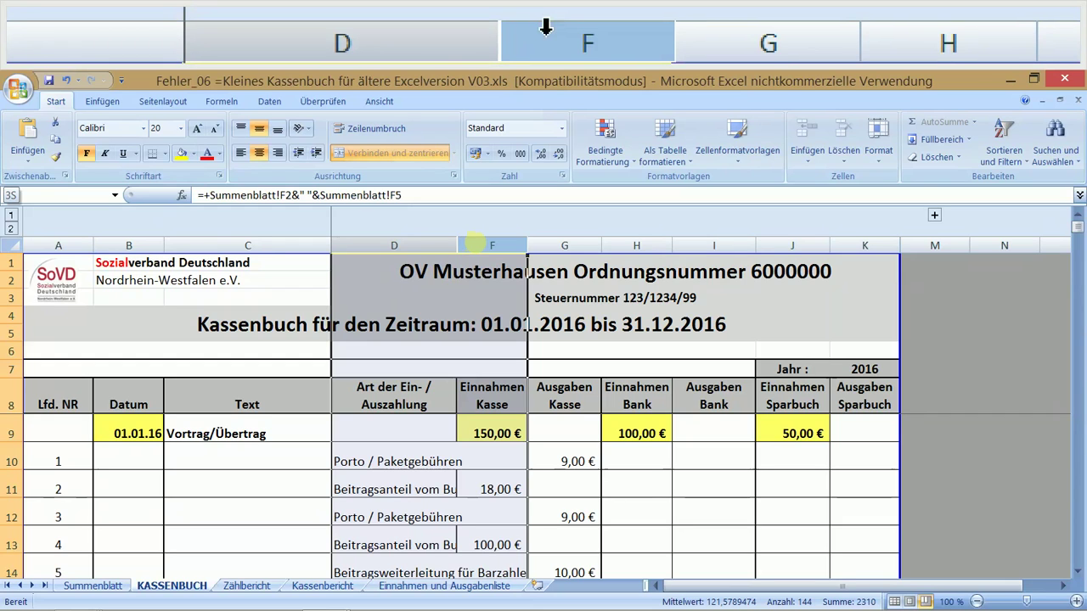
pyautogui.moveTo(475, 247); pyautogui.dragTo(443, 255)
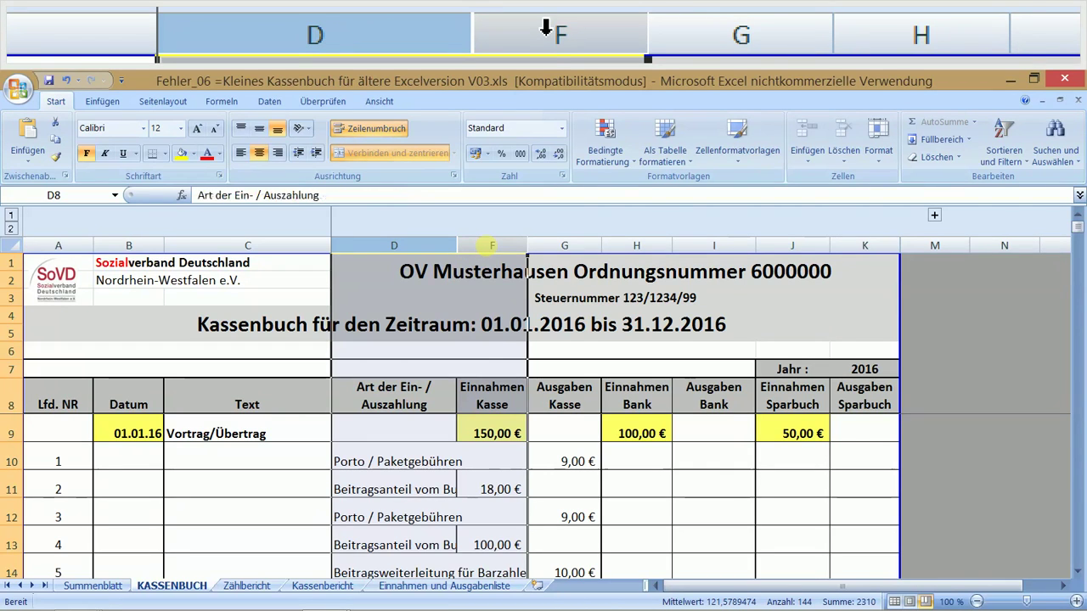
# Unhide column E with Einblenden on the selected columns D–F.
pyautogui.rightClick(492, 246)
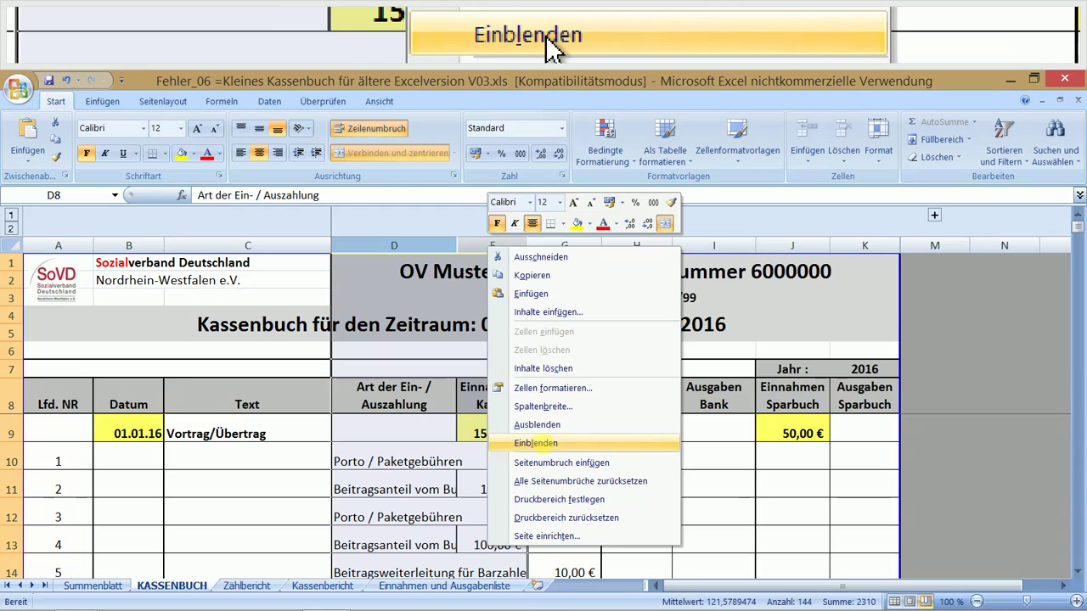
pyautogui.click(536, 444)
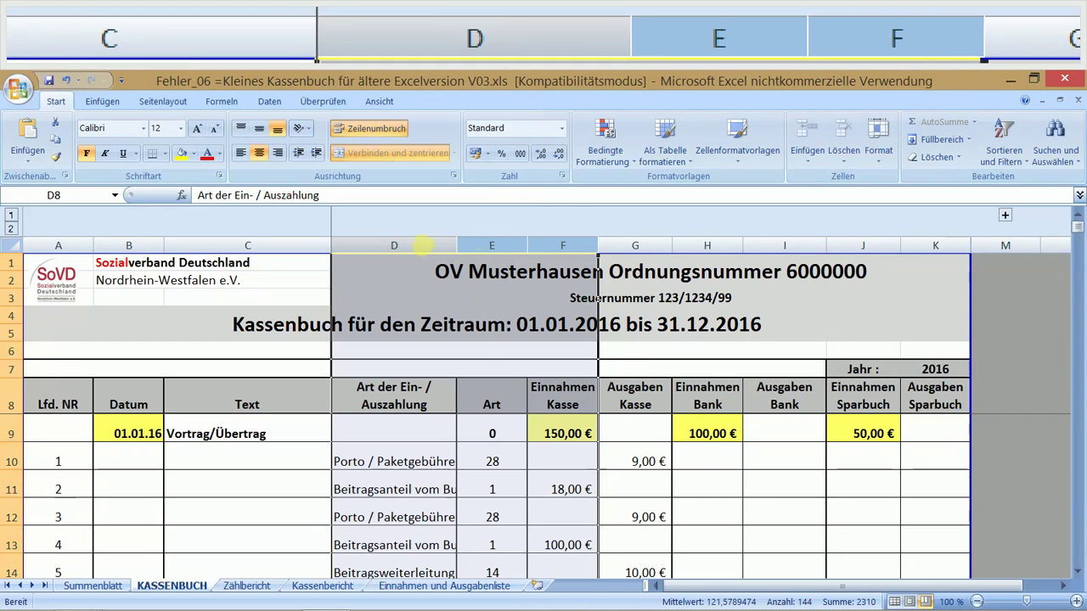
# Select column F, then show the KASSENBUCH sheet of 'Kleines Kassenbuch für ältere Excelversion V03.xls'.
pyautogui.click(563, 245)
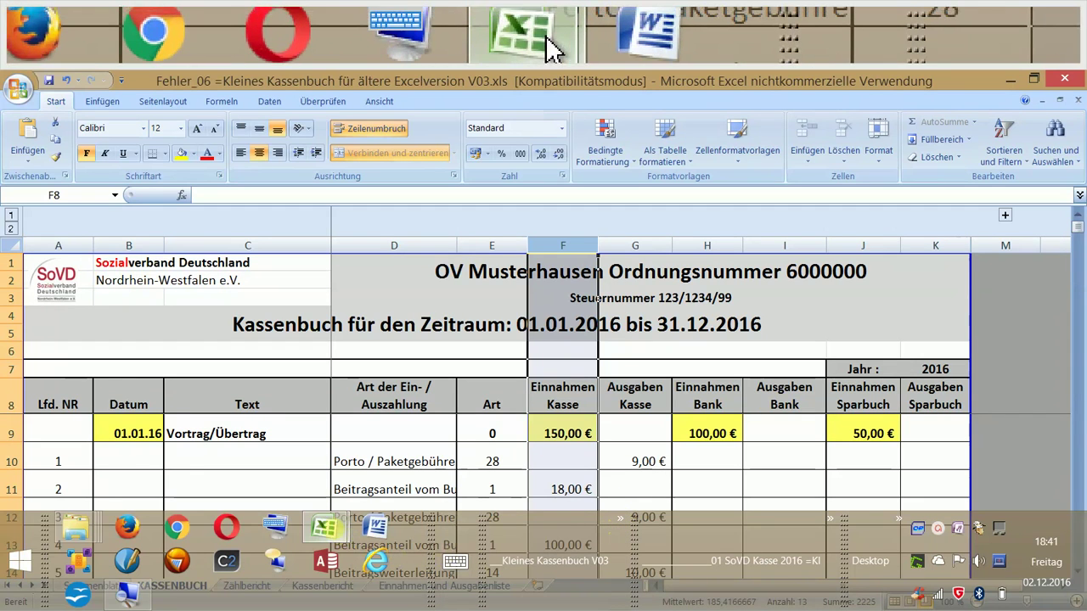
pyautogui.moveTo(323, 527)
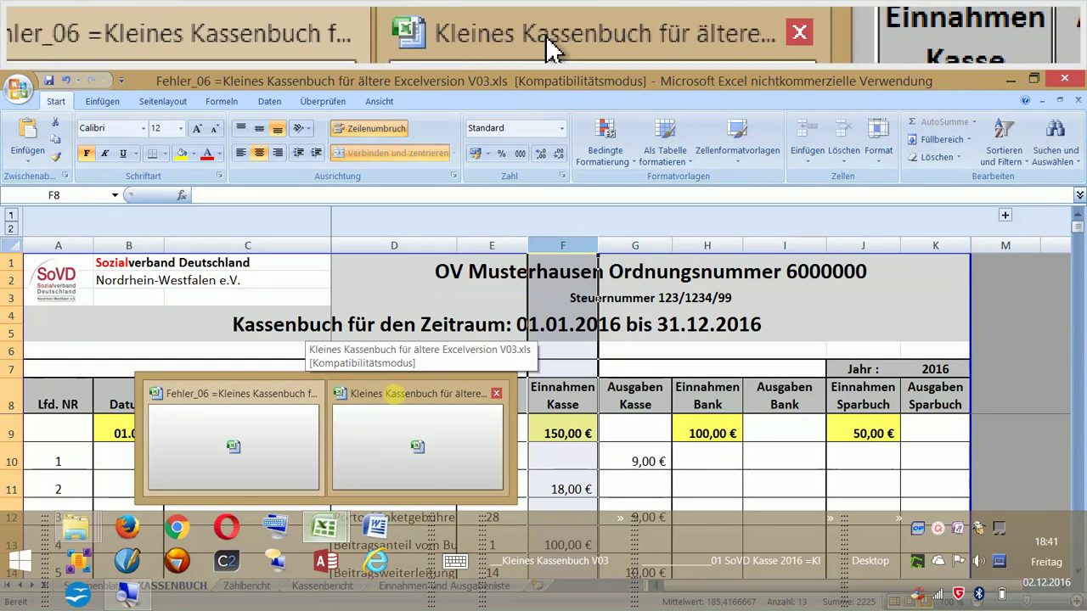
pyautogui.click(393, 394)
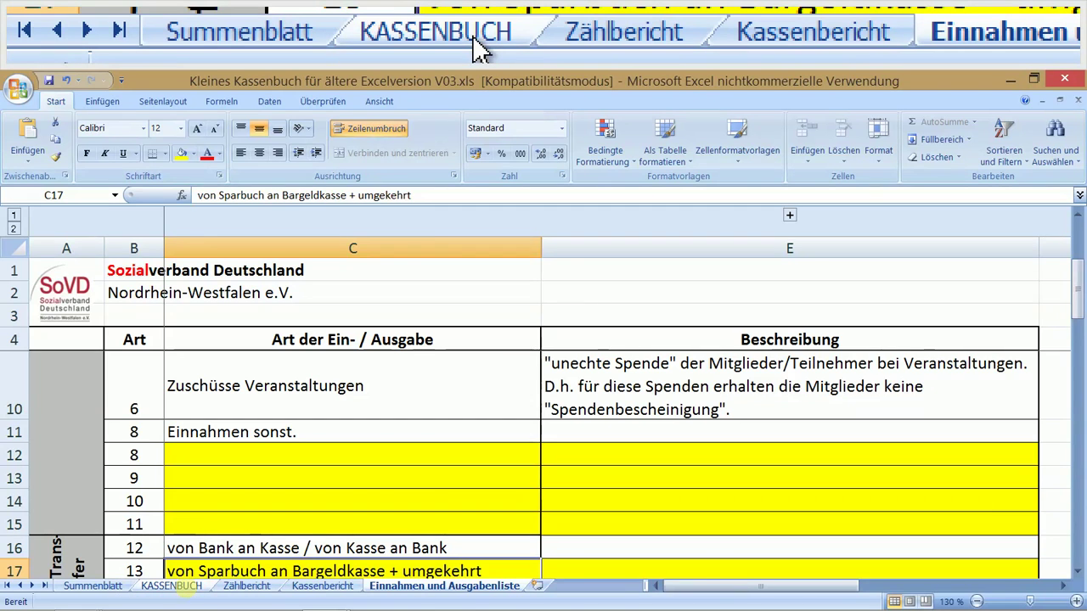
pyautogui.click(186, 591)
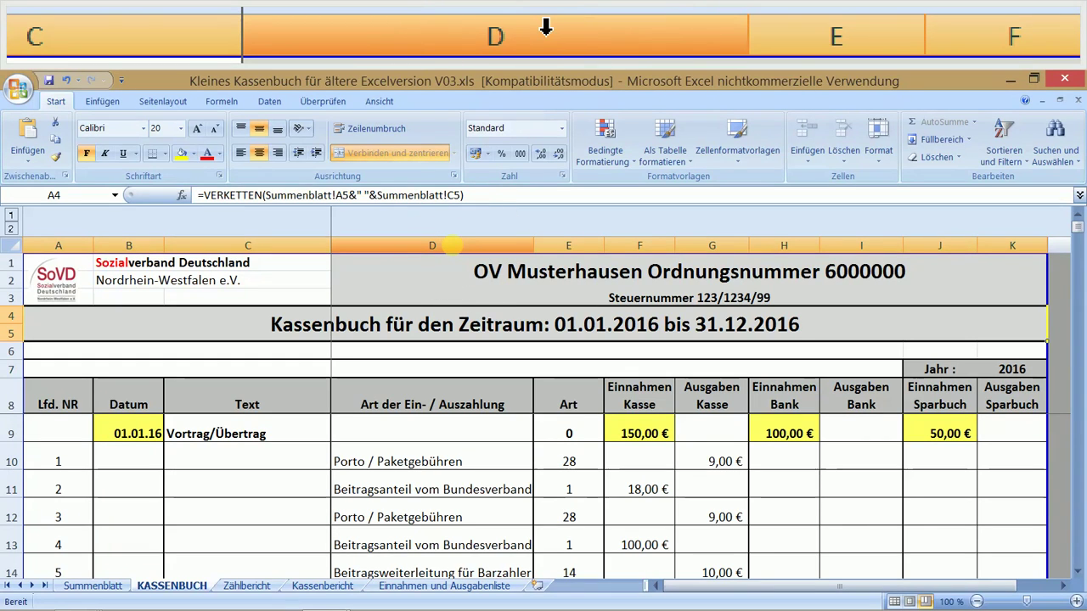
# Open the Spaltenbreite dialog for column D, which shows a width of 32,33.
pyautogui.click(451, 245)
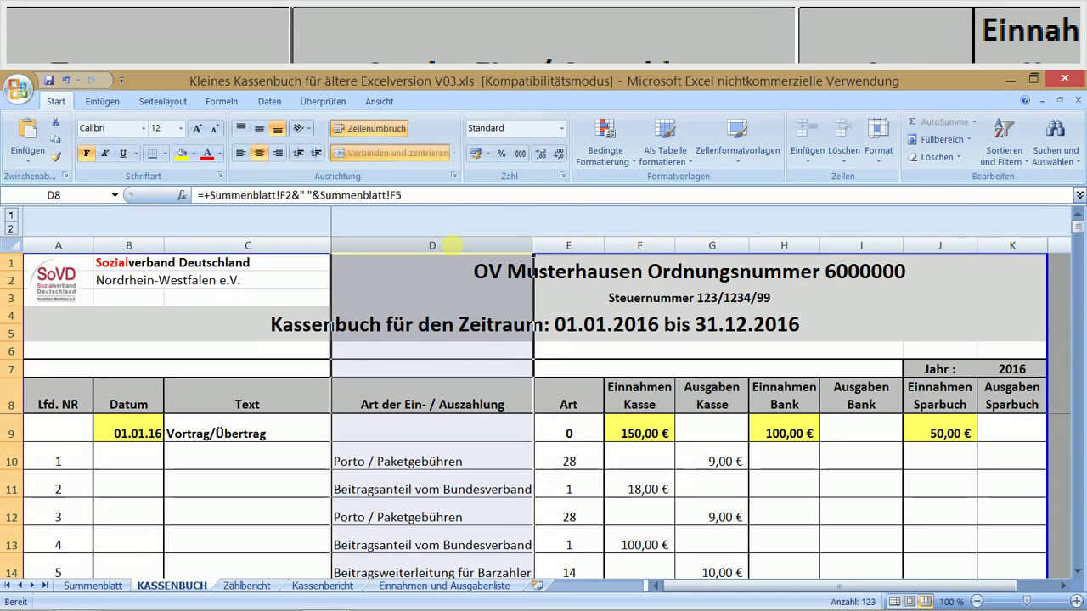
pyautogui.rightClick(451, 246)
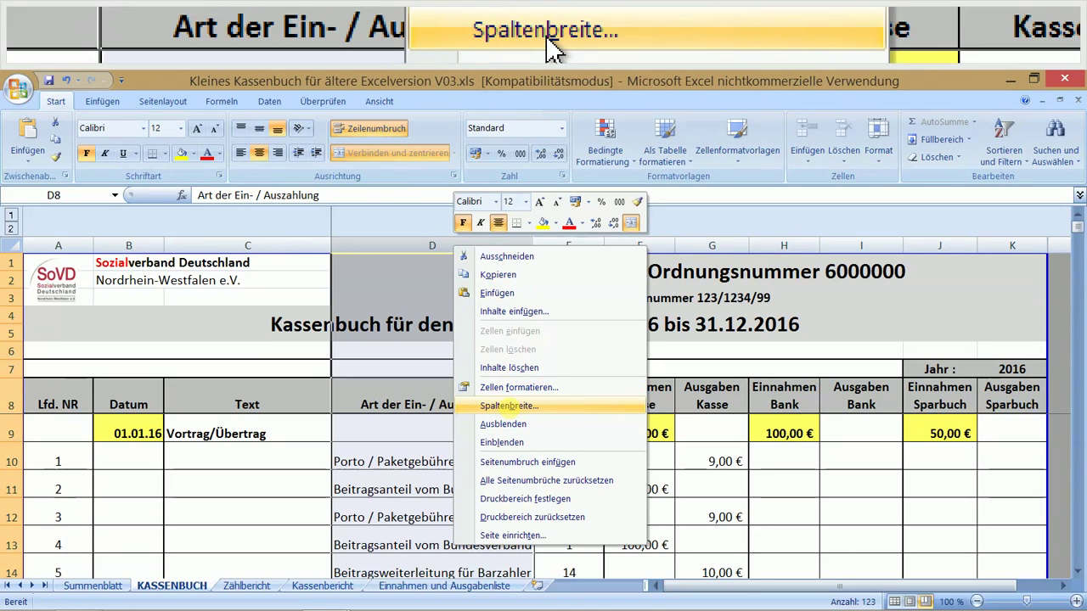
pyautogui.click(508, 406)
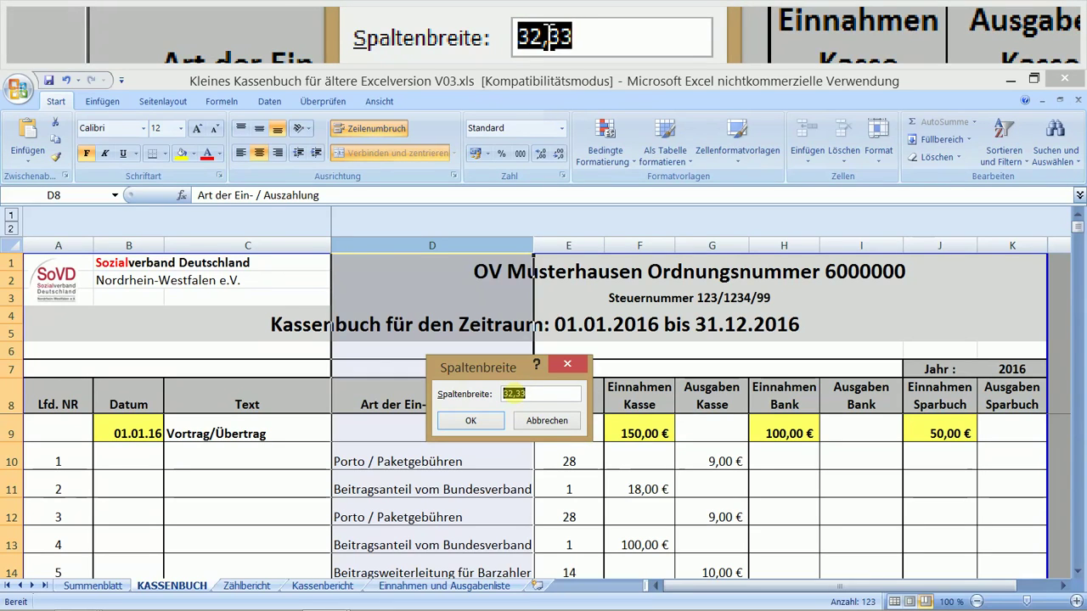
# Copy the width value 32,33 from the Spaltenbreite field.
pyautogui.rightClick(516, 394)
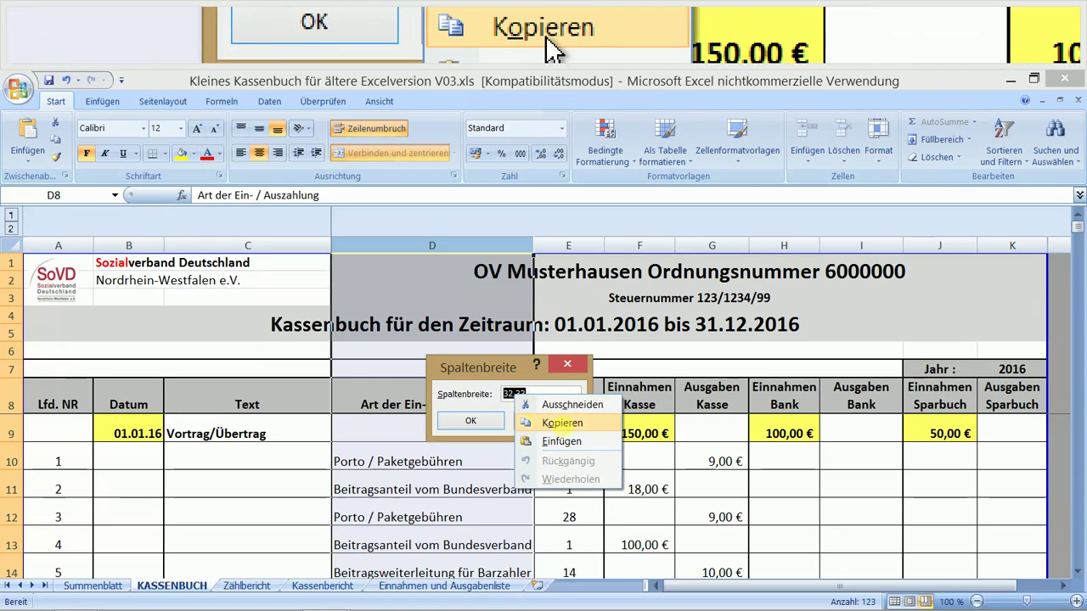
pyautogui.click(551, 423)
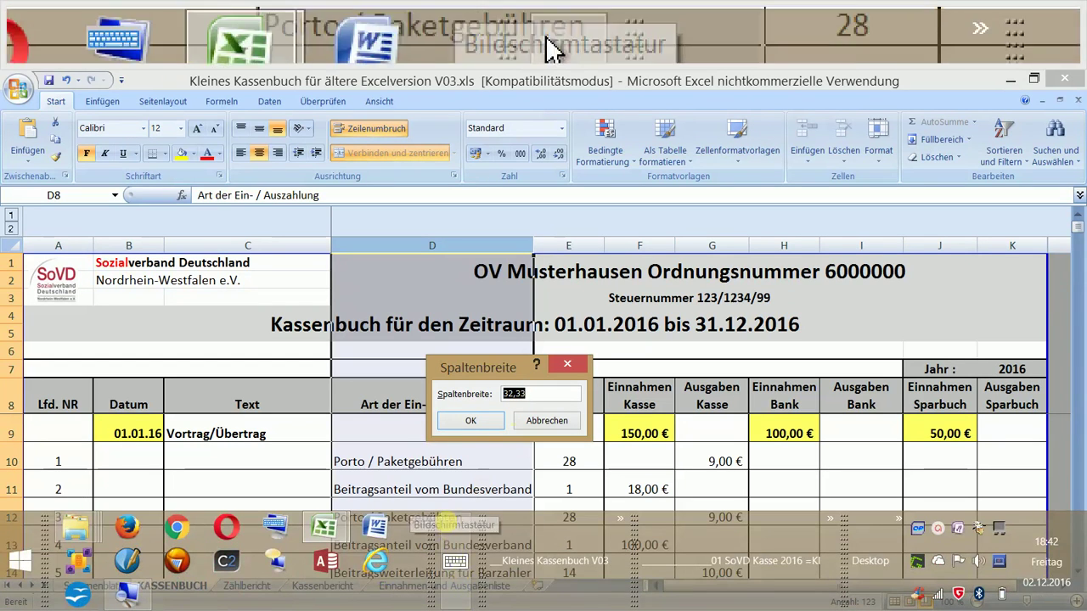
pyautogui.moveTo(324, 527)
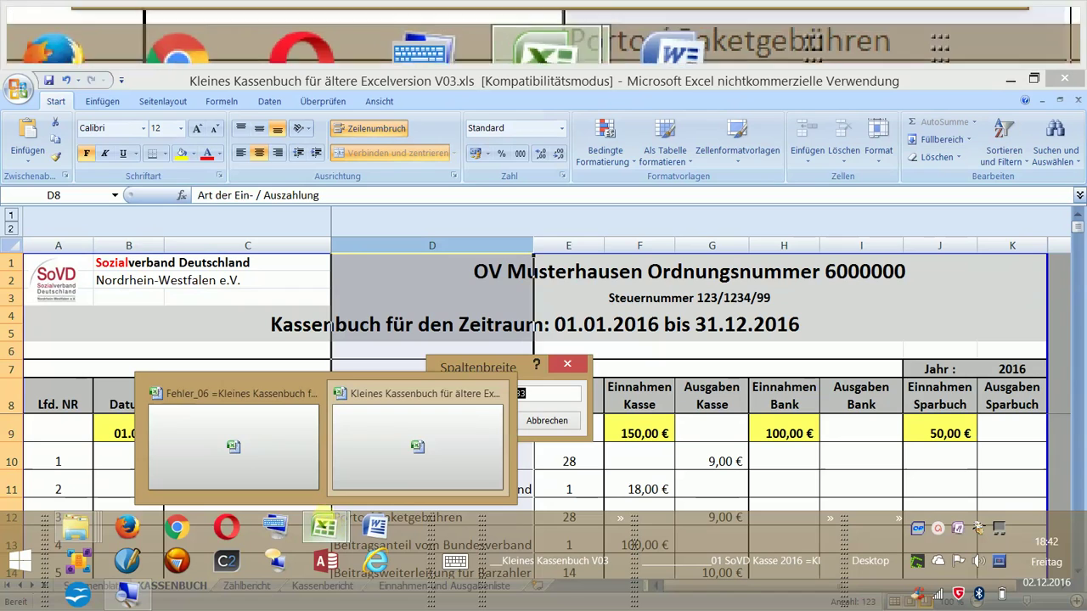
pyautogui.moveTo(228, 433)
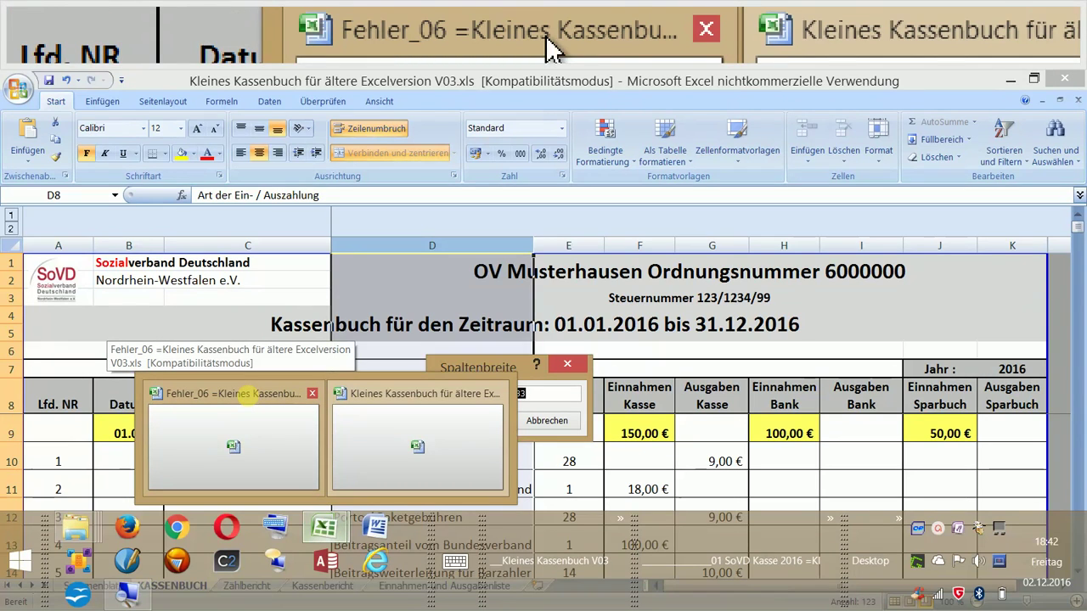
# Cancel the Spaltenbreite dialog, leaving column D unchanged at 32,33.
pyautogui.click(247, 396)
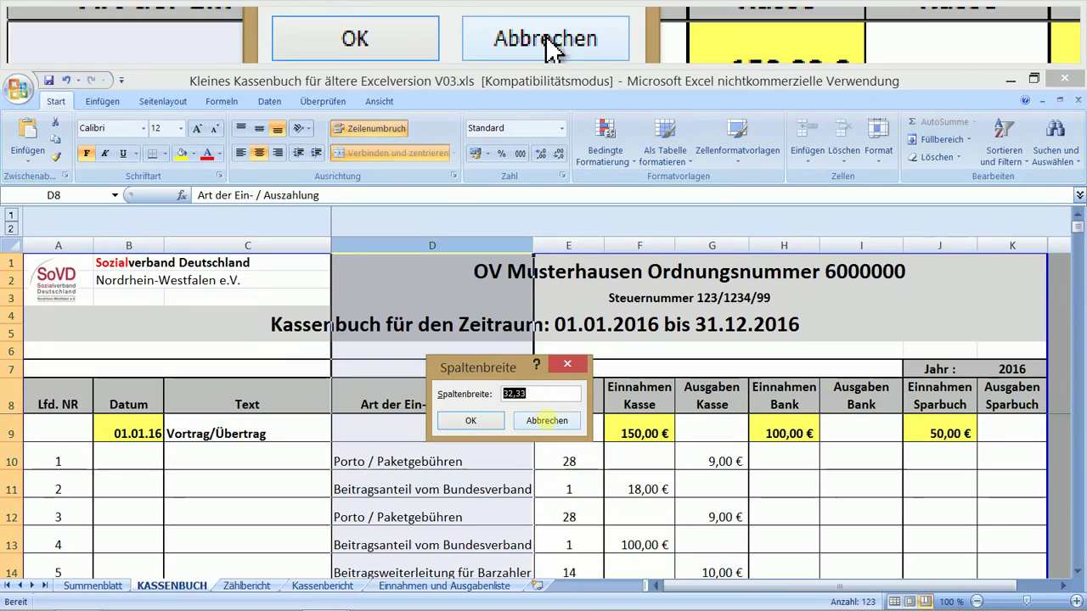
pyautogui.click(545, 421)
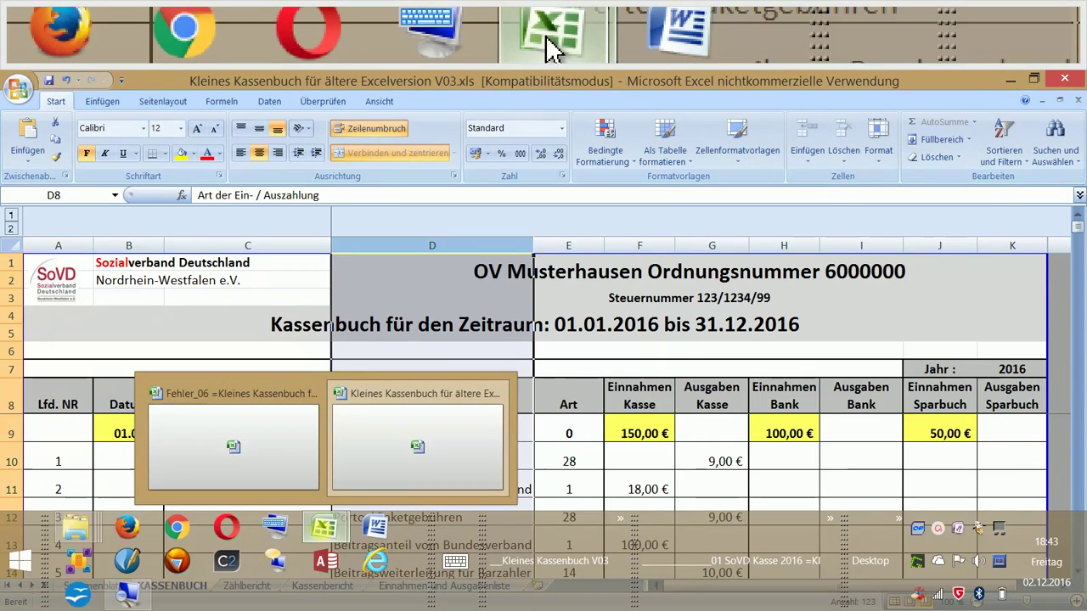
pyautogui.moveTo(231, 395)
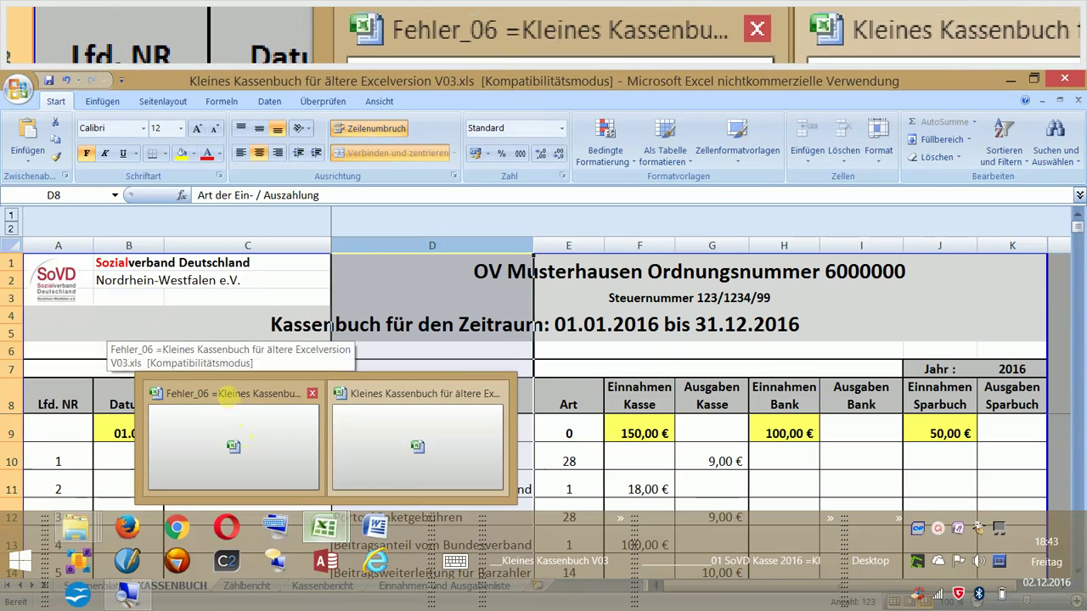
# Return to the Fehler_06 workbook and select column D.
pyautogui.click(230, 395)
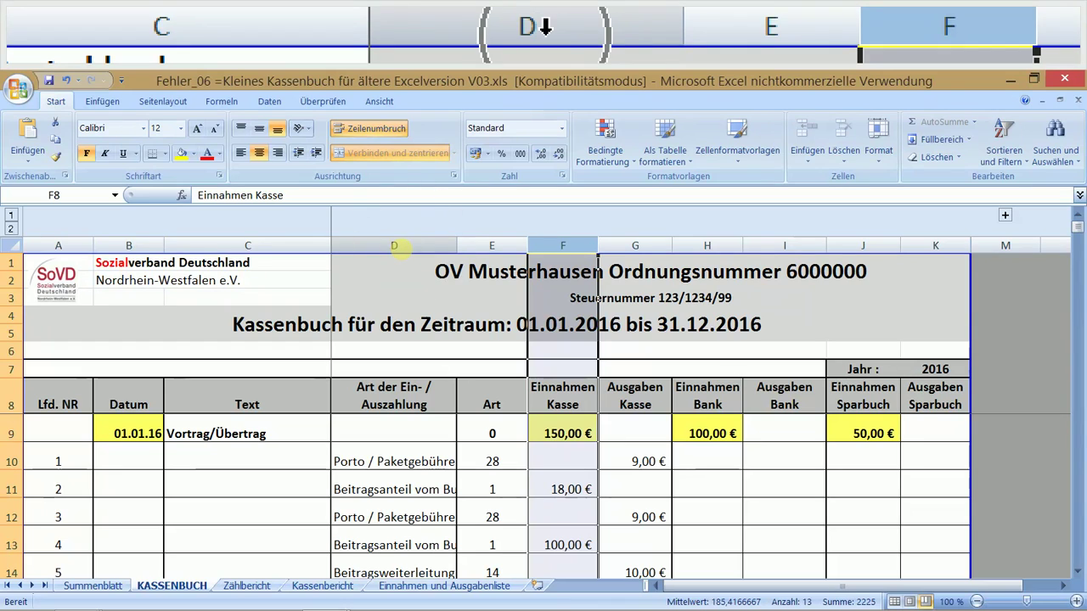
pyautogui.click(394, 246)
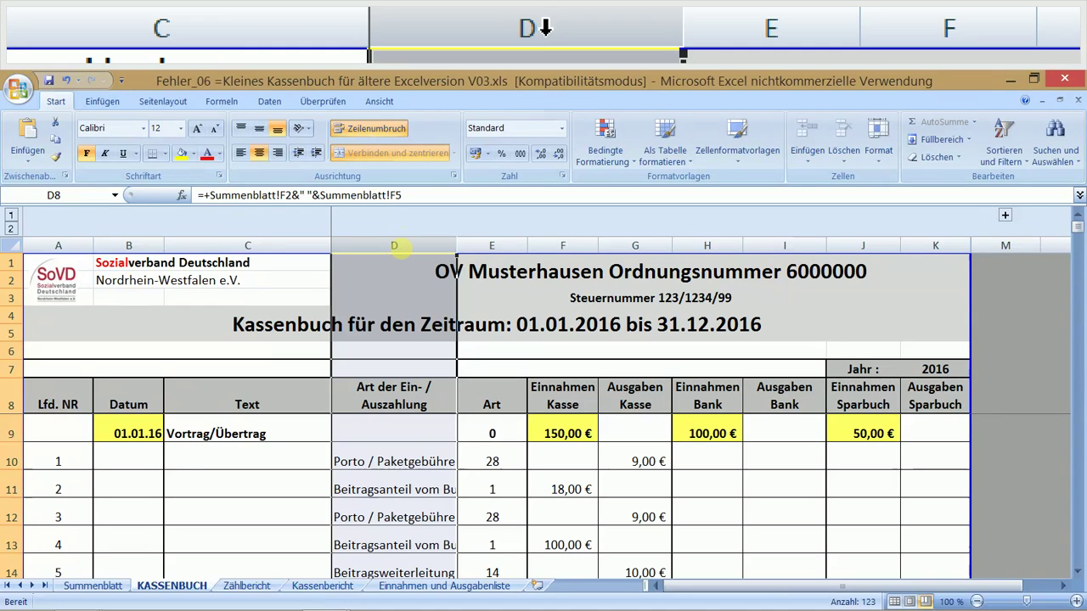
pyautogui.click(394, 245)
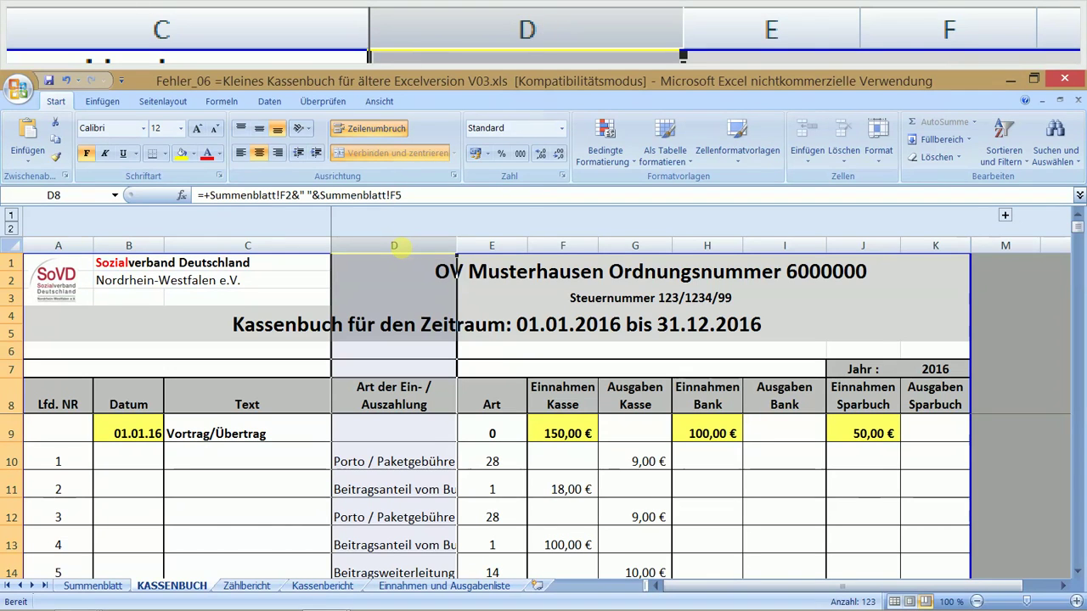
# Paste 32,33 into the Spaltenbreite dialog for column D of Fehler_06.
pyautogui.rightClick(394, 245)
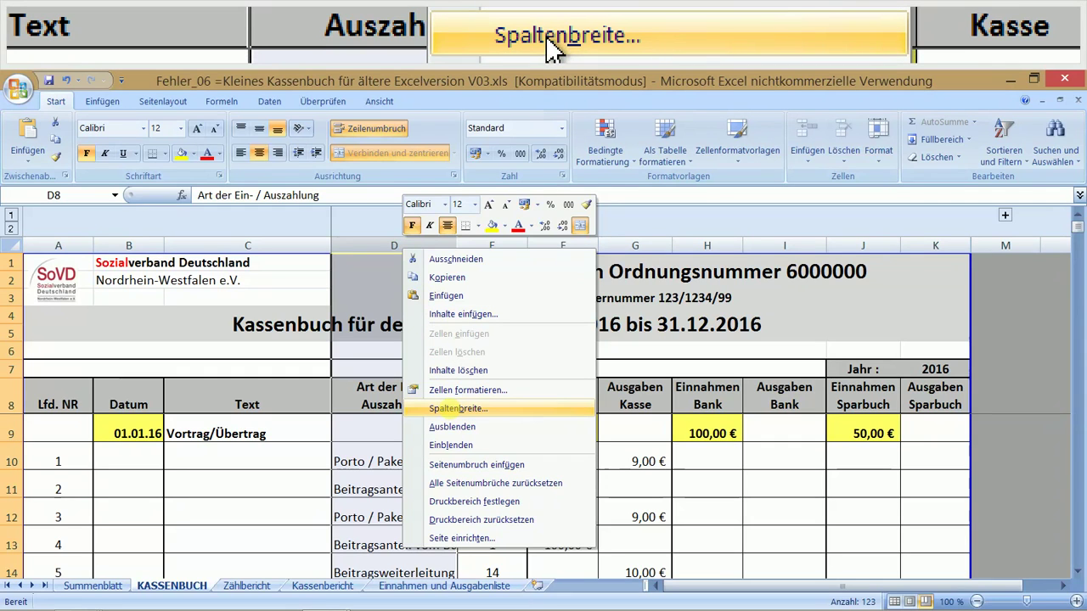
pyautogui.click(450, 408)
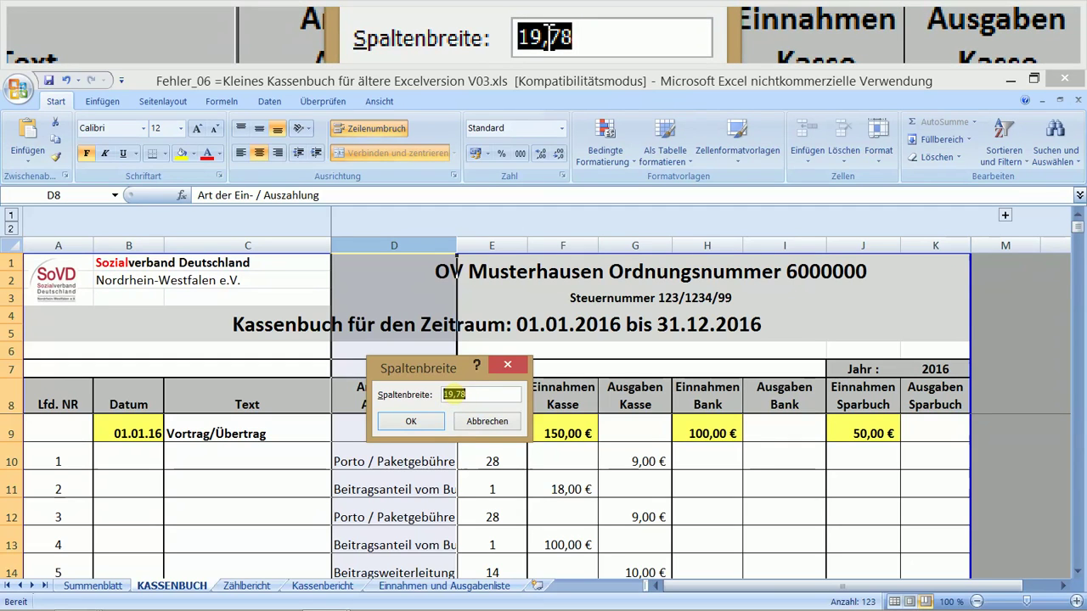
pyautogui.rightClick(456, 395)
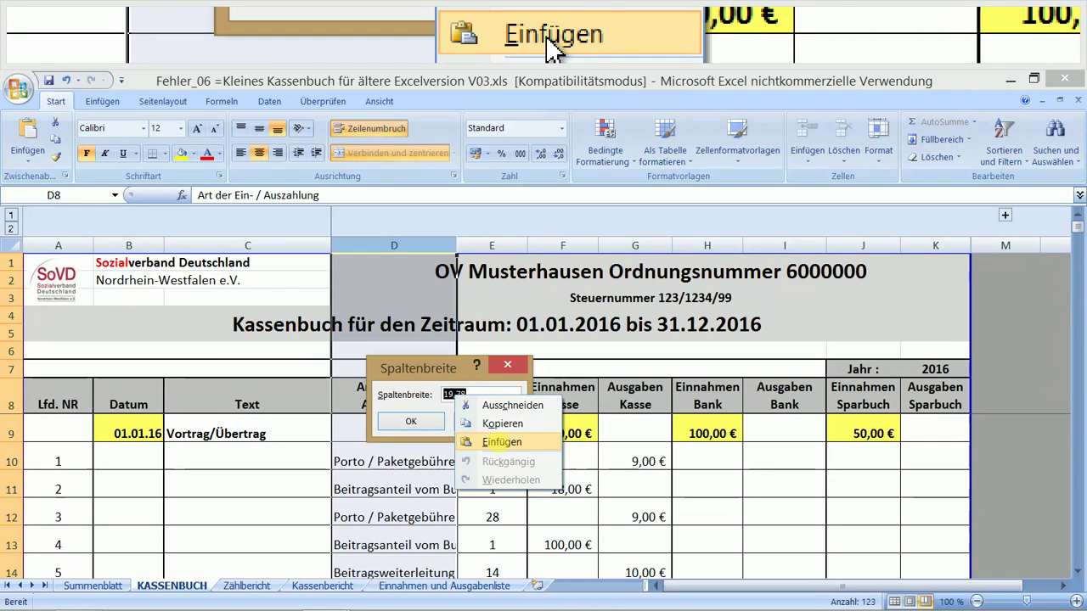
pyautogui.click(501, 442)
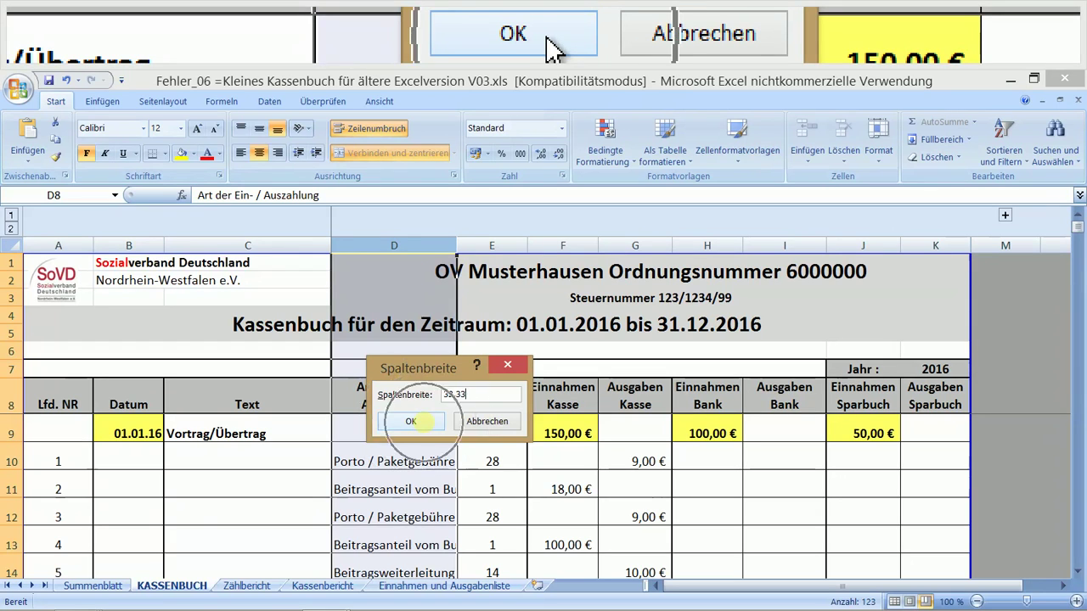
# Apply the 32,33 width to column D and check that its heading fits on one line.
pyautogui.click(423, 422)
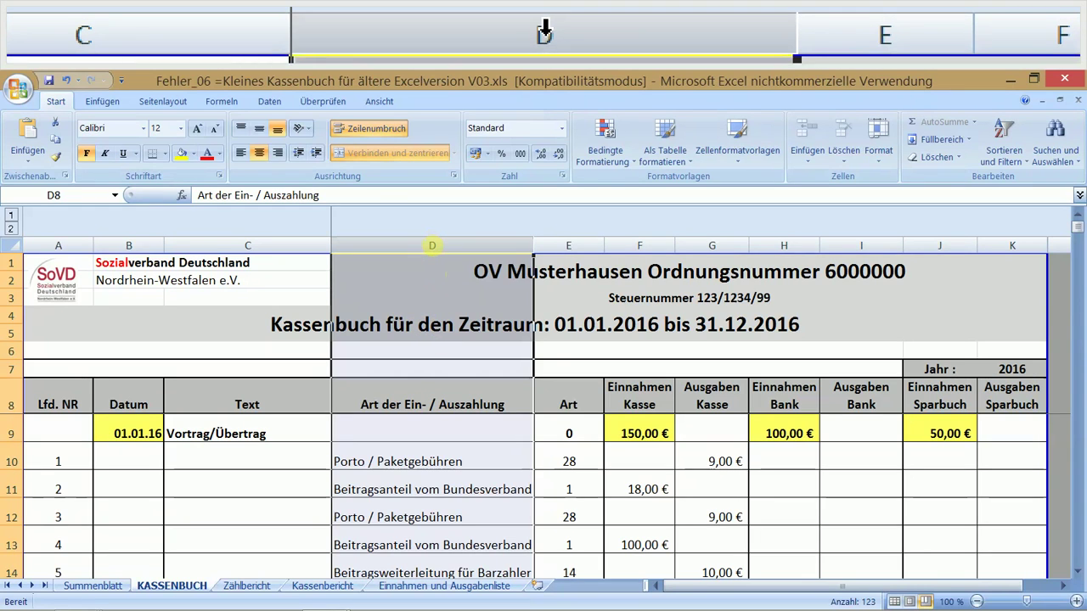
pyautogui.click(516, 314)
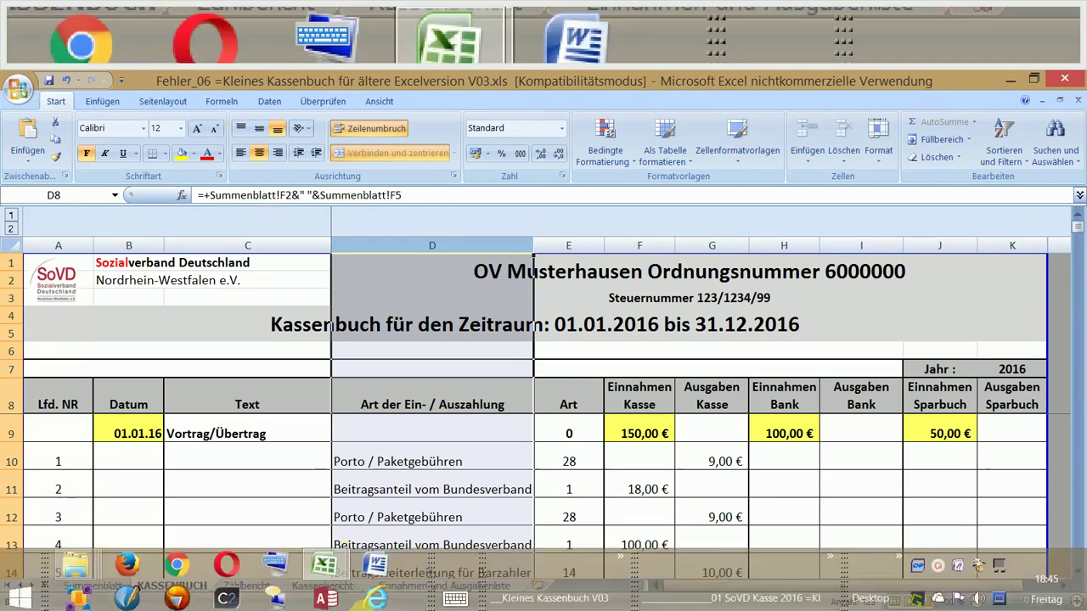
pyautogui.moveTo(324, 528)
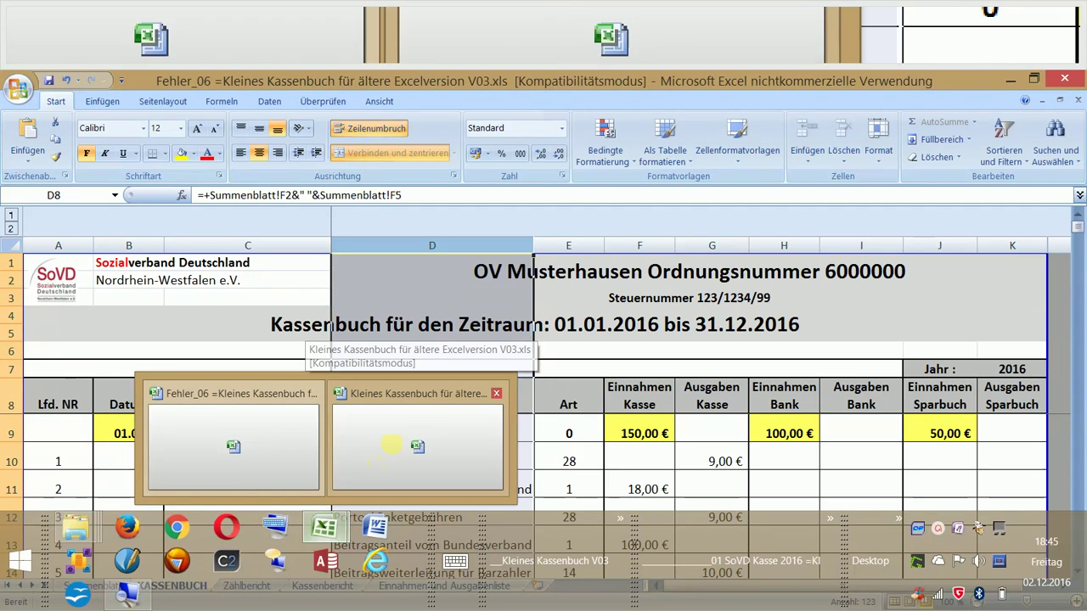
pyautogui.moveTo(416, 433)
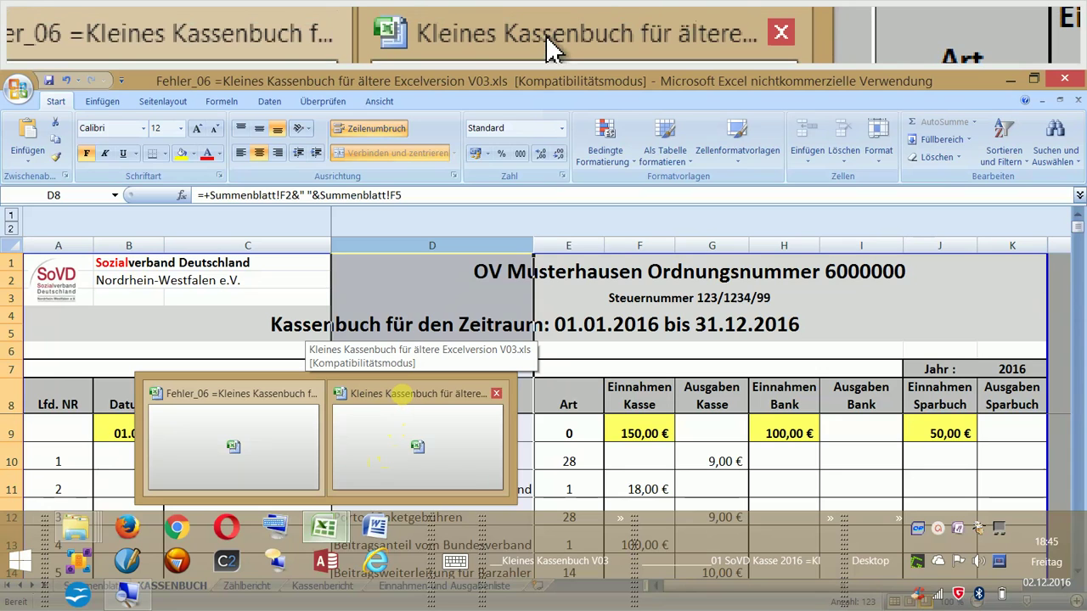
# In the original Kassenbuch workbook, copy column E's Spaltenbreite value 10,78 to the clipboard.
pyautogui.click(401, 395)
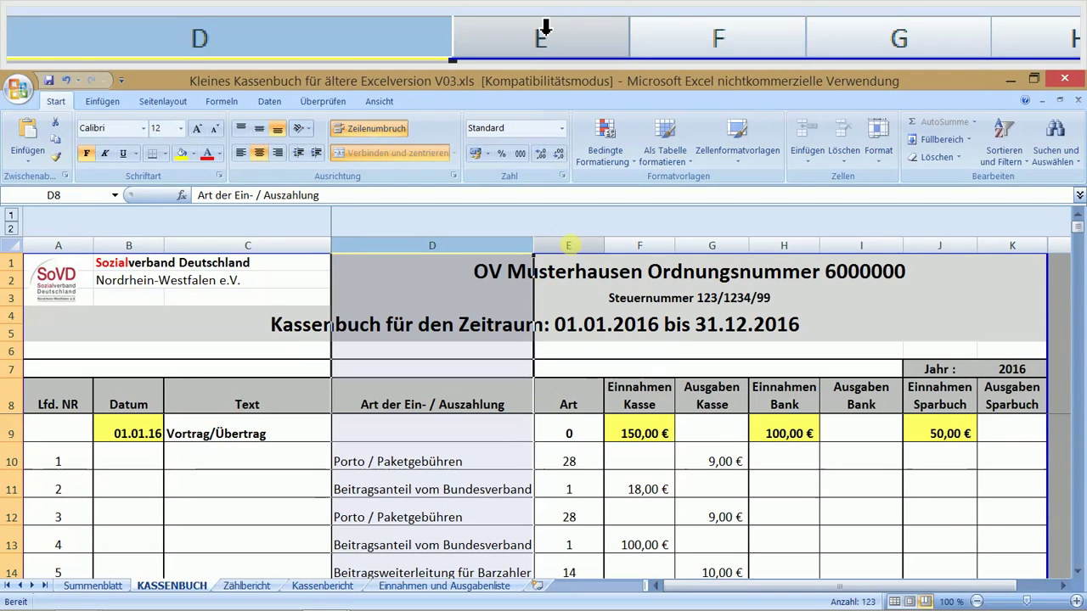
pyautogui.click(569, 245)
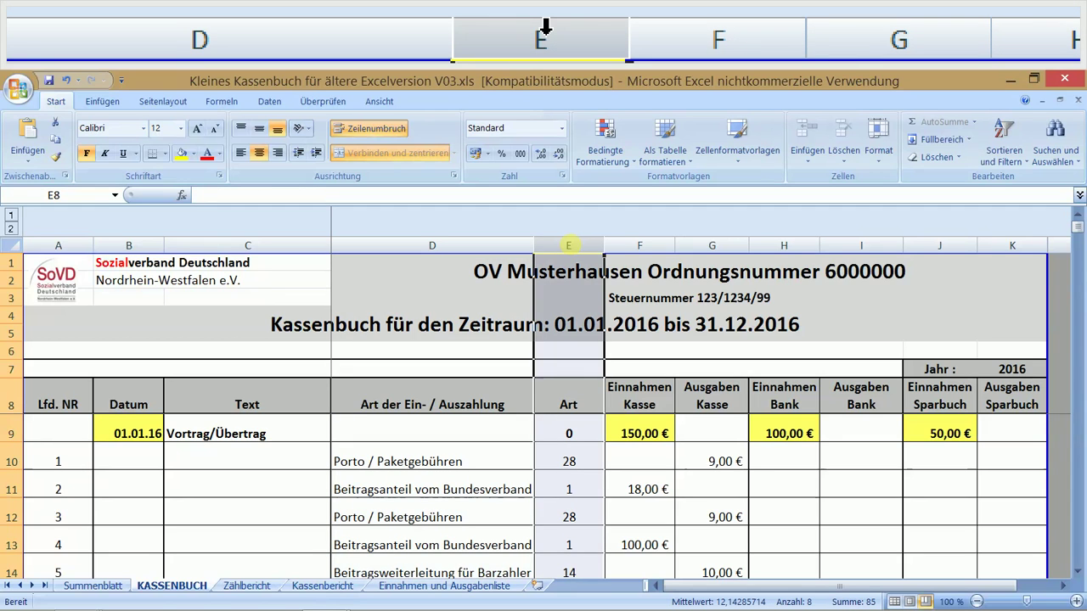
pyautogui.rightClick(568, 245)
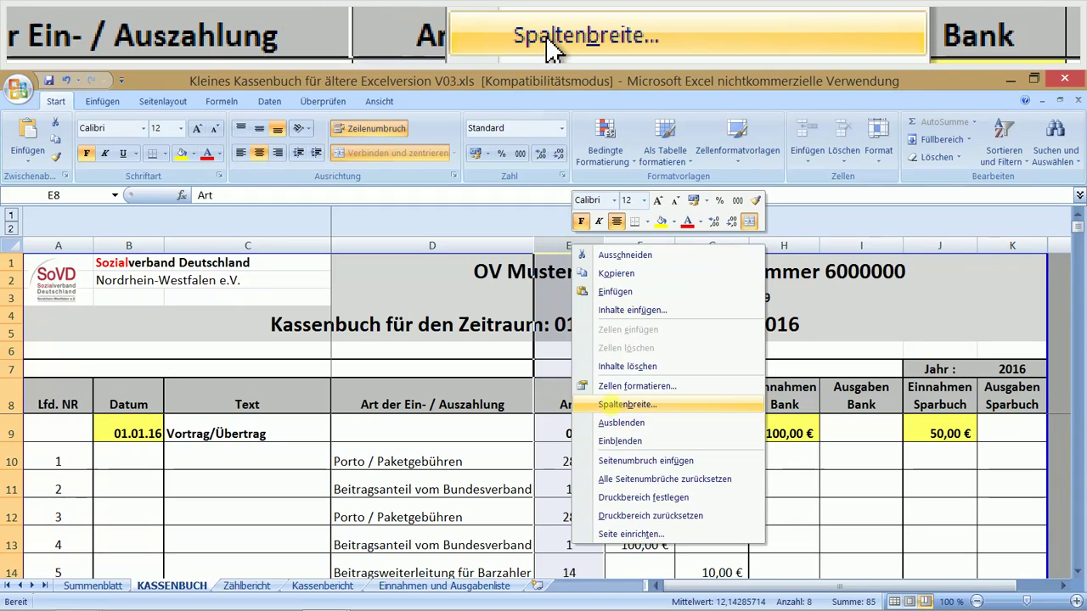
pyautogui.click(605, 405)
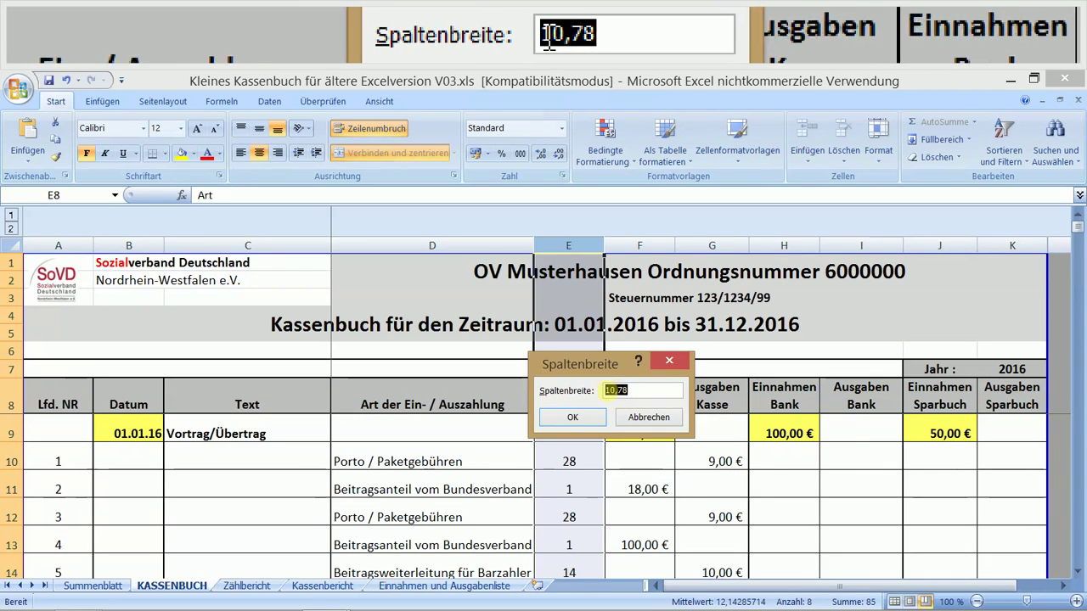
pyautogui.rightClick(613, 392)
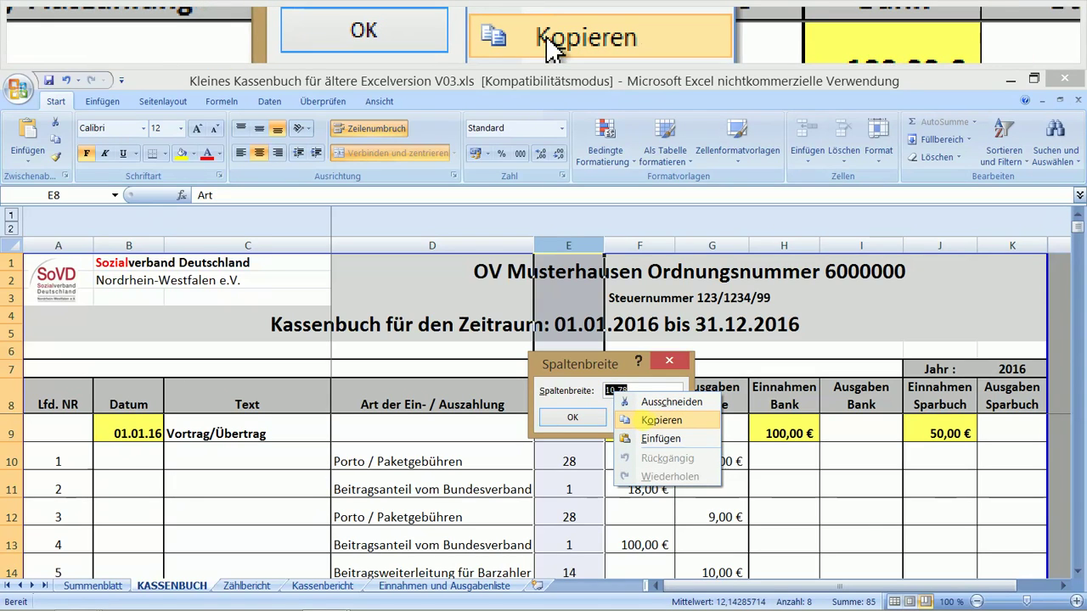
pyautogui.click(646, 421)
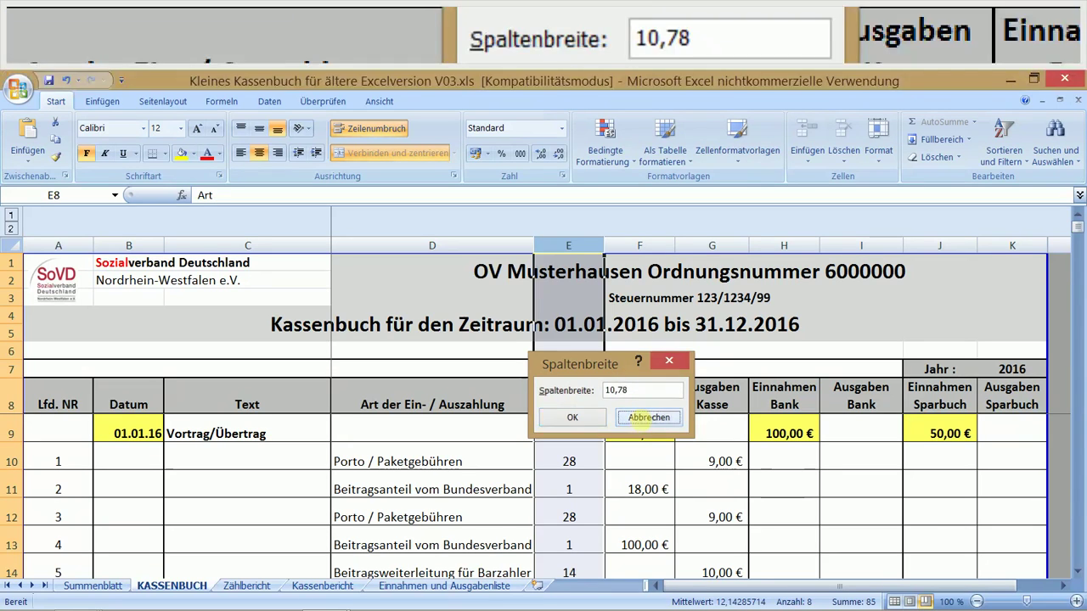
# Cancel the original's width dialog, then open column E's Spaltenbreite field (10,78) in Fehler_06 for pasting.
pyautogui.click(641, 418)
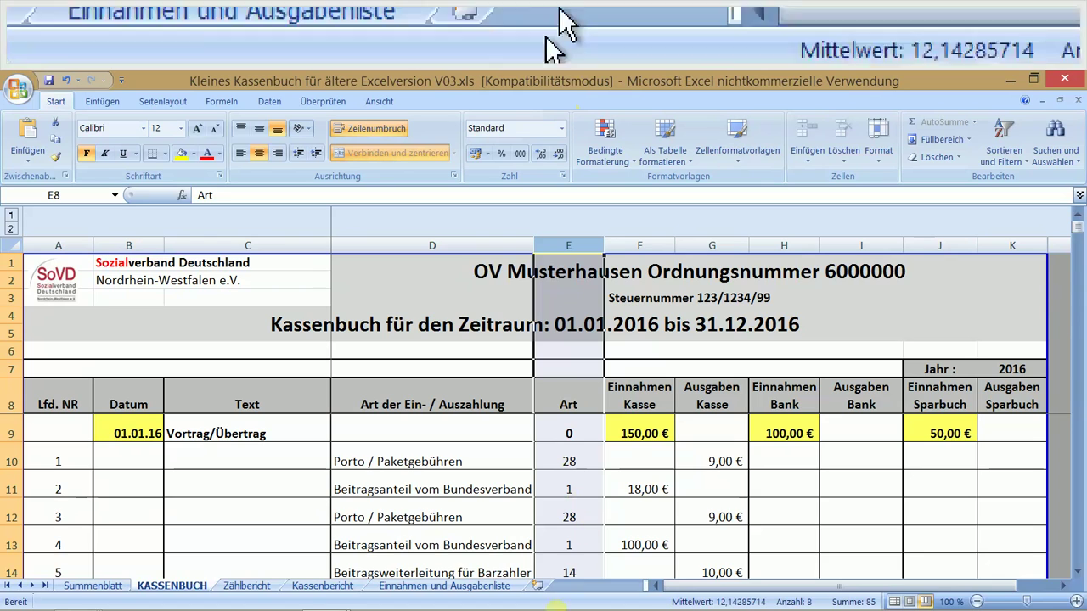
pyautogui.moveTo(324, 528)
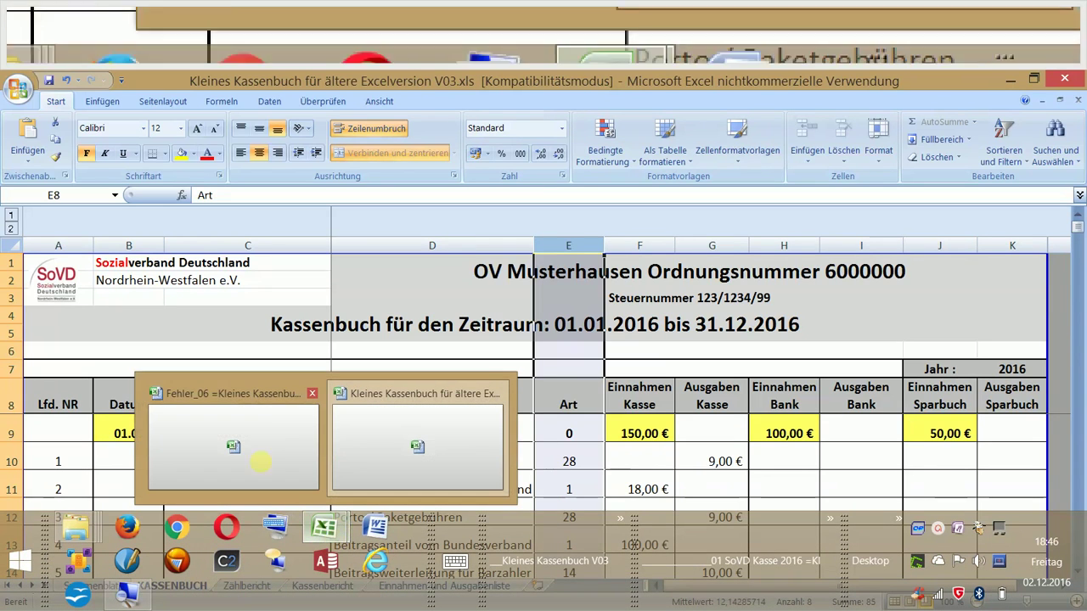
pyautogui.moveTo(233, 433)
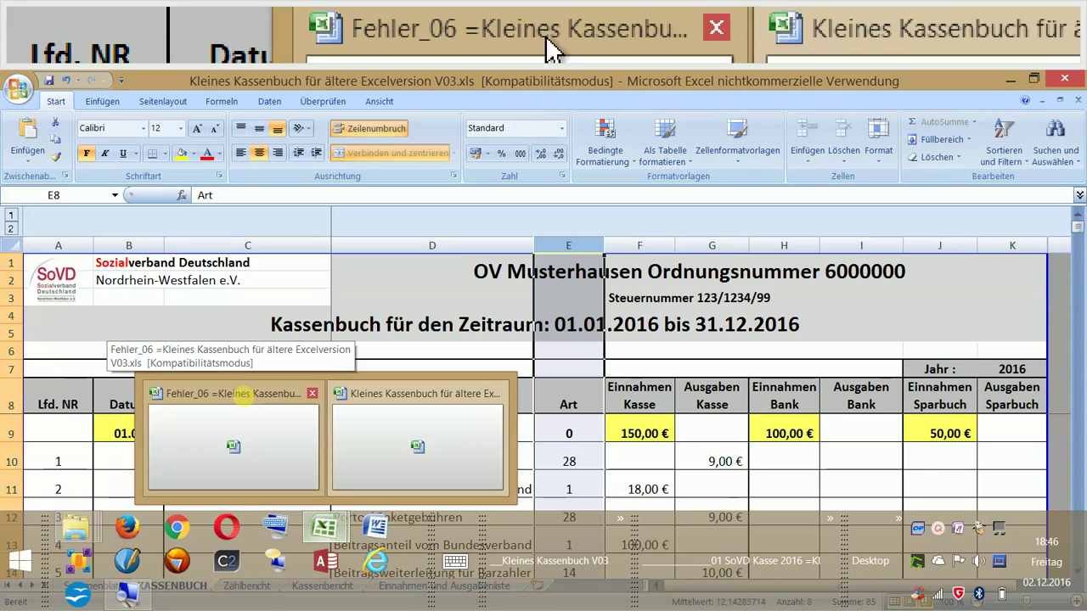
pyautogui.click(241, 396)
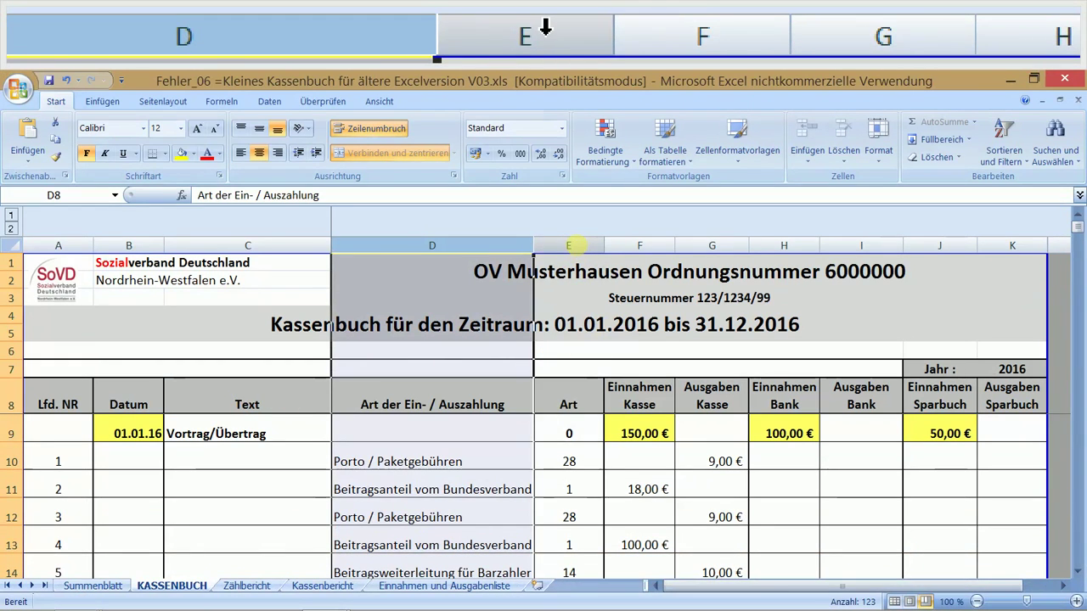
pyautogui.click(568, 245)
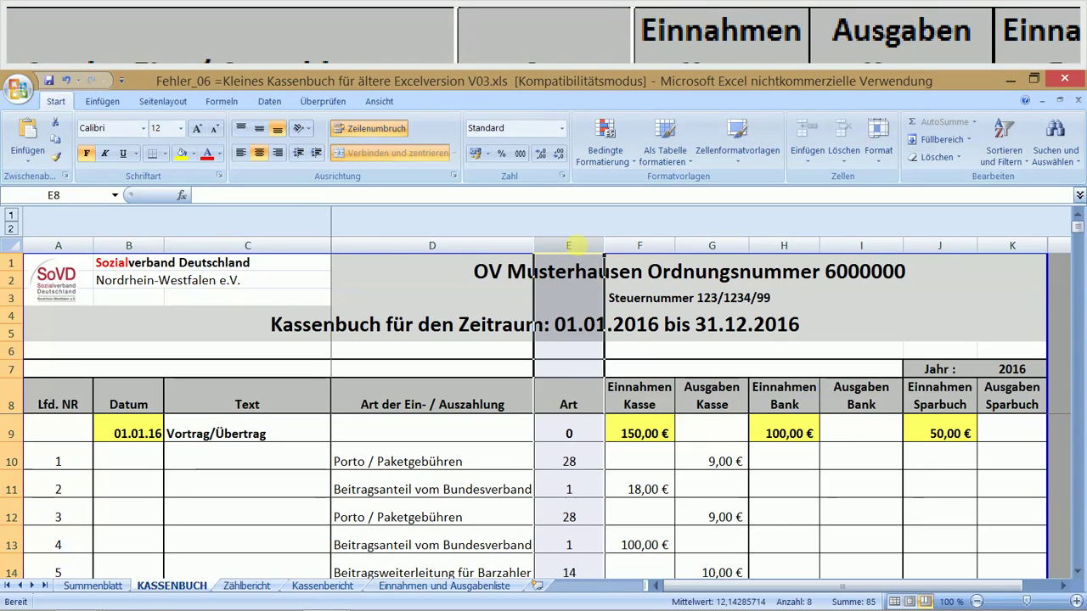
pyautogui.rightClick(568, 245)
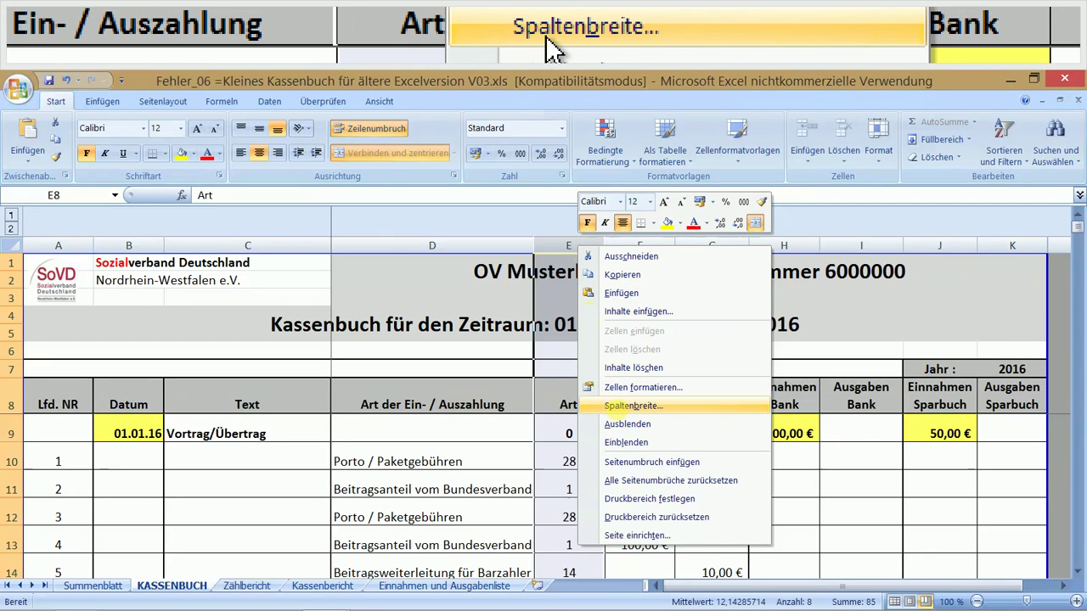
pyautogui.click(620, 407)
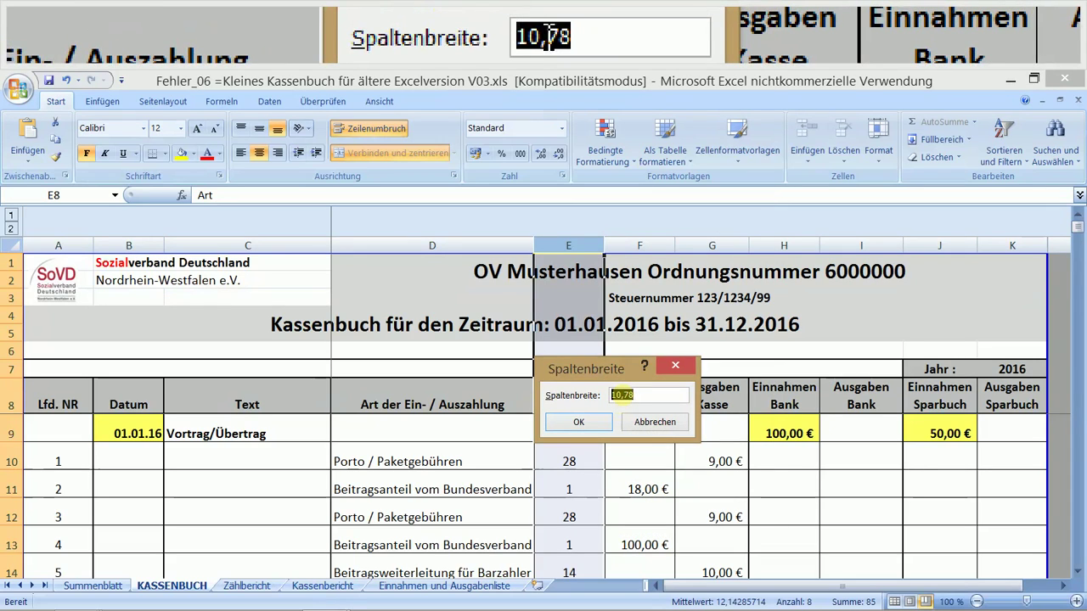
pyautogui.rightClick(623, 394)
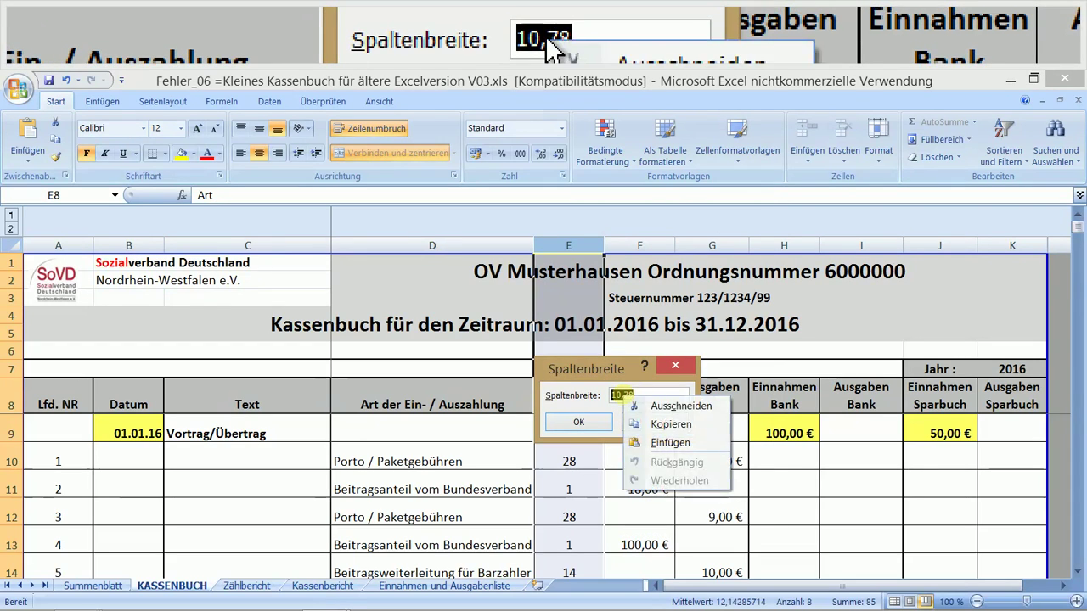
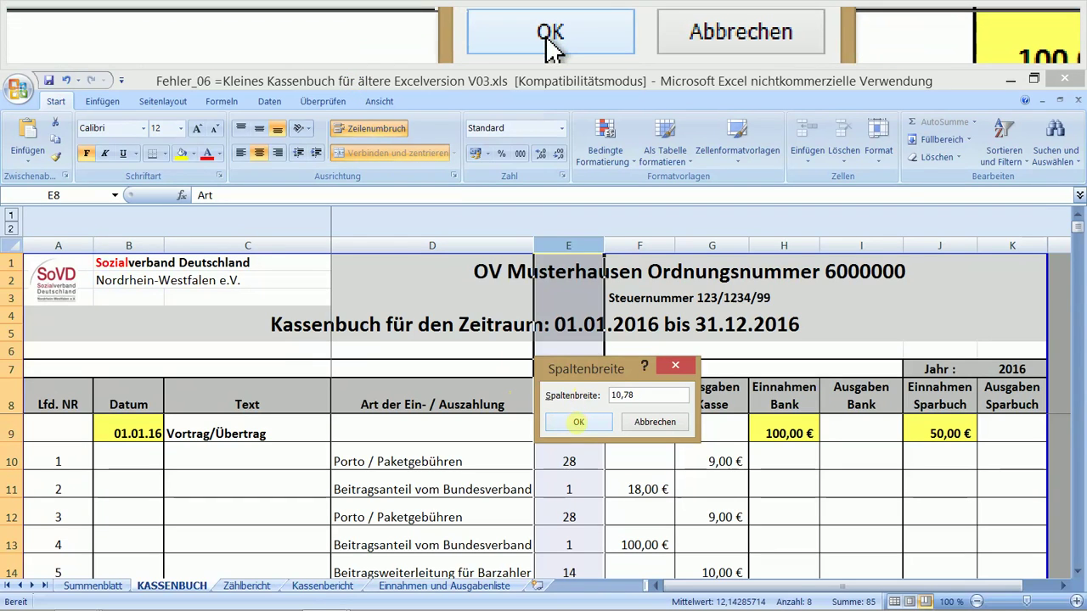
# Apply the 10,78 width to column E in the Spaltenbreite dialog.
pyautogui.click(579, 422)
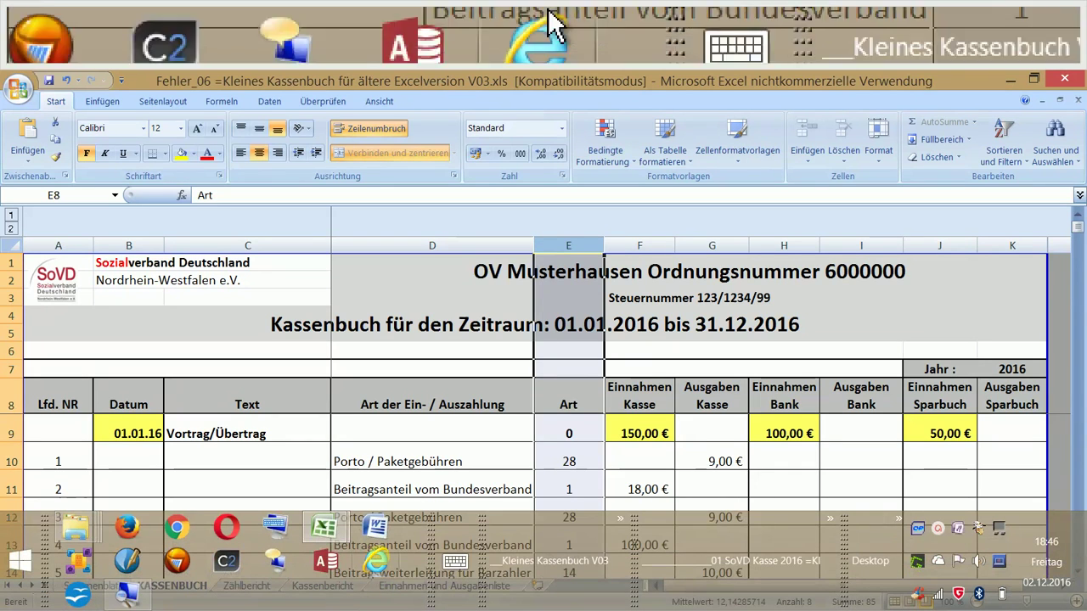
pyautogui.moveTo(324, 528)
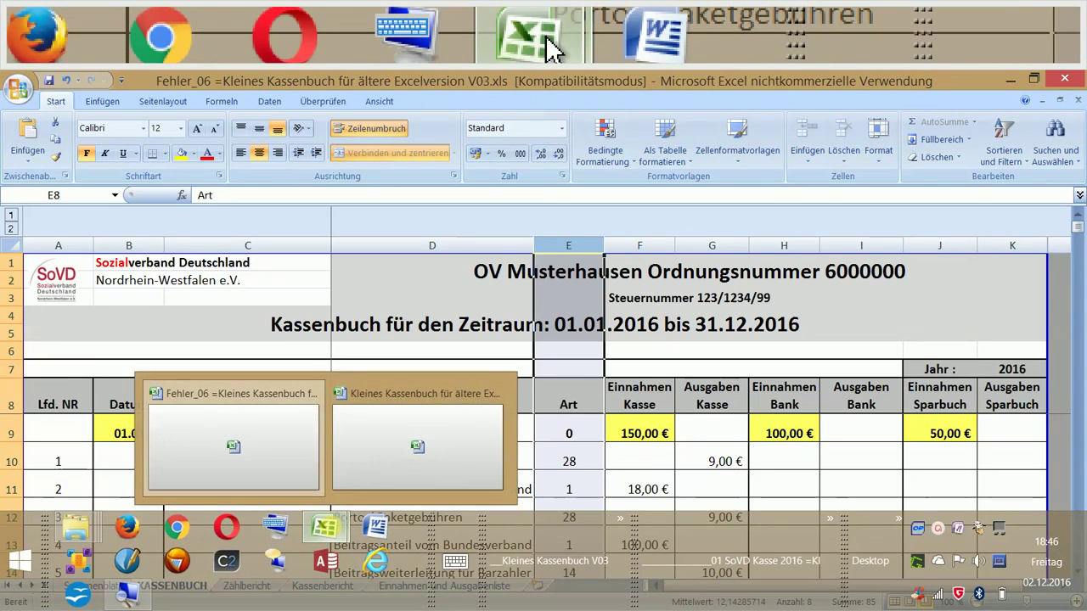
pyautogui.moveTo(417, 433)
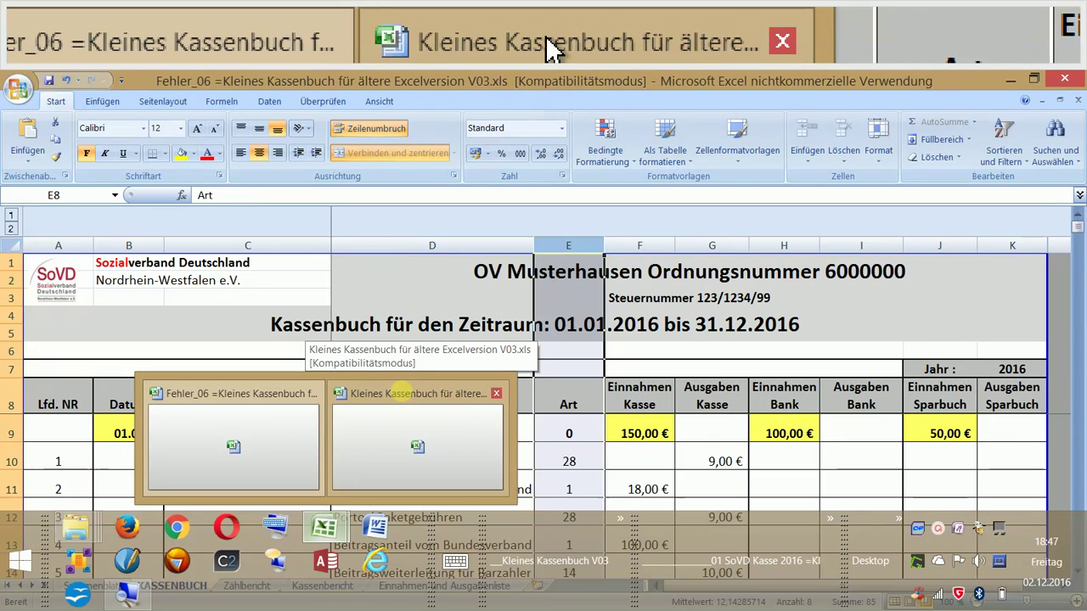
# In the original V03 workbook, copy column F's Spaltenbreite value 10,78 and cancel the dialog.
pyautogui.click(399, 393)
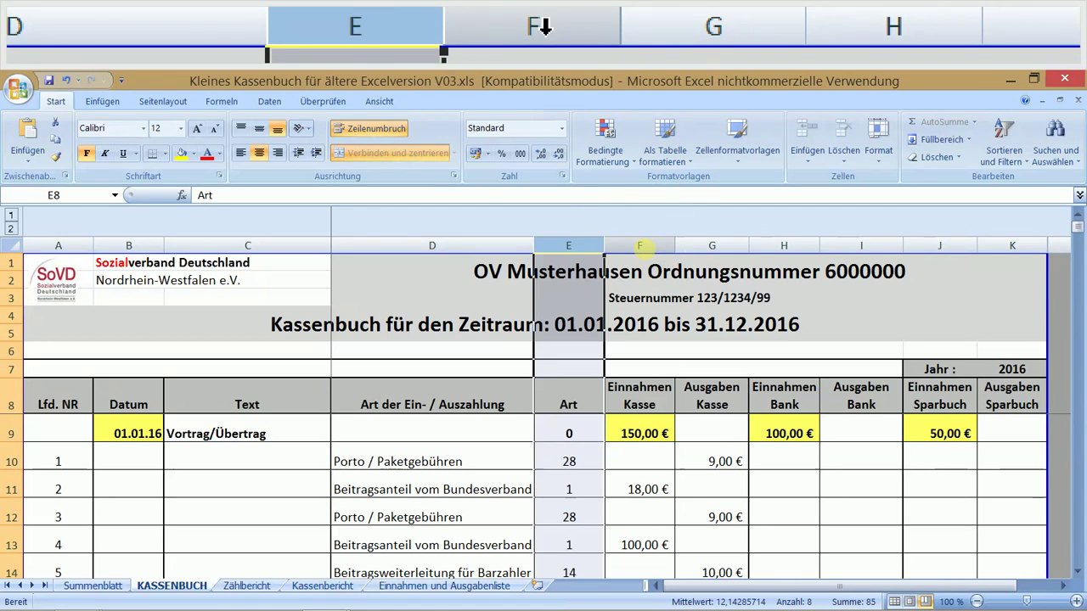
pyautogui.click(639, 245)
pyautogui.rightClick(642, 247)
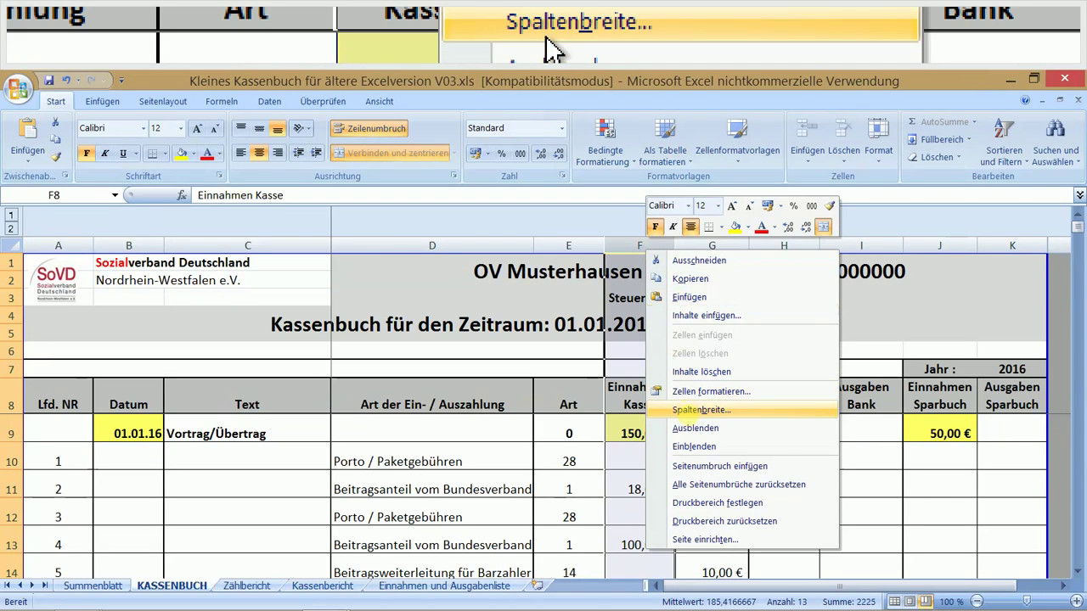
pyautogui.click(685, 410)
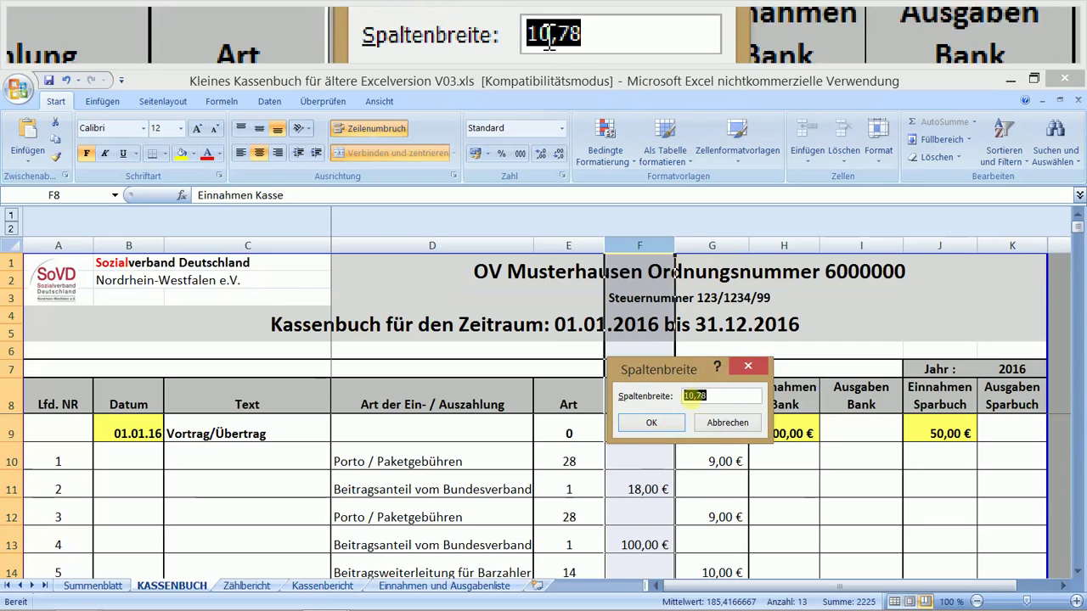
pyautogui.rightClick(696, 399)
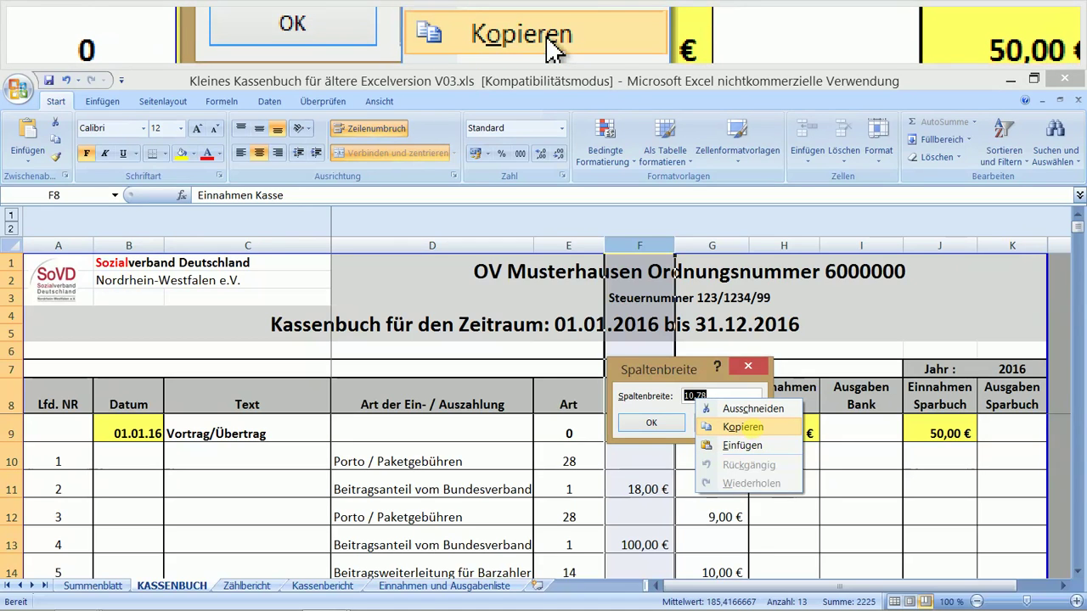
pyautogui.click(753, 431)
pyautogui.click(741, 425)
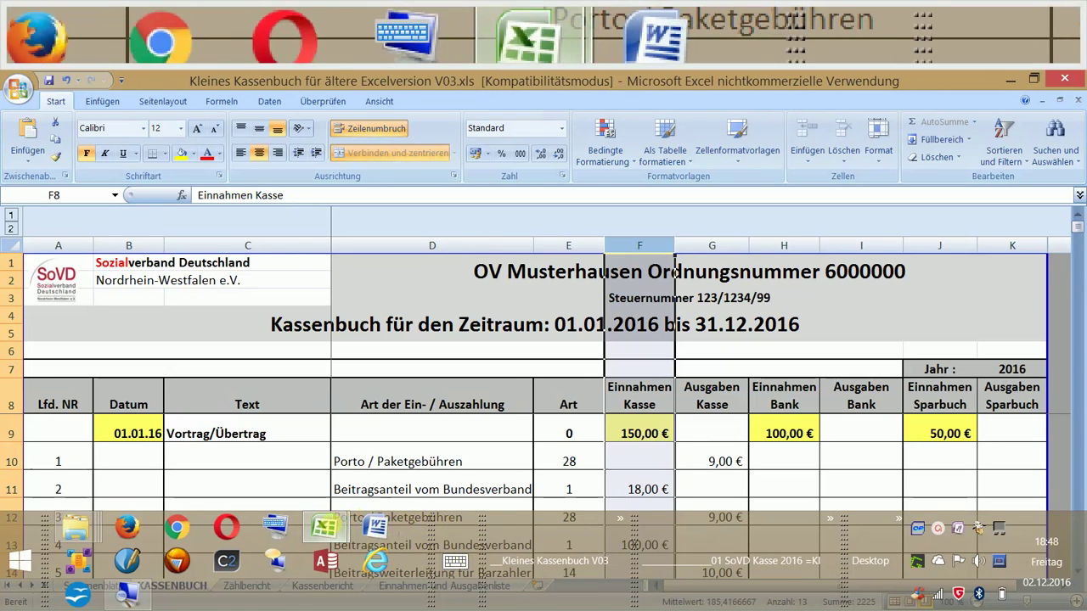
pyautogui.moveTo(323, 528)
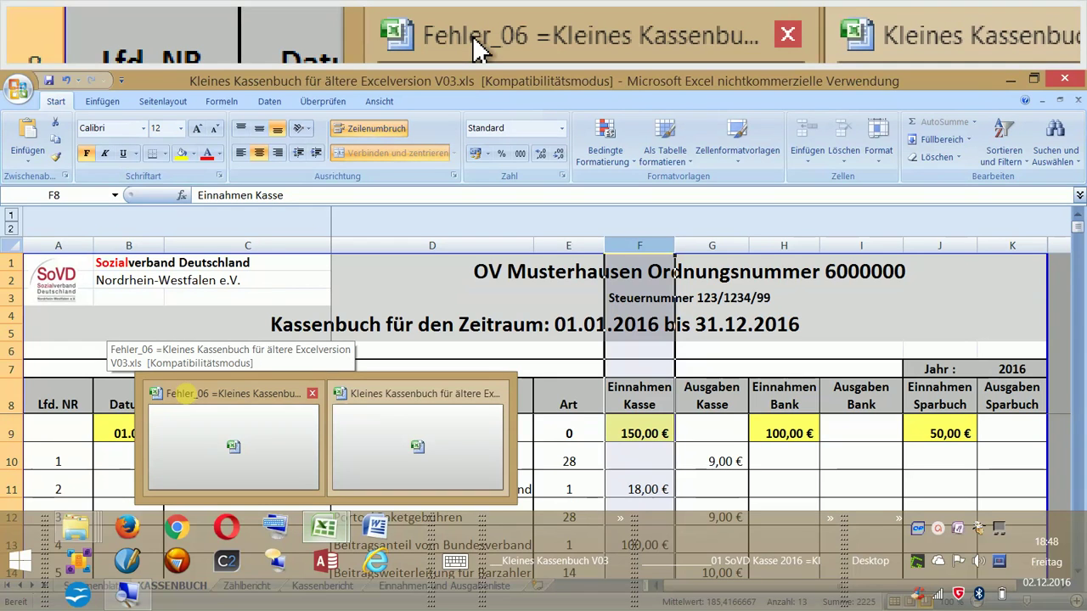
# In Fehler_06, paste 10,78 into column F's Spaltenbreite dialog and confirm.
pyautogui.click(180, 393)
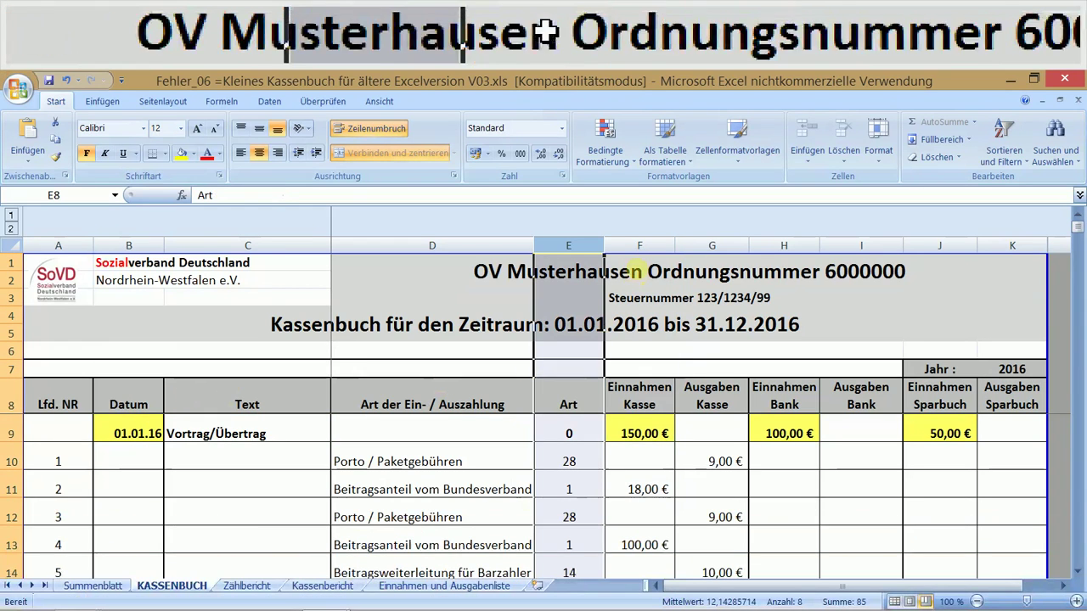
pyautogui.click(639, 245)
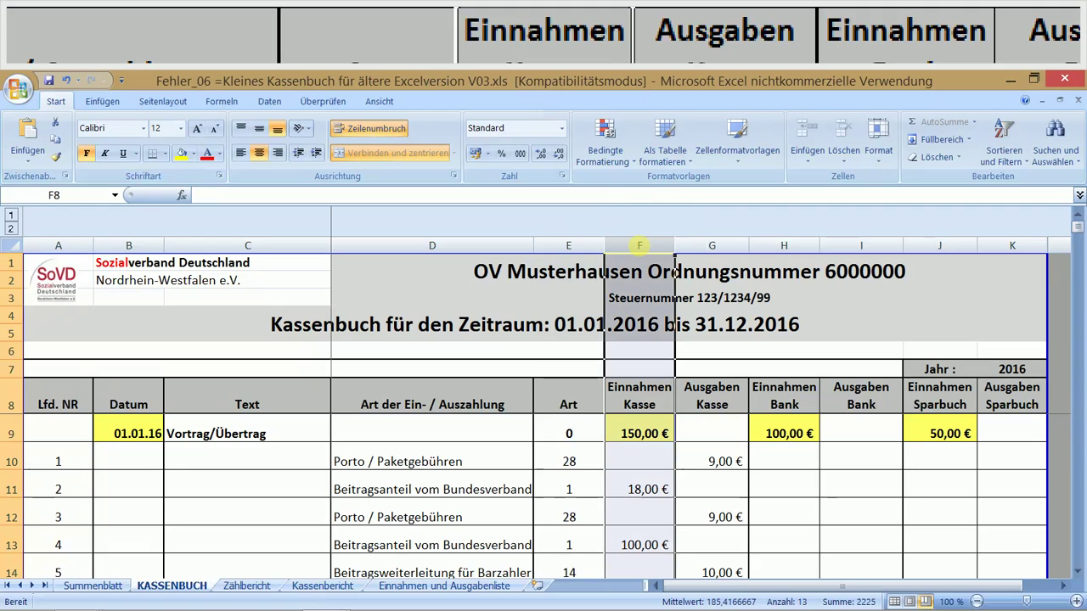
pyautogui.rightClick(639, 246)
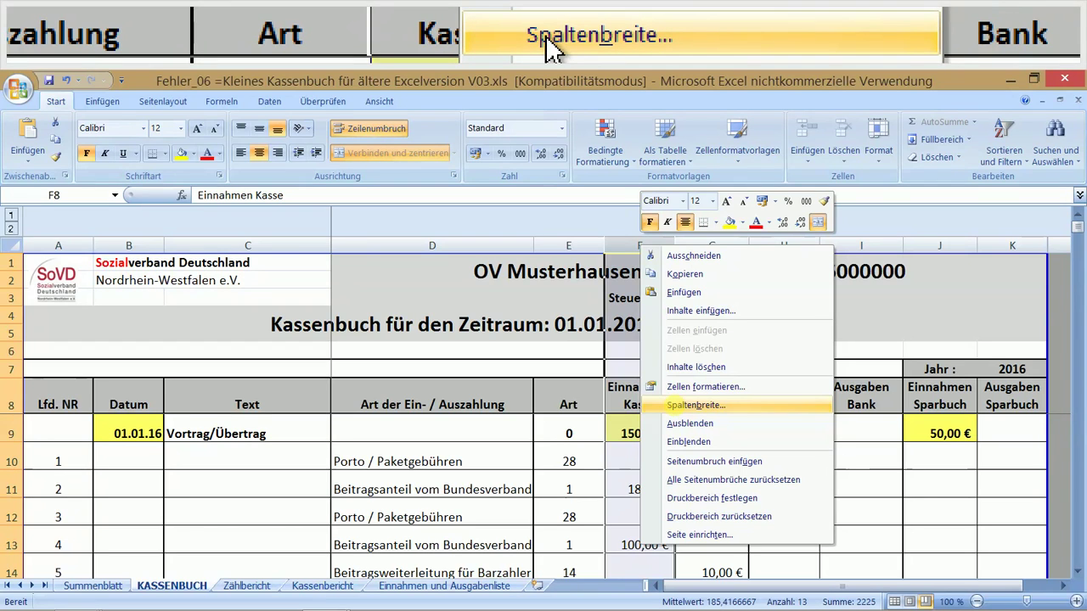
pyautogui.click(680, 406)
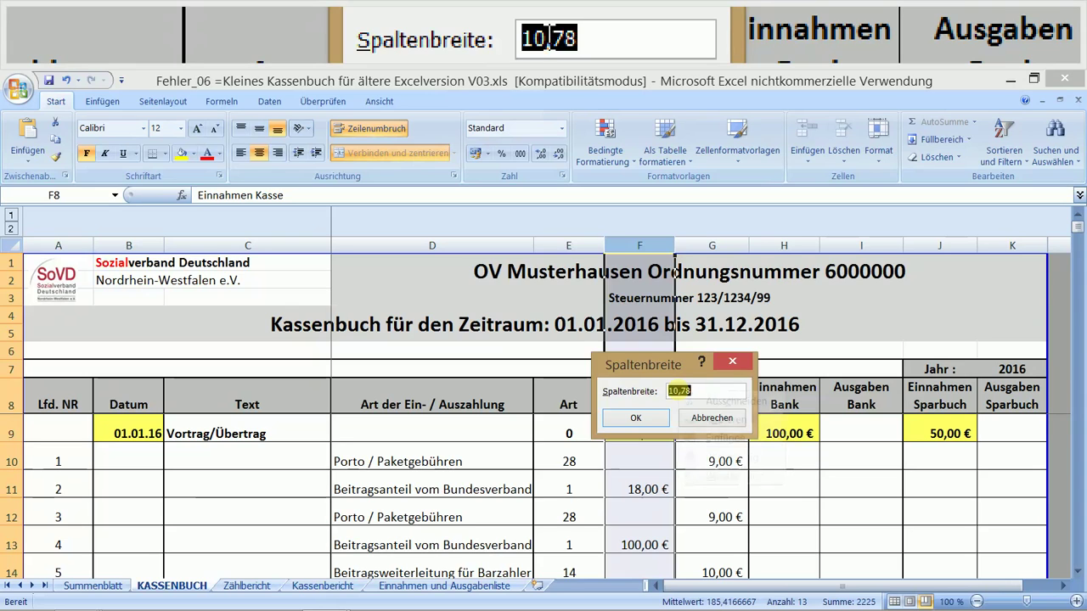
pyautogui.rightClick(682, 393)
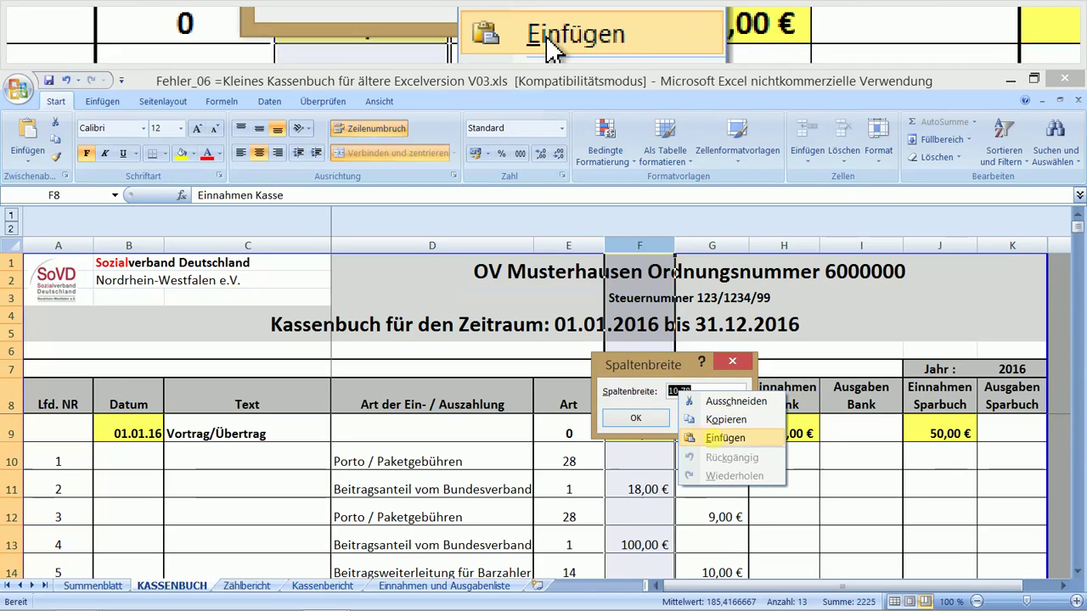
pyautogui.click(713, 439)
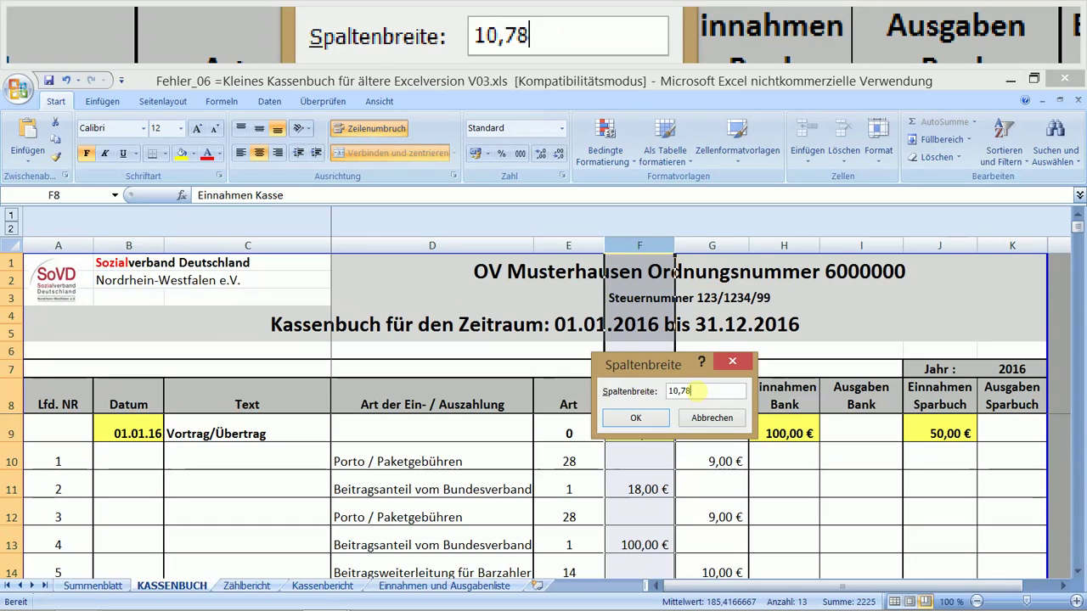
pyautogui.click(657, 417)
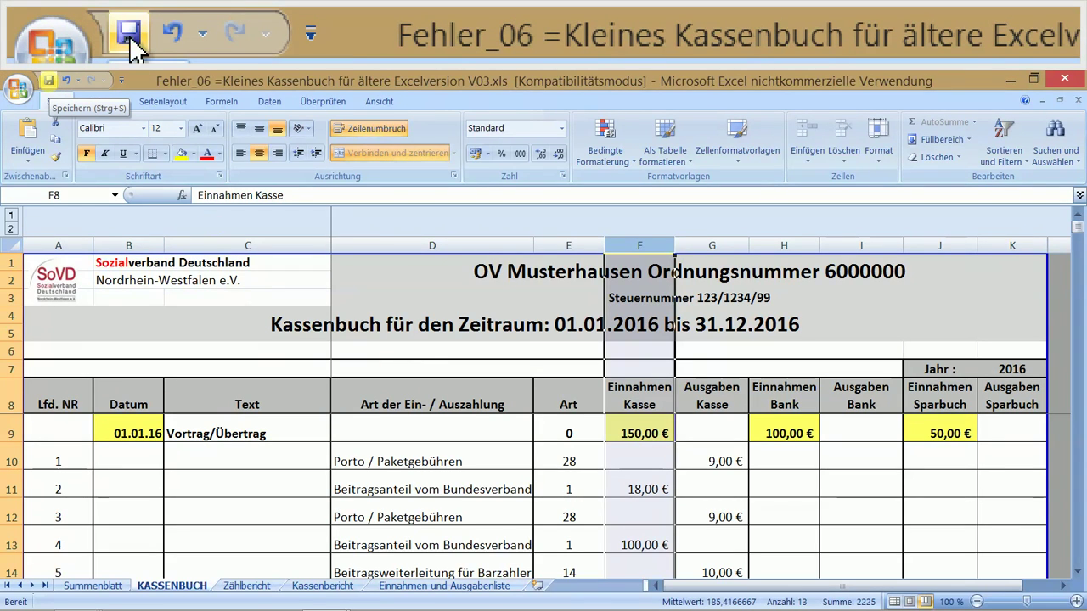
# Save Fehler_06 in .xls format, accepting the Kompatibilitätsprüfung warning with Weiter.
pyautogui.click(50, 81)
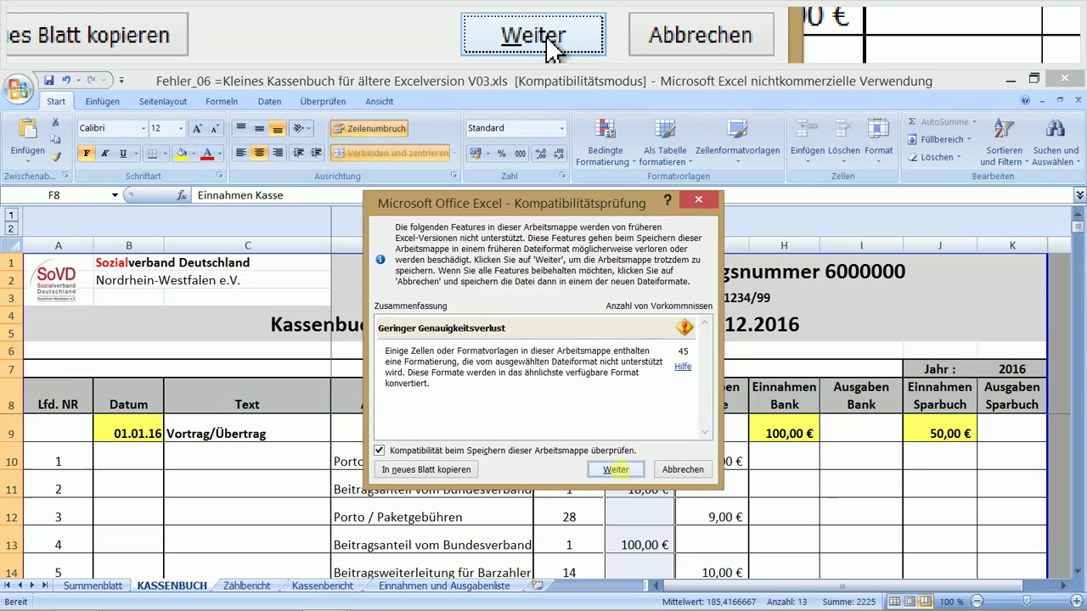
pyautogui.click(615, 469)
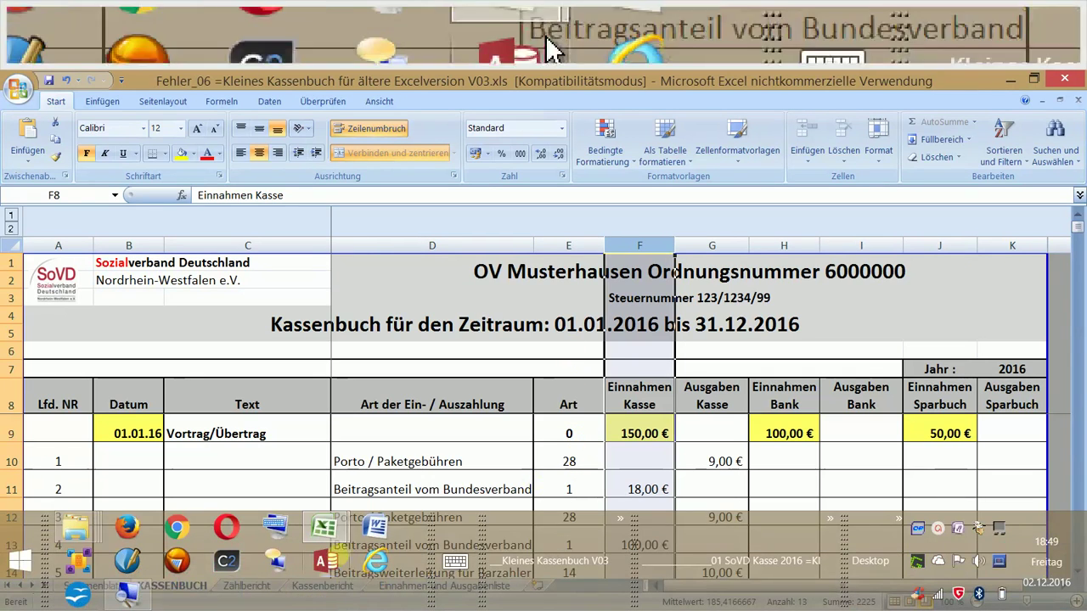
pyautogui.moveTo(322, 528)
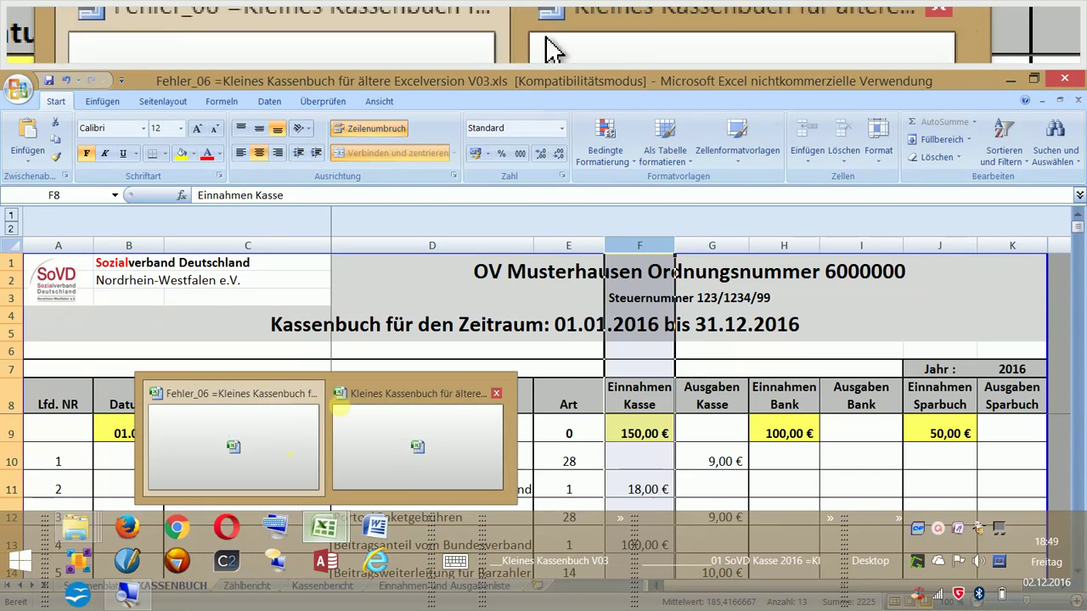
# Show the Einnahmen und Ausgabenliste sheet of the original V03 cash book.
pyautogui.click(392, 393)
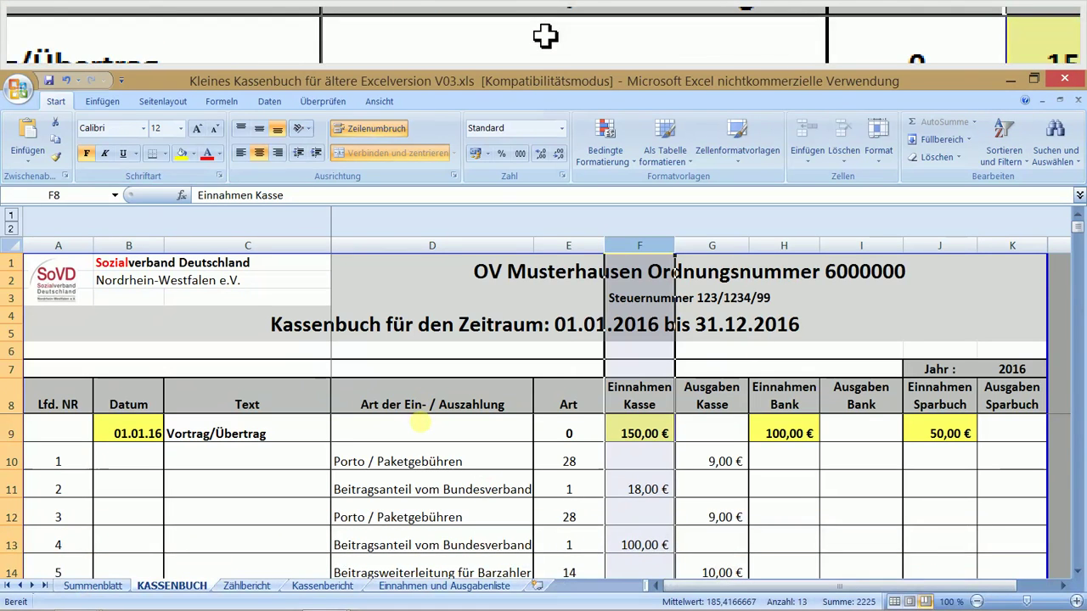
pyautogui.scroll(-1, 433, 456)
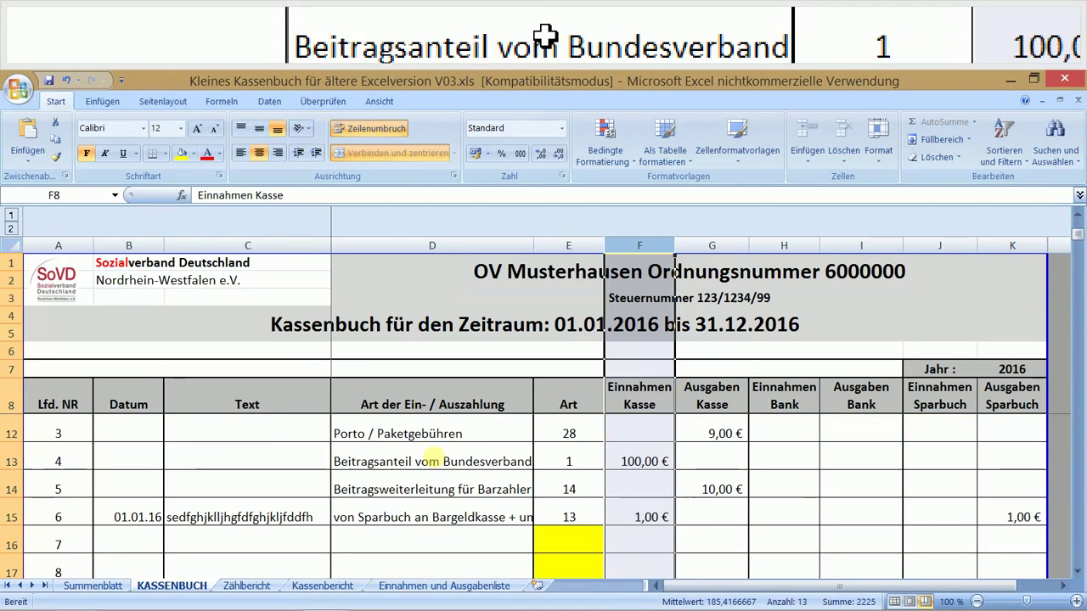
pyautogui.scroll(1, 432, 456)
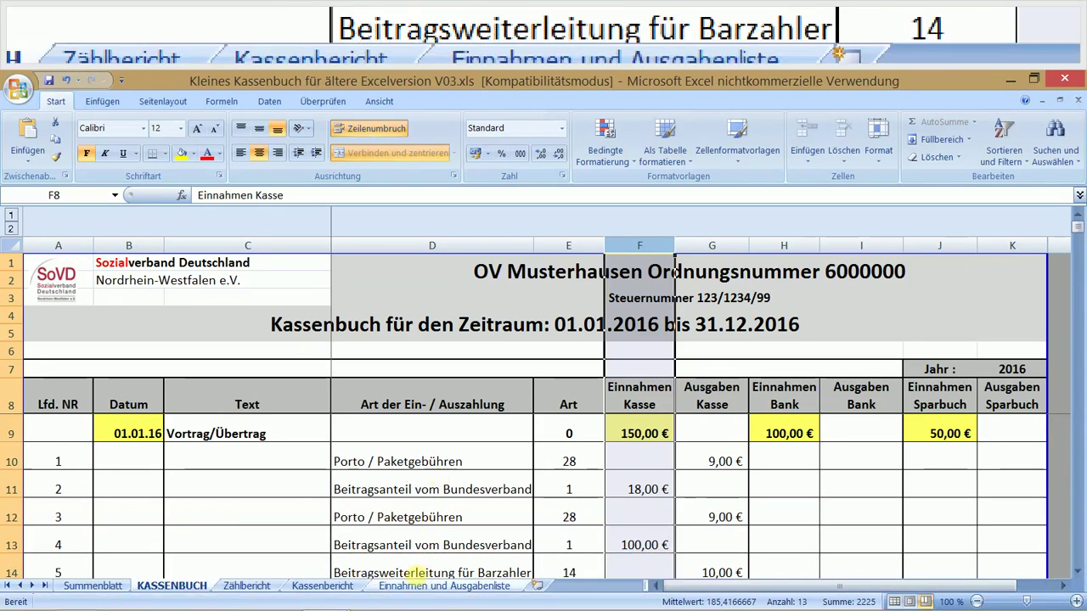
pyautogui.click(413, 587)
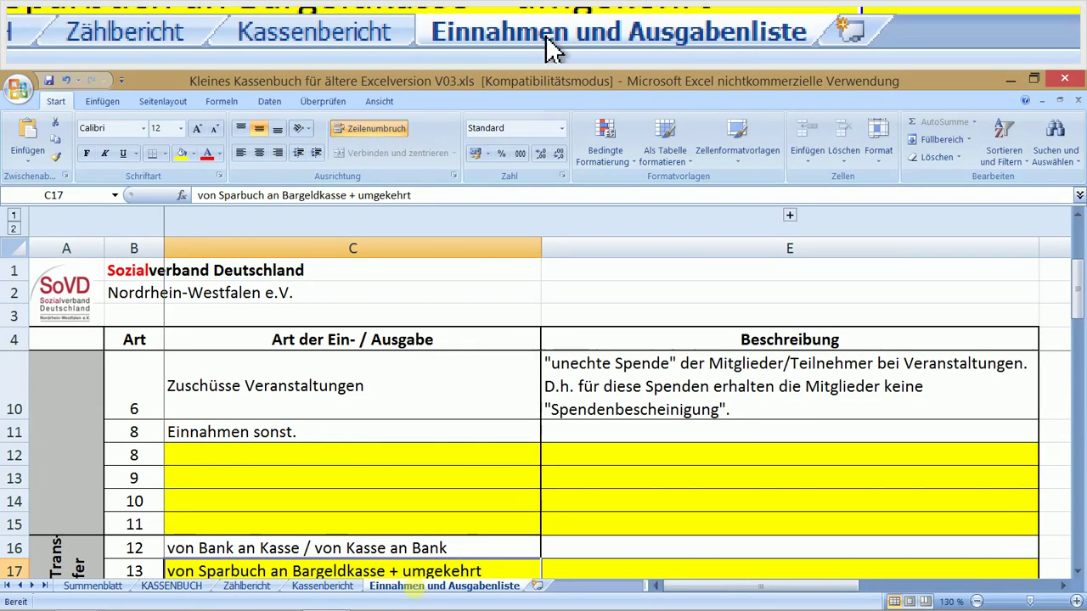
pyautogui.scroll(1, 420, 531)
pyautogui.scroll(1, 428, 522)
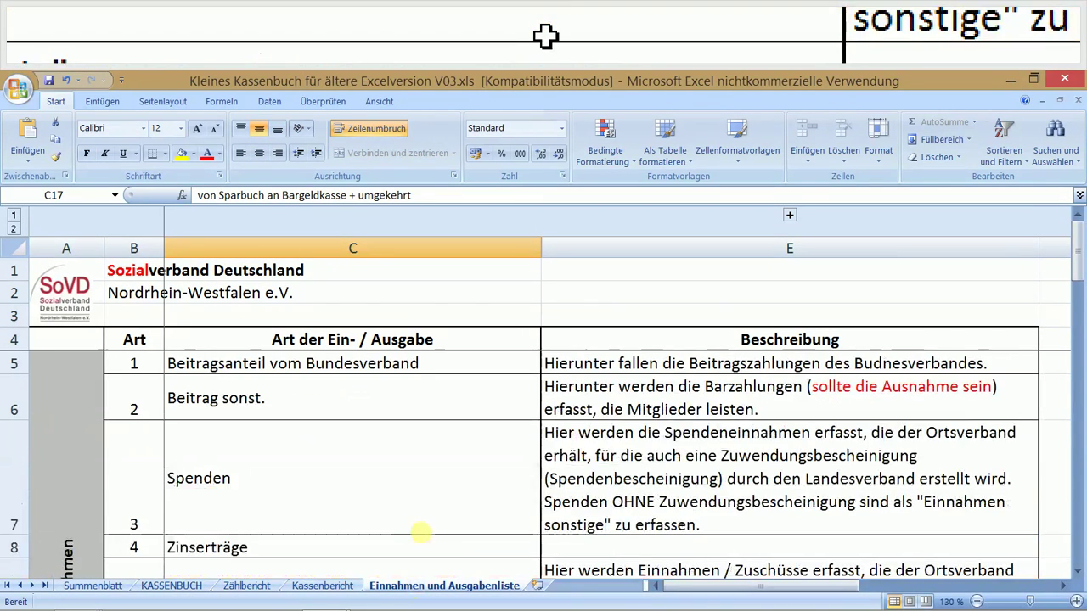
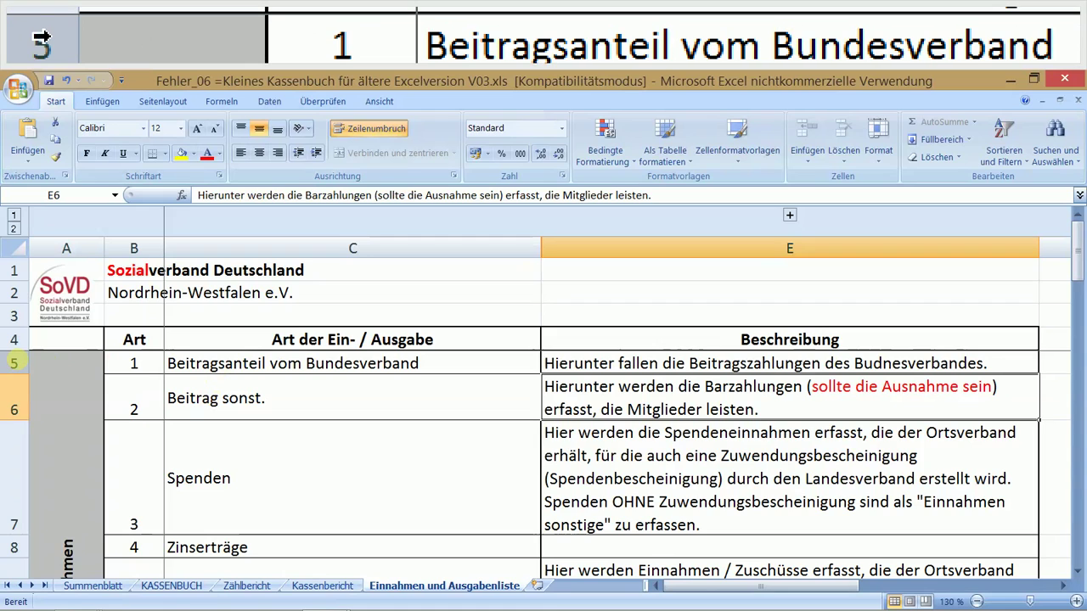
# Hide row 7 (Spenden) by dragging its header border up to zero height.
pyautogui.click(15, 361)
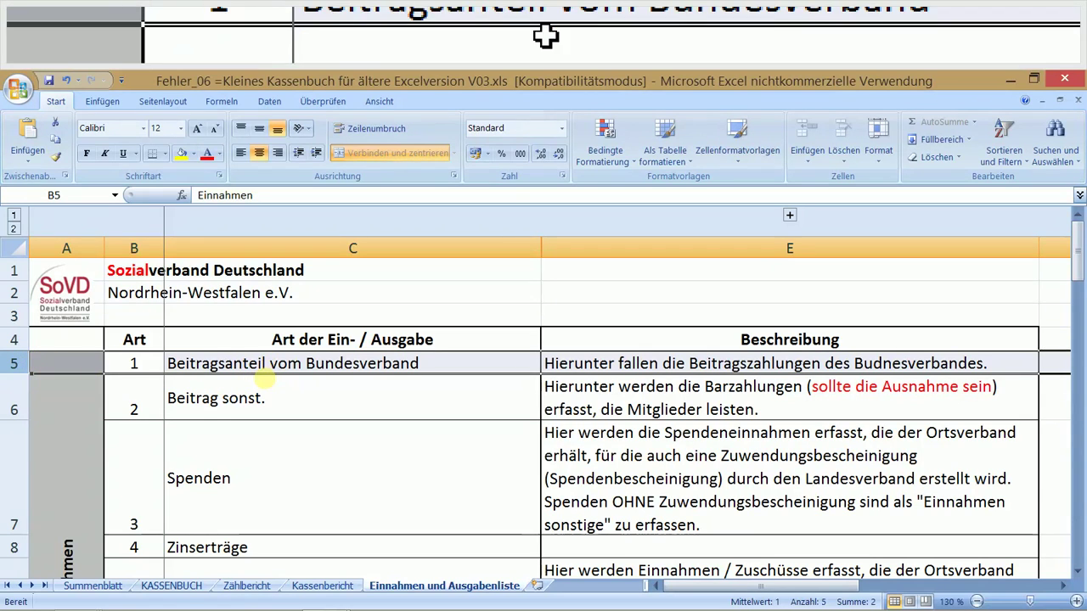
pyautogui.scroll(-1, 259, 385)
pyautogui.scroll(1, 255, 388)
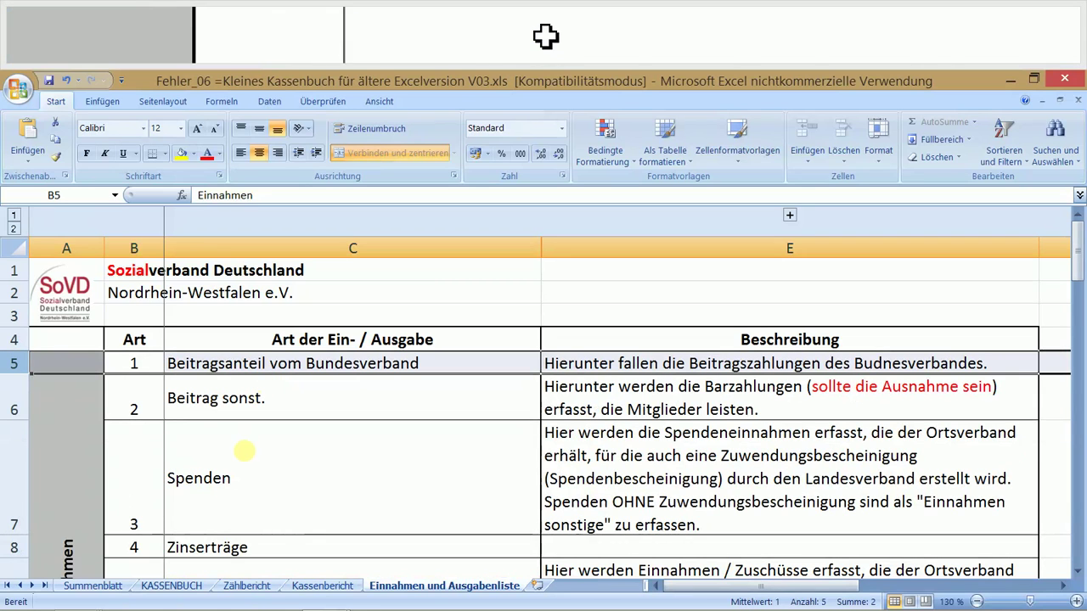
pyautogui.click(241, 475)
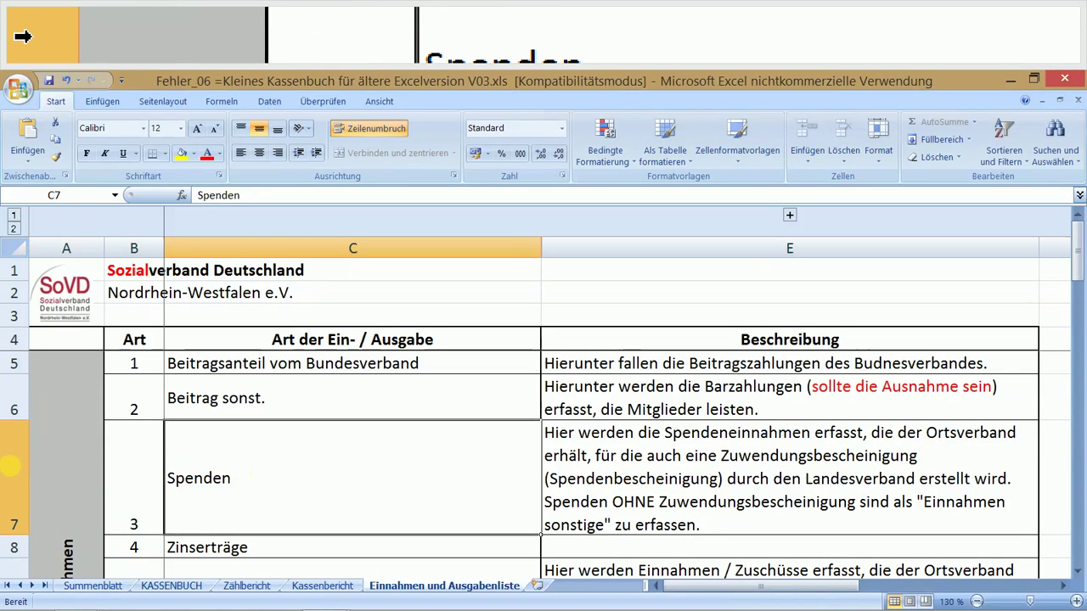
pyautogui.click(10, 467)
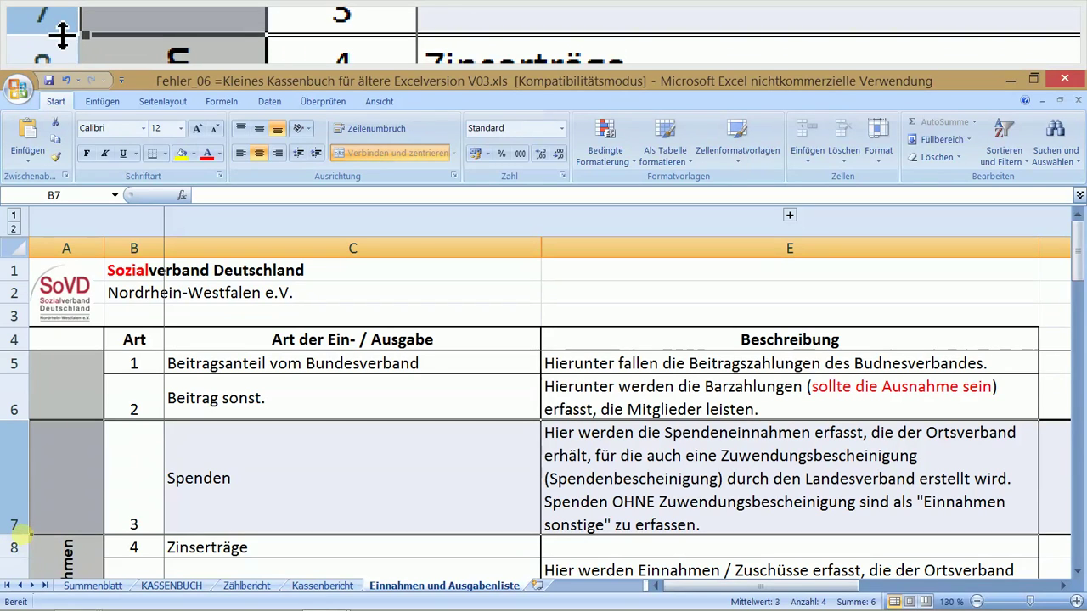
pyautogui.moveTo(19, 534); pyautogui.dragTo(15, 422)
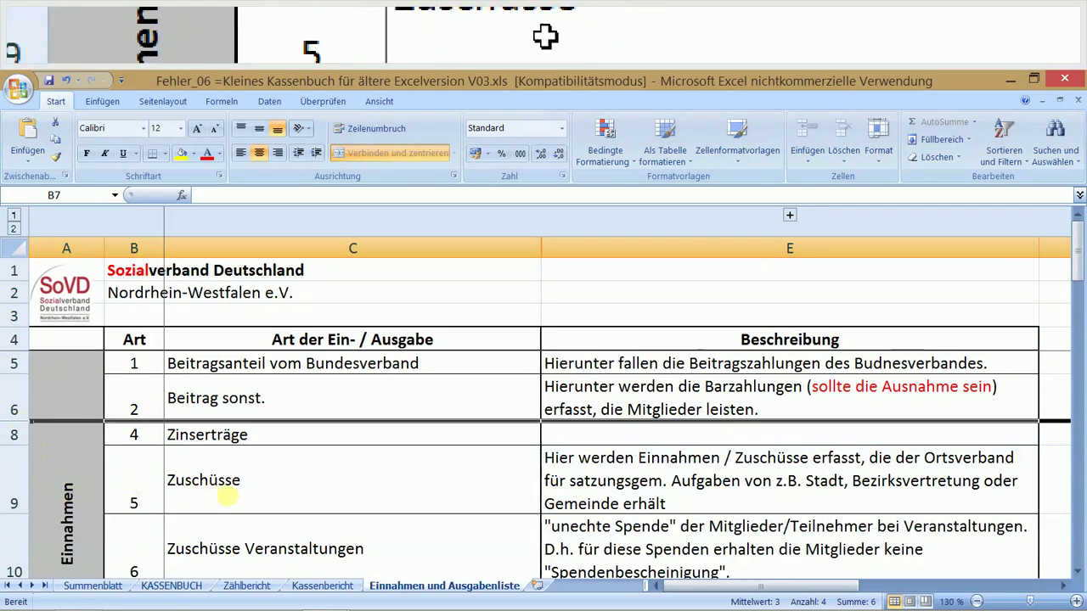
# Hide row 6 (Beitrag sonst.) the same way, collapsing it to zero height.
pyautogui.click(378, 490)
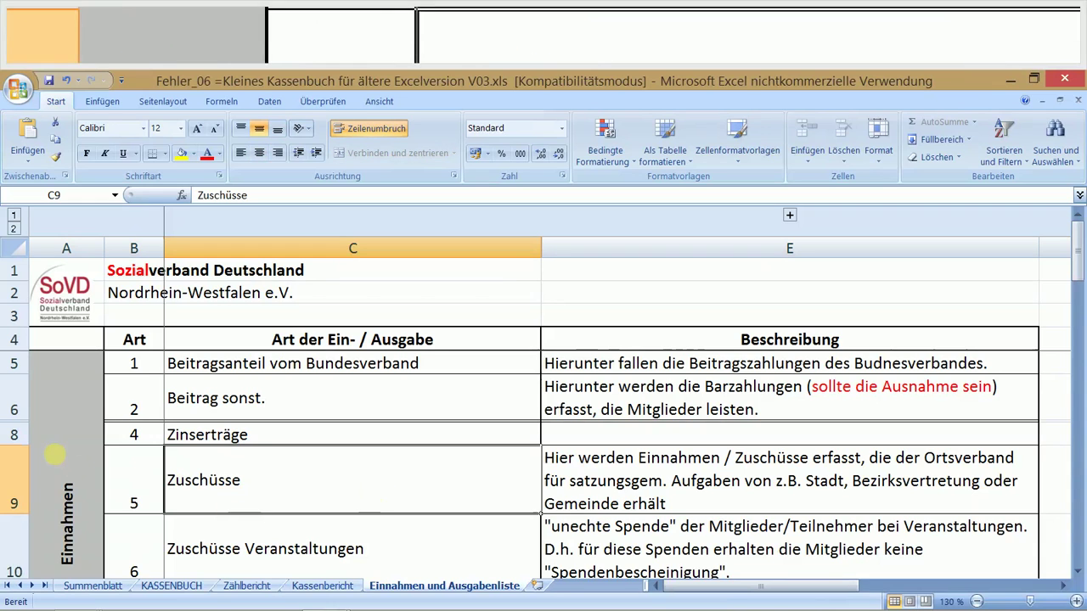
pyautogui.moveTo(13, 411)
pyautogui.mouseDown()
pyautogui.moveTo(17, 422)
pyautogui.moveTo(15, 373)
pyautogui.mouseUp()
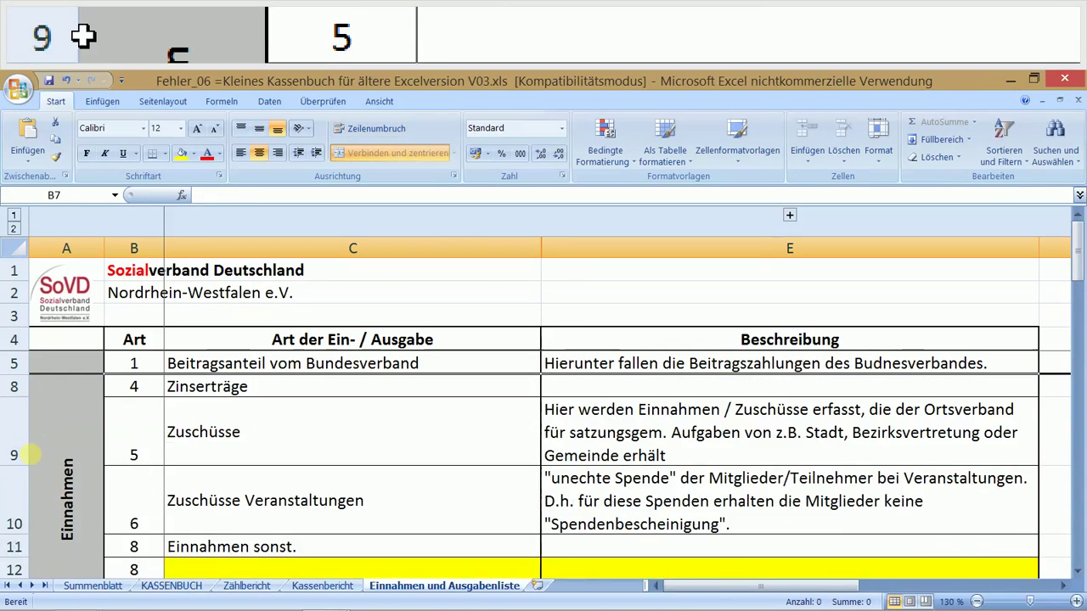
pyautogui.click(289, 435)
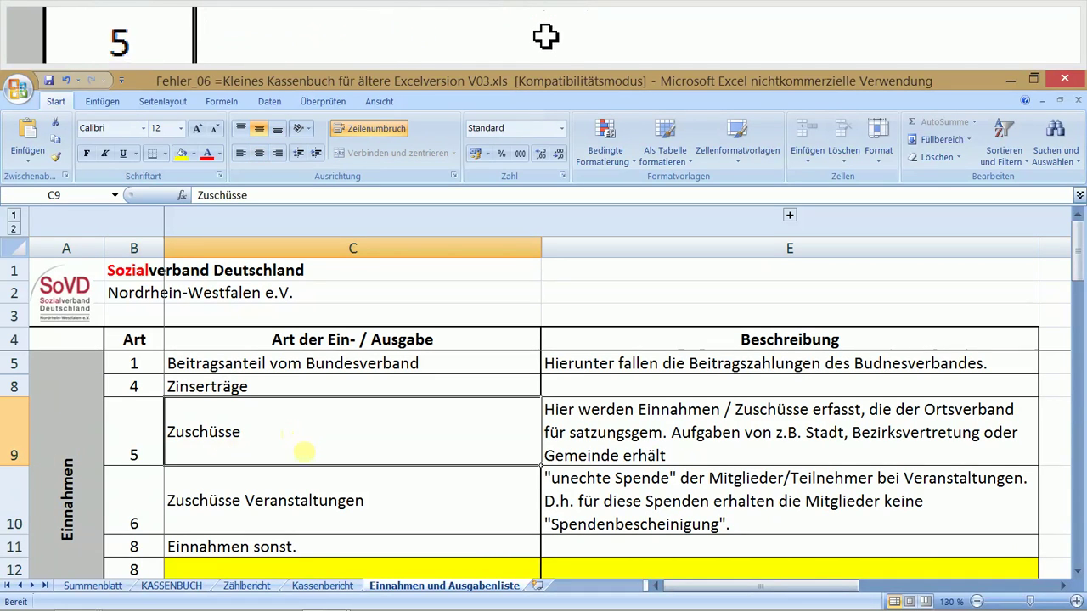
pyautogui.scroll(-5, 323, 416)
pyautogui.scroll(4, 328, 413)
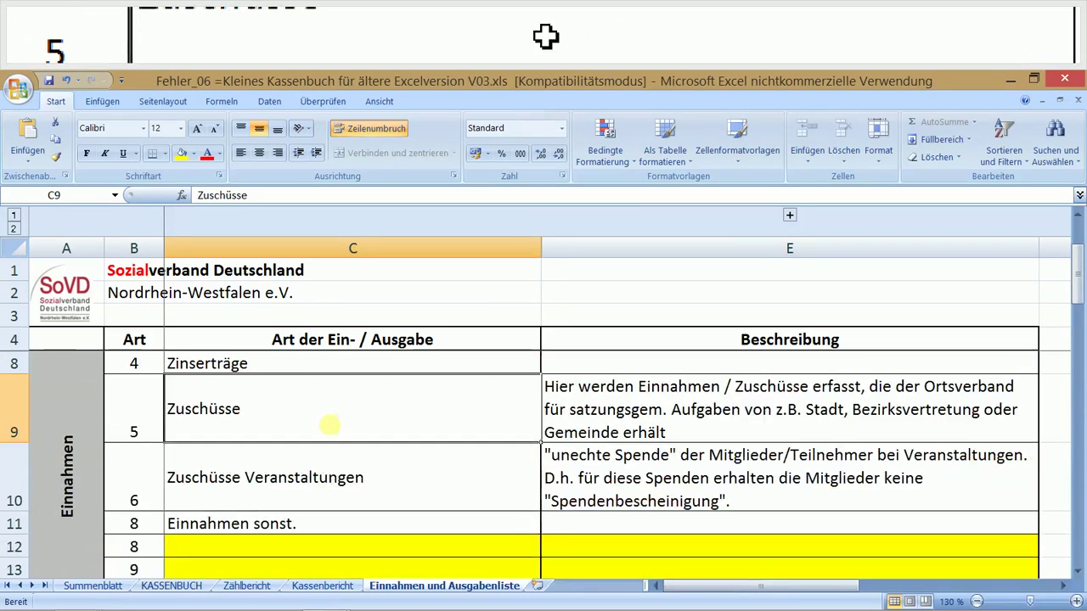
pyautogui.scroll(1, 327, 424)
pyautogui.scroll(-1, 327, 429)
pyautogui.scroll(1, 315, 441)
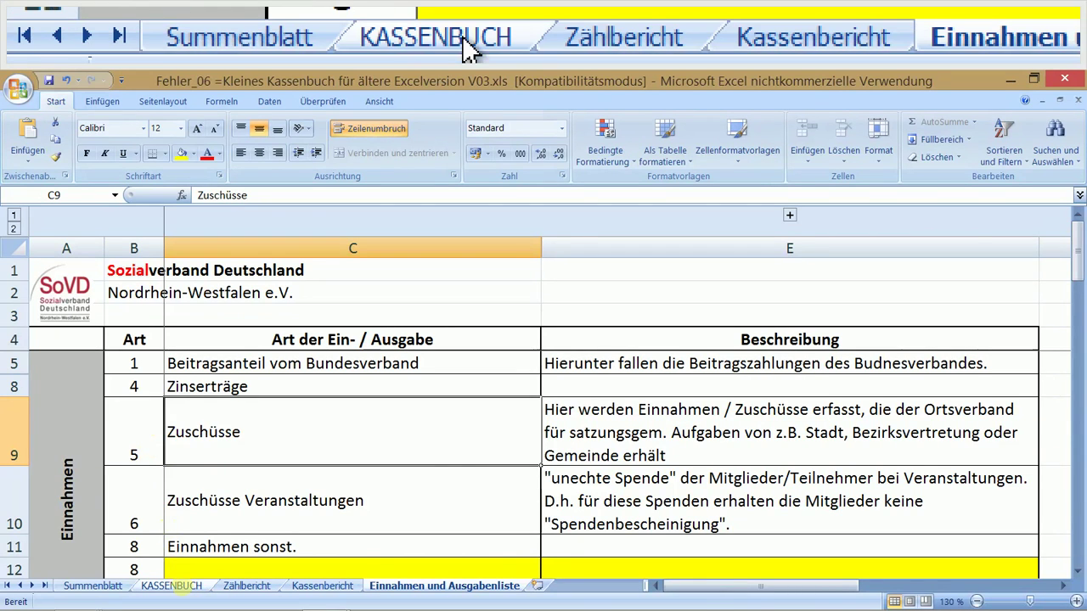
# On KASSENBUCH, enter 500 in cell F16 (Einnahmen Kasse) for entry 7.
pyautogui.click(173, 586)
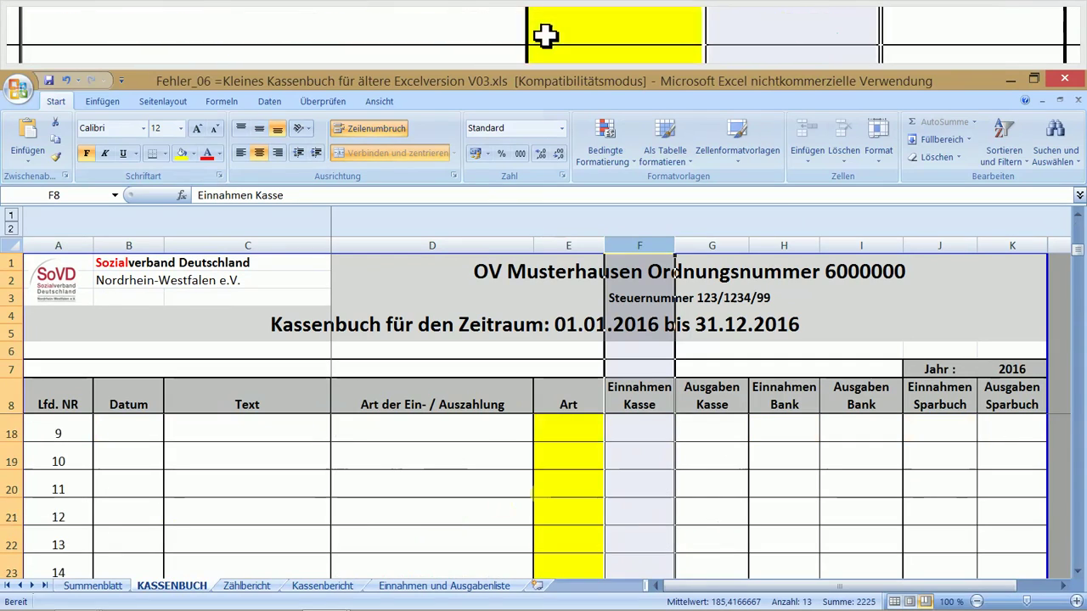
pyautogui.scroll(1, 541, 557)
pyautogui.scroll(1, 544, 556)
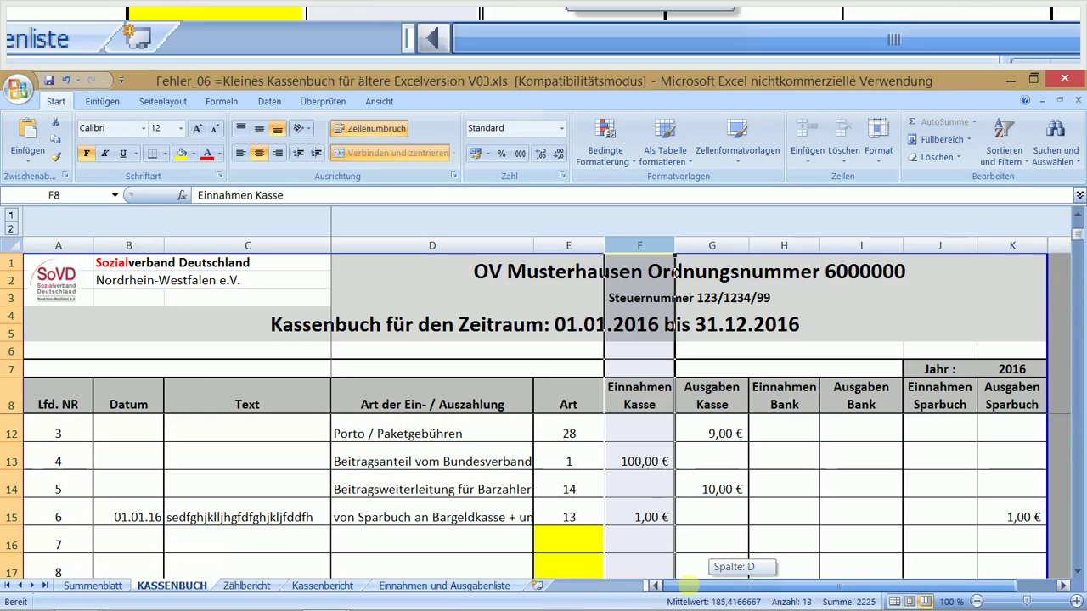
pyautogui.click(663, 540)
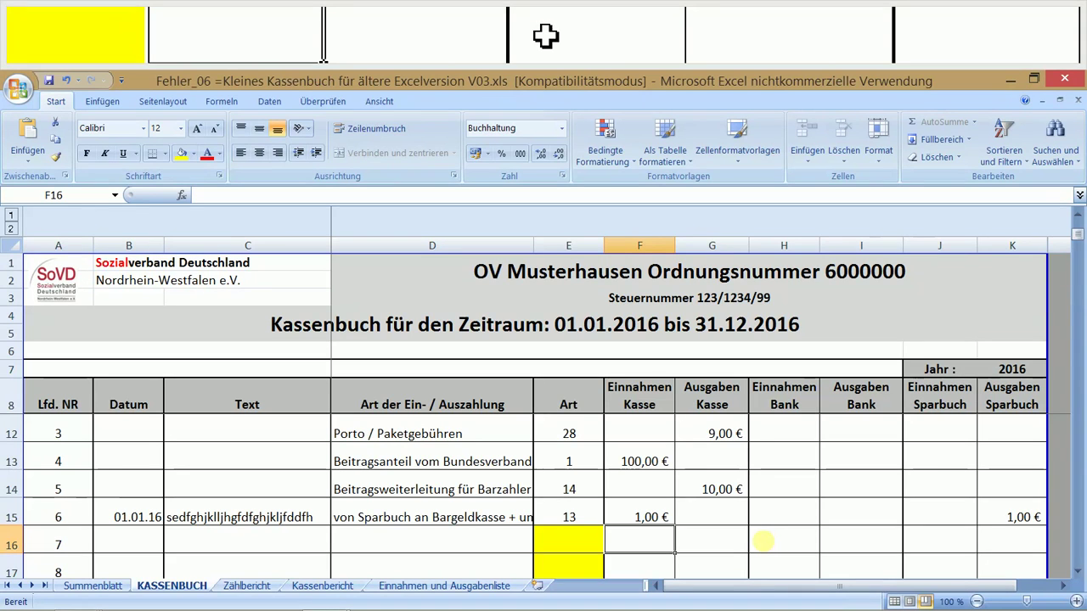
pyautogui.write('1')
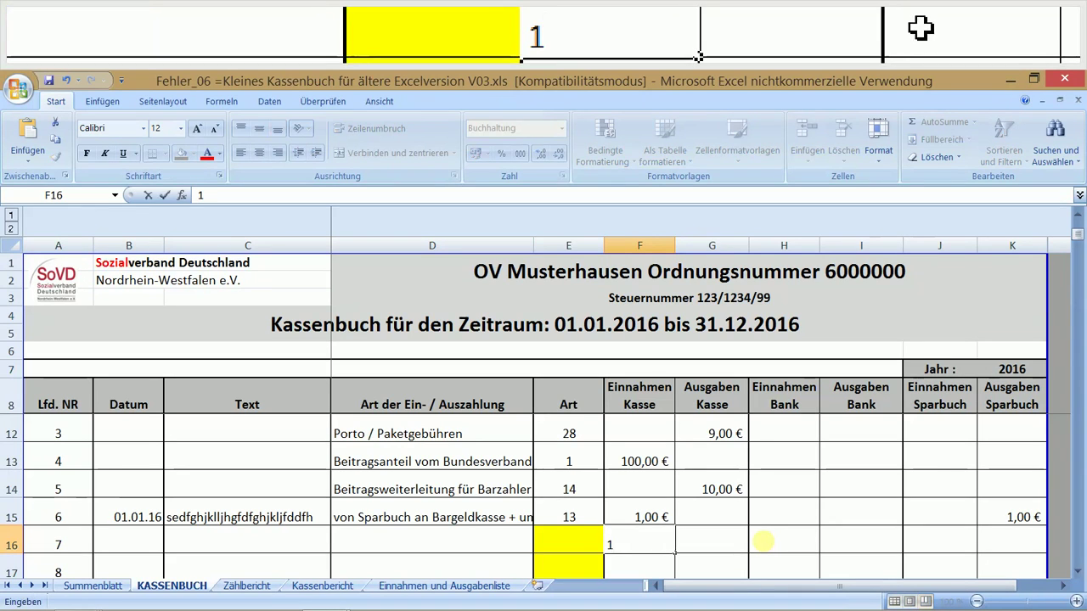
pyautogui.write('00')
pyautogui.press('BackSpace')
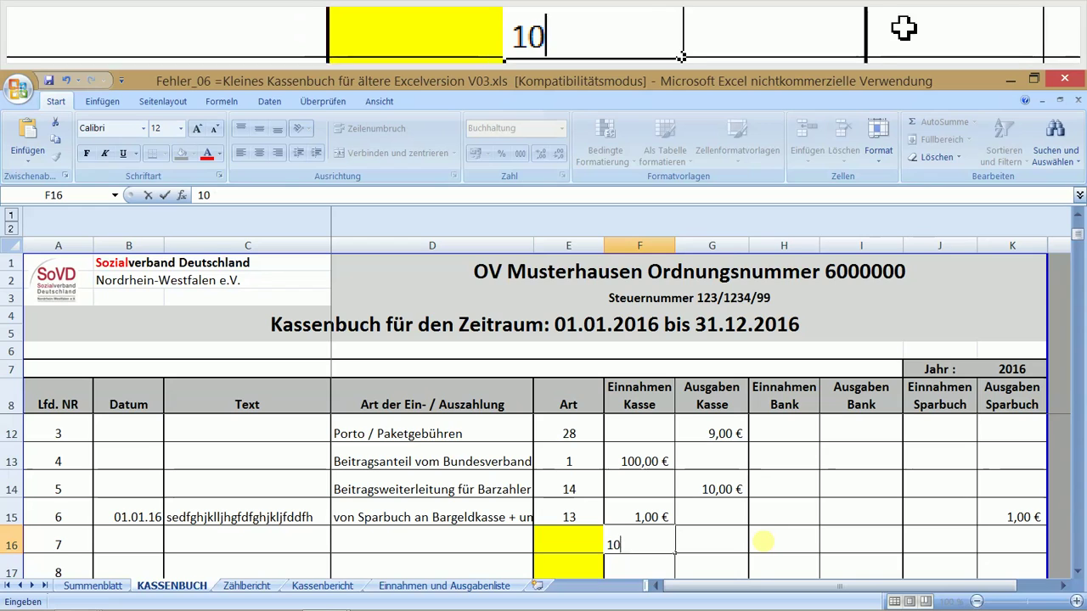
pyautogui.press('BackSpace')
pyautogui.write('5')
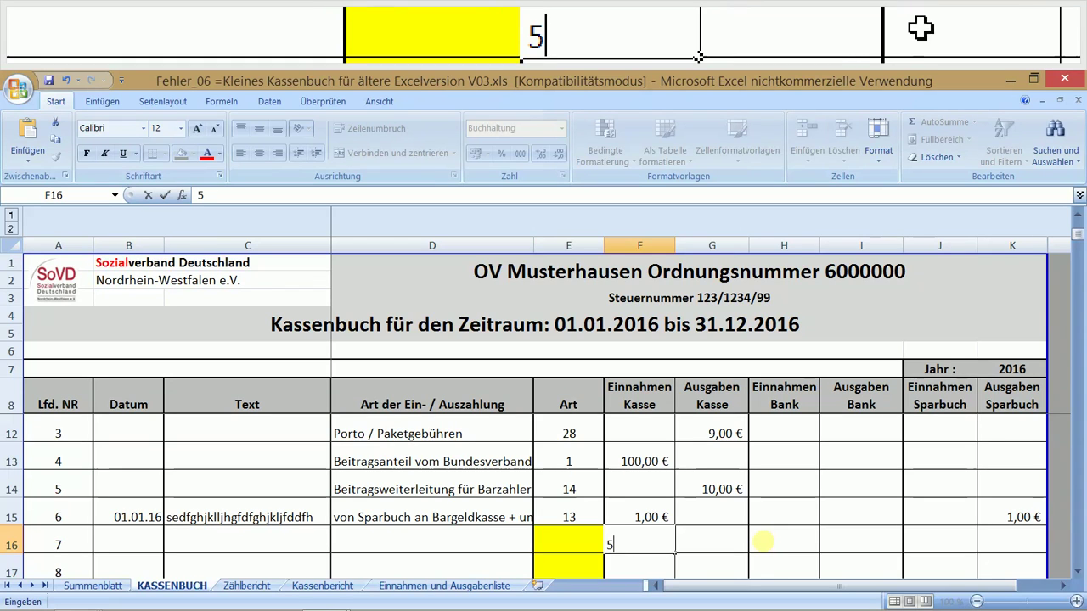
pyautogui.write('00')
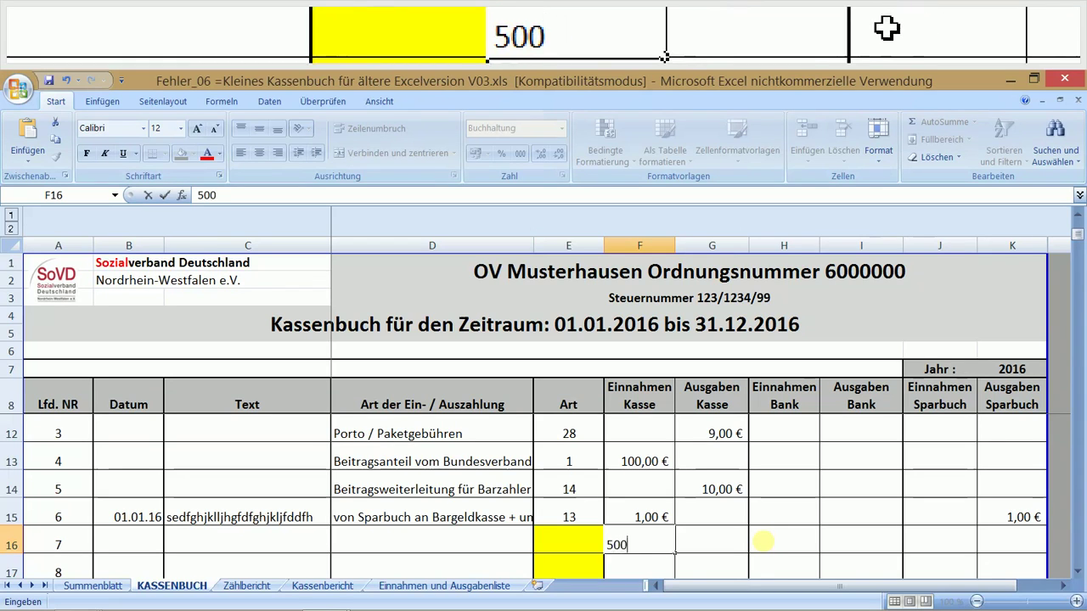
pyautogui.press('Return')
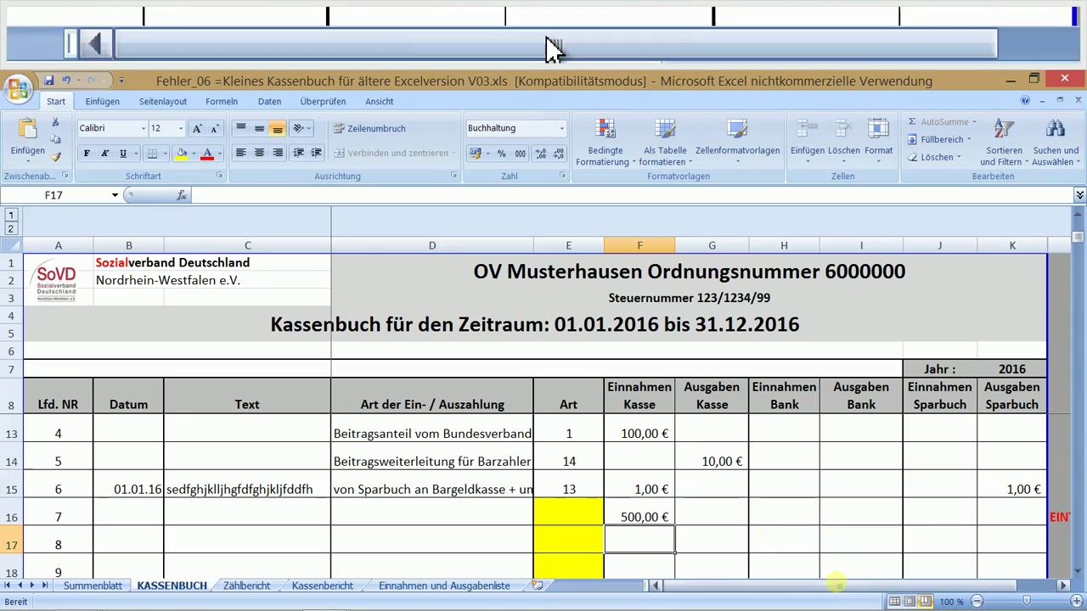
pyautogui.moveTo(837, 584); pyautogui.dragTo(893, 582)
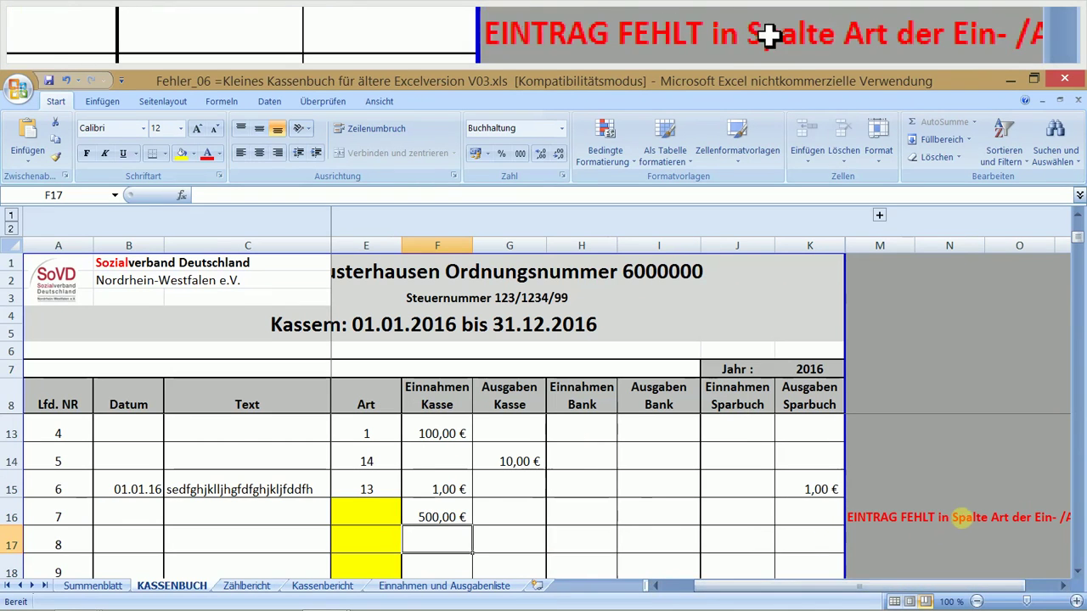
pyautogui.moveTo(806, 584); pyautogui.dragTo(776, 584)
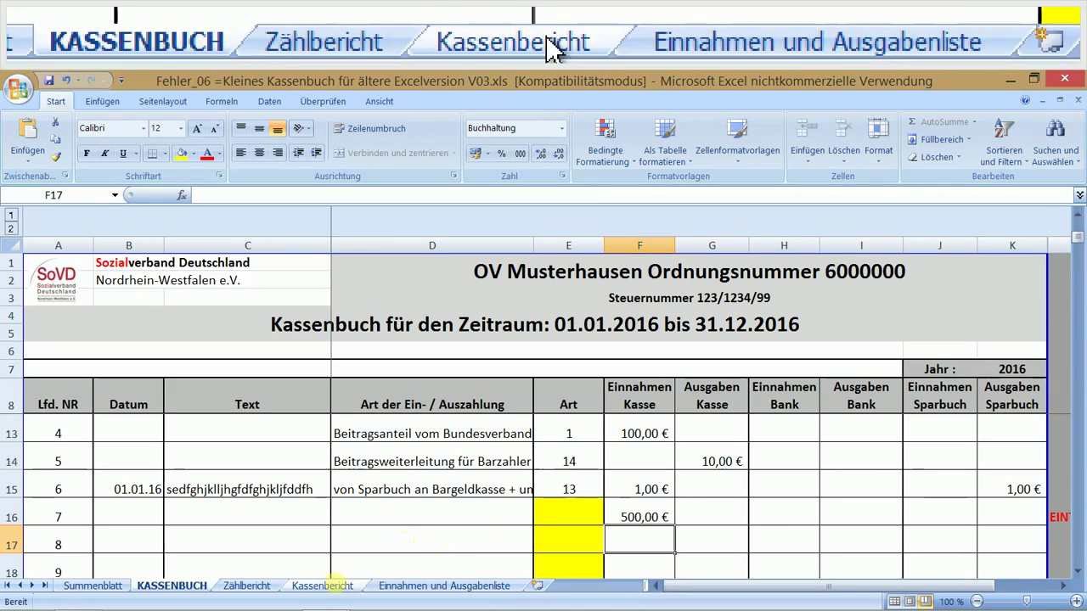
# Set entry 7's Art to 3 in E16 and confirm Kassenbericht D10 shows 500,00 € Spenden.
pyautogui.click(327, 586)
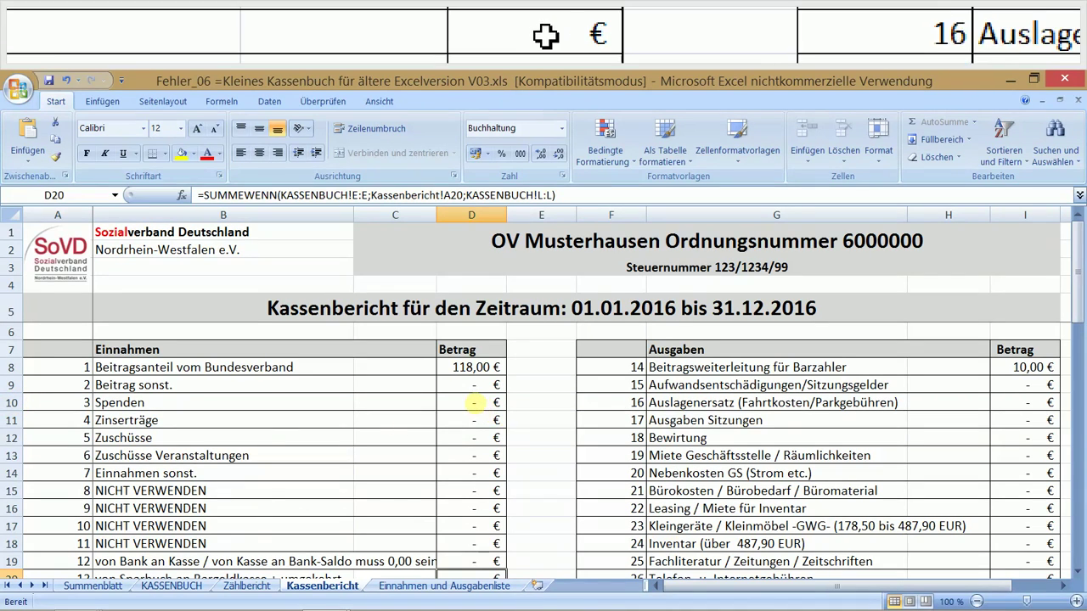
pyautogui.click(473, 404)
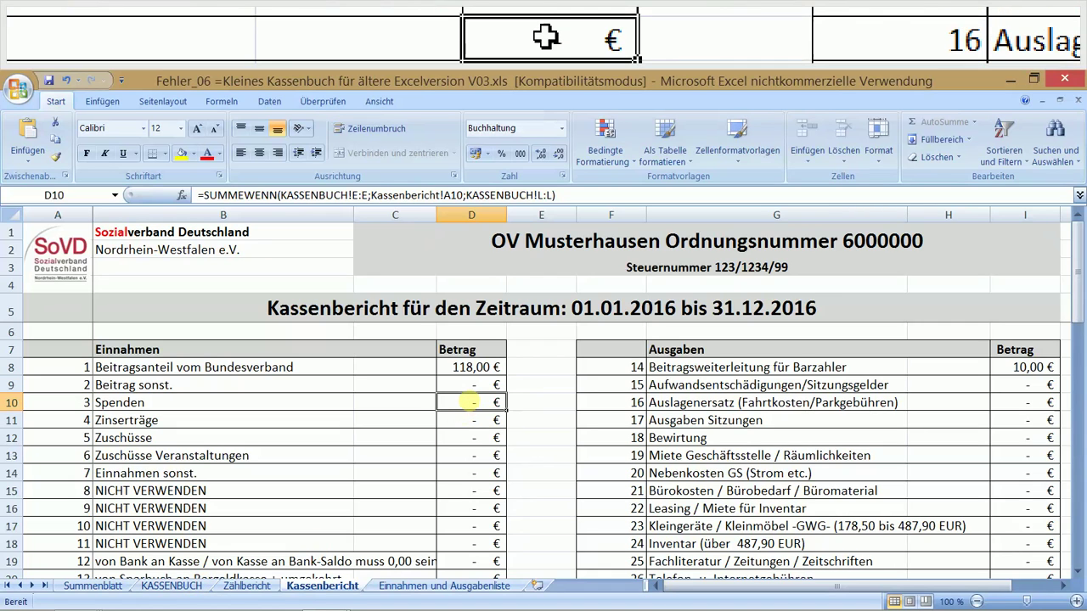
pyautogui.click(172, 586)
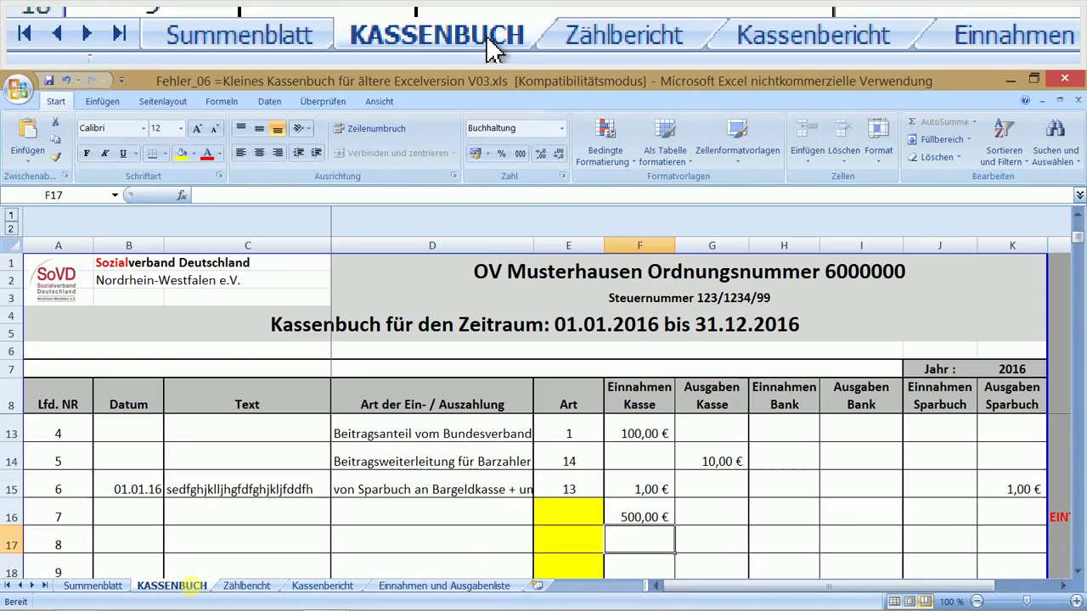
pyautogui.click(569, 518)
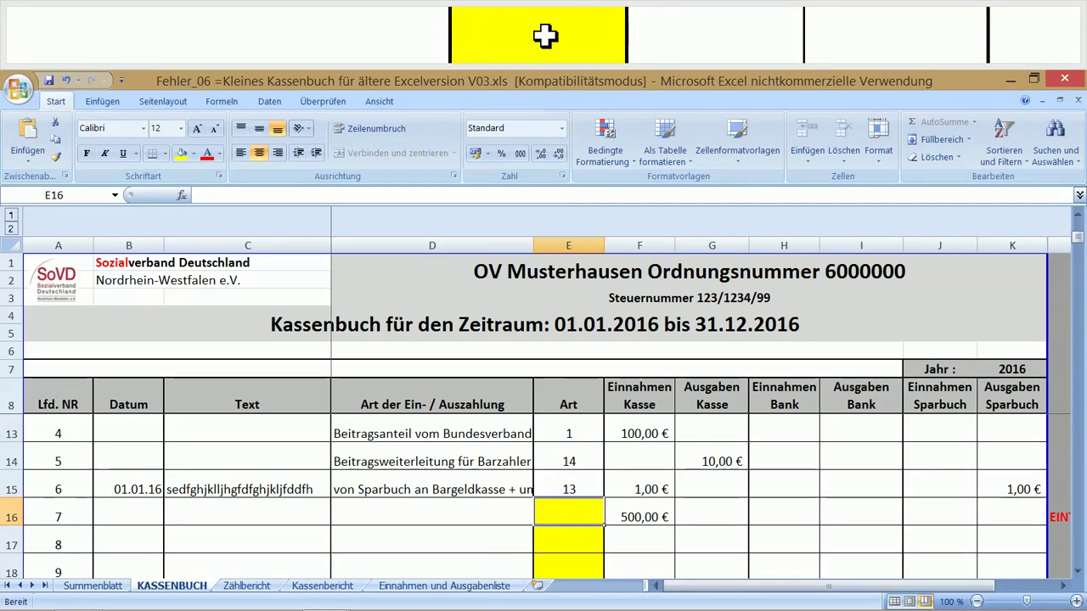
pyautogui.write('3')
pyautogui.press('Return')
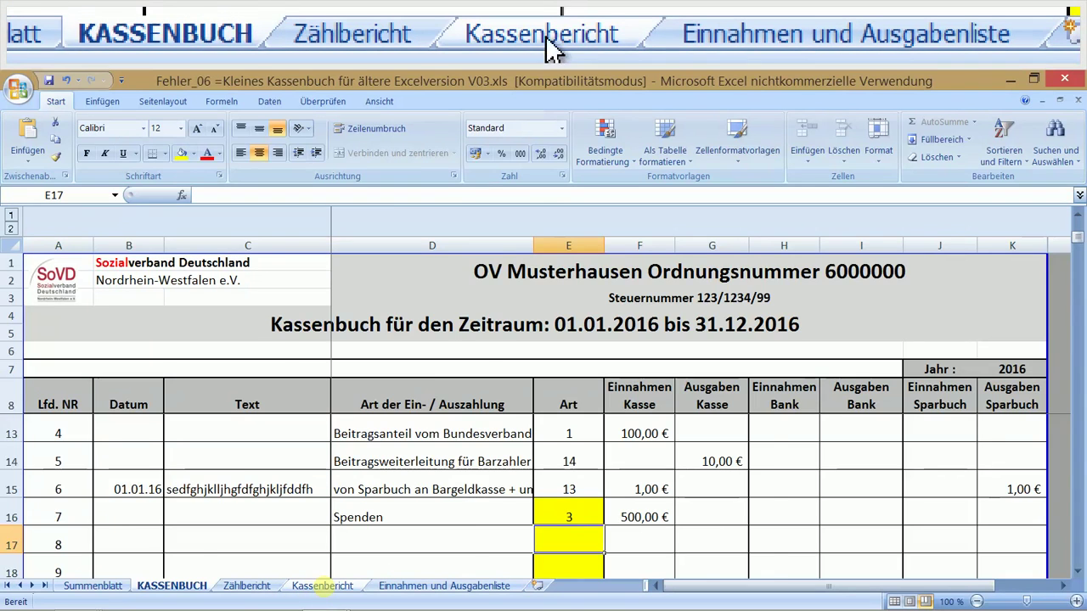
pyautogui.click(323, 586)
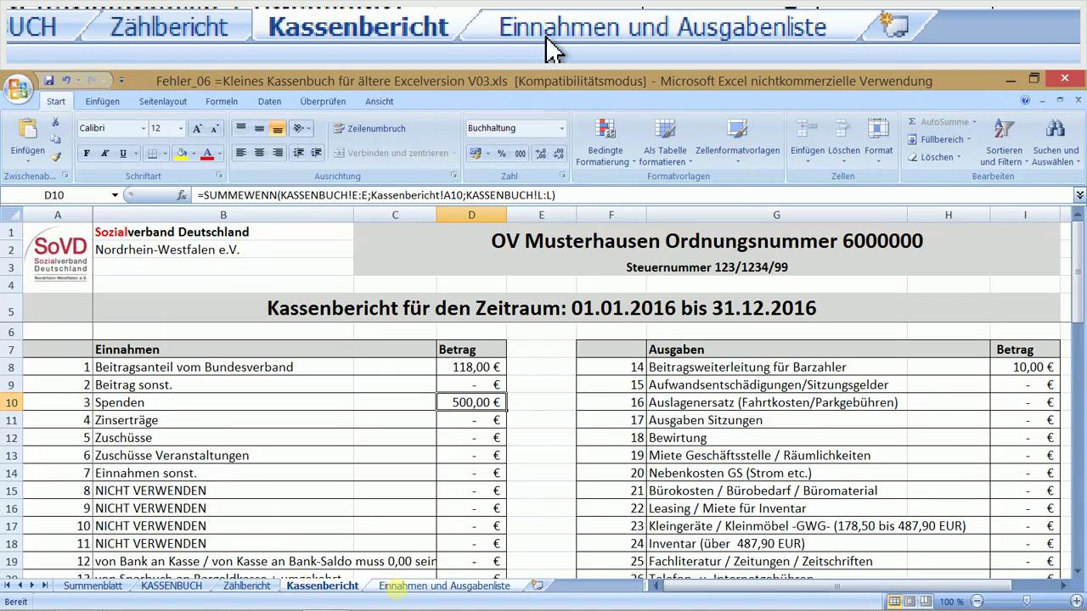
pyautogui.click(386, 586)
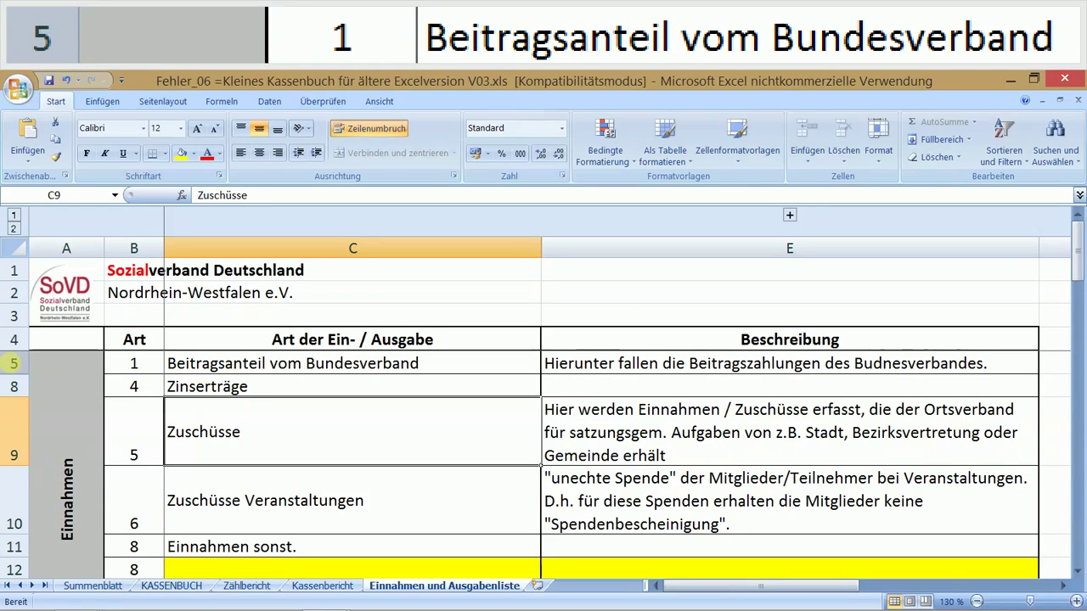
# Select rows 5–8 and use Einblenden to restore row 6, Beitrag sonst.
pyautogui.click(13, 363)
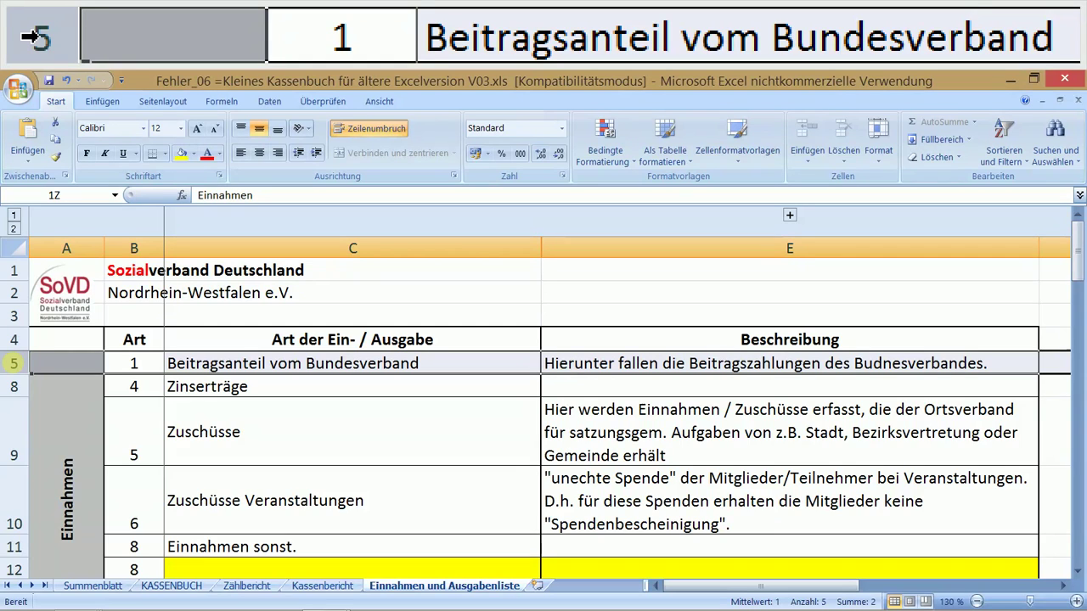
pyautogui.moveTo(14, 363); pyautogui.dragTo(16, 384)
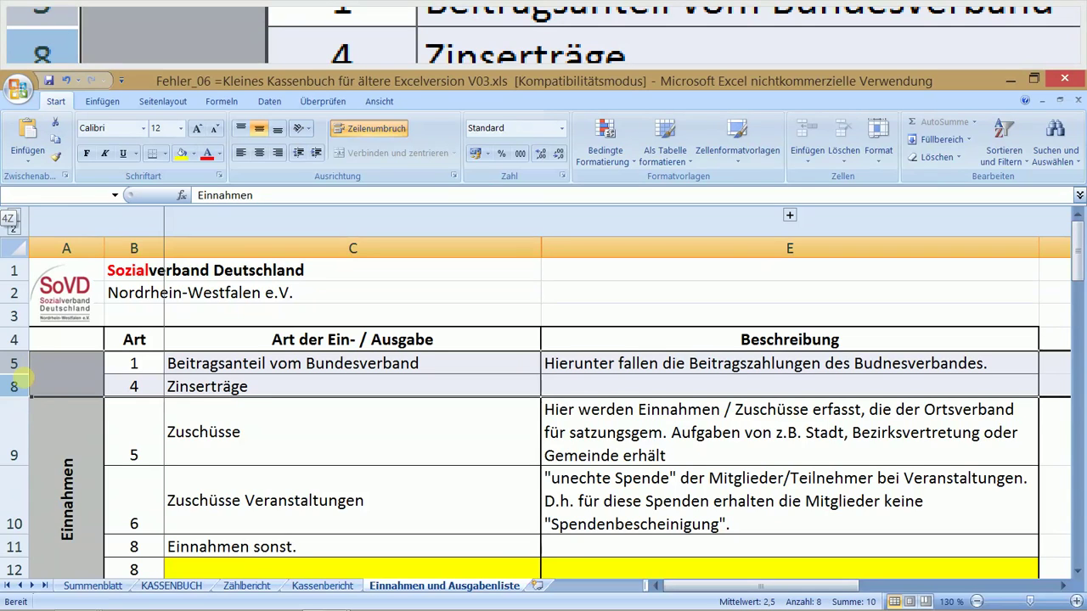
pyautogui.click(133, 364)
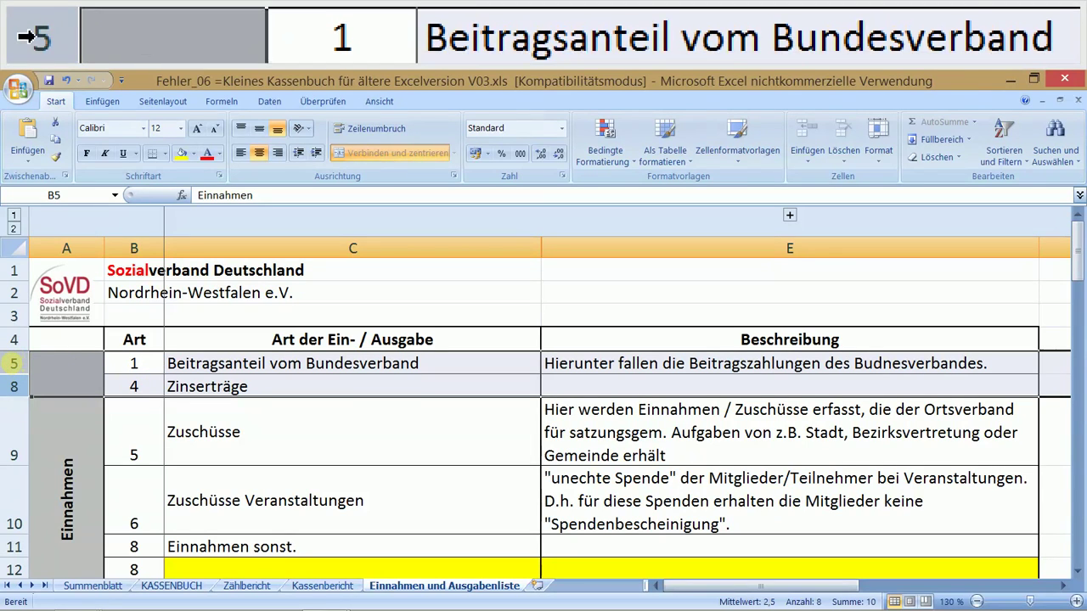
pyautogui.rightClick(14, 363)
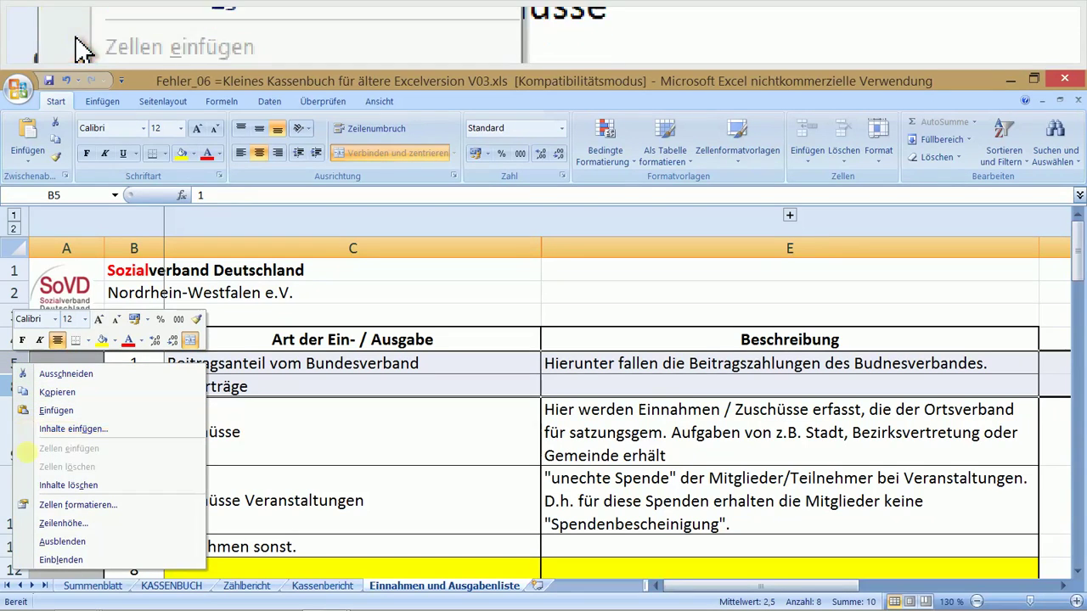
pyautogui.click(53, 560)
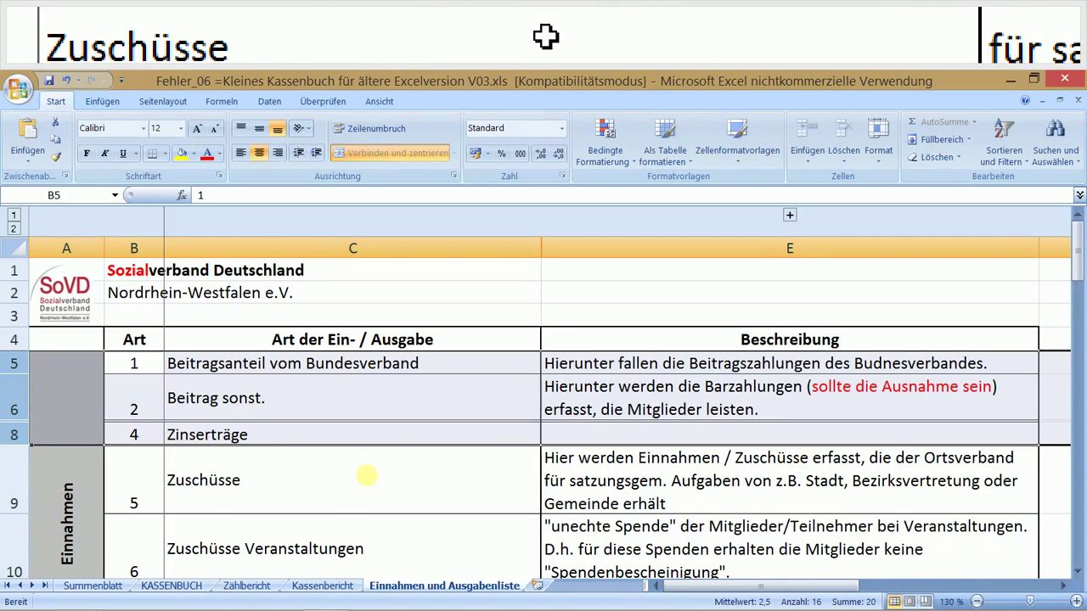
# Drag row 7 (Spenden) open again and shorten its height to fit the text.
pyautogui.click(367, 476)
pyautogui.click(360, 405)
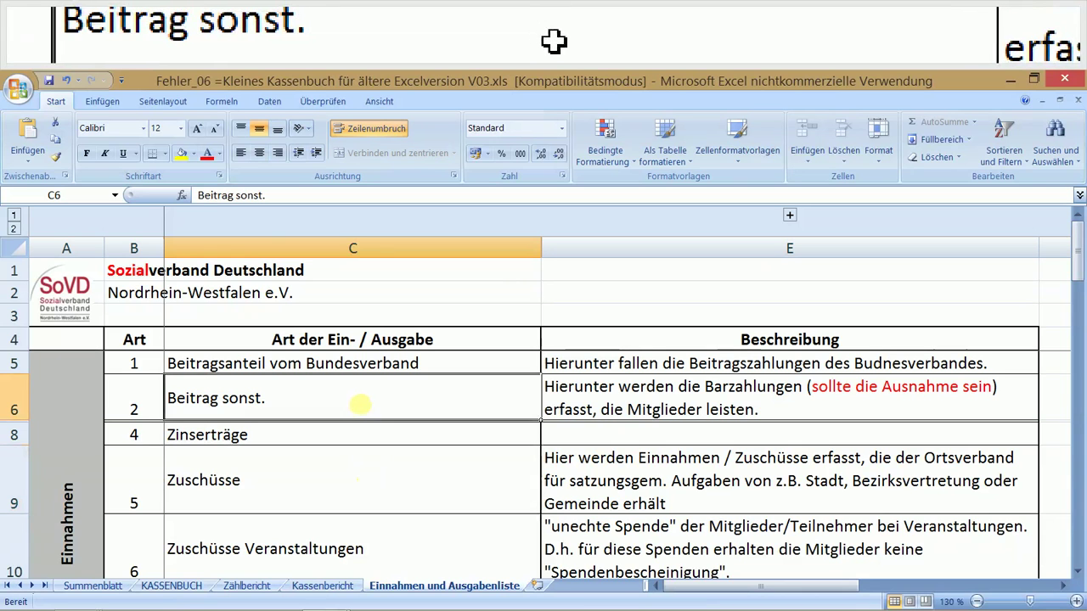
pyautogui.scroll(-3, 201, 410)
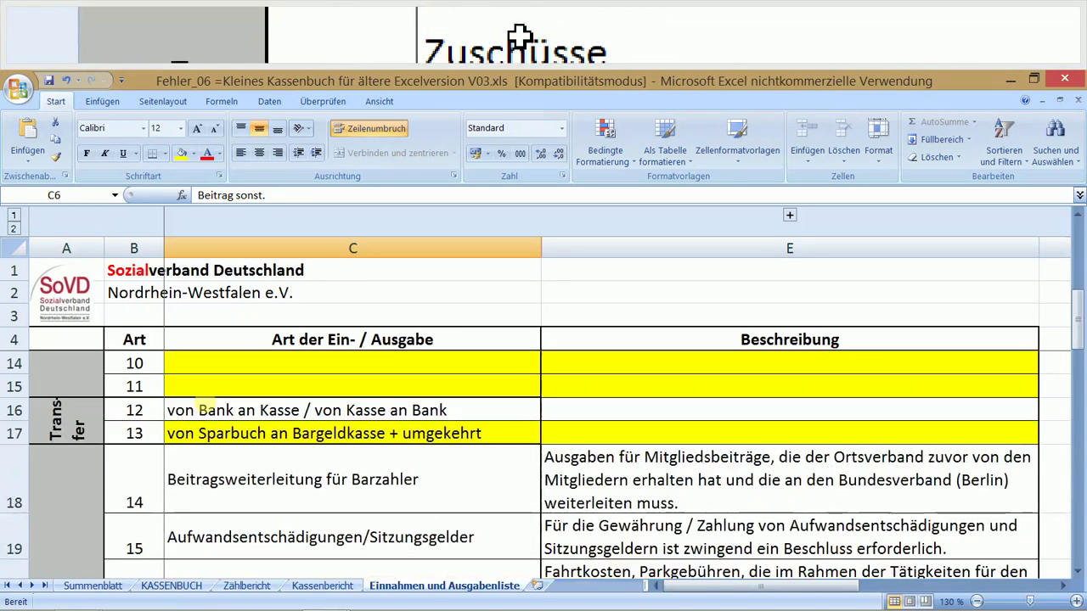
pyautogui.scroll(3, 201, 410)
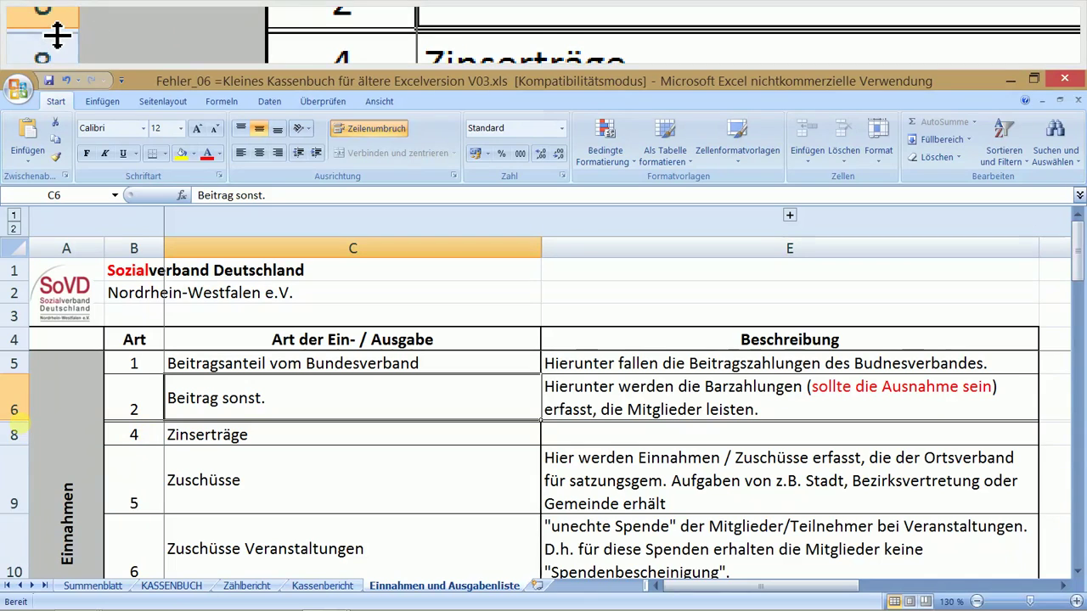
pyautogui.moveTo(14, 422); pyautogui.dragTo(15, 569)
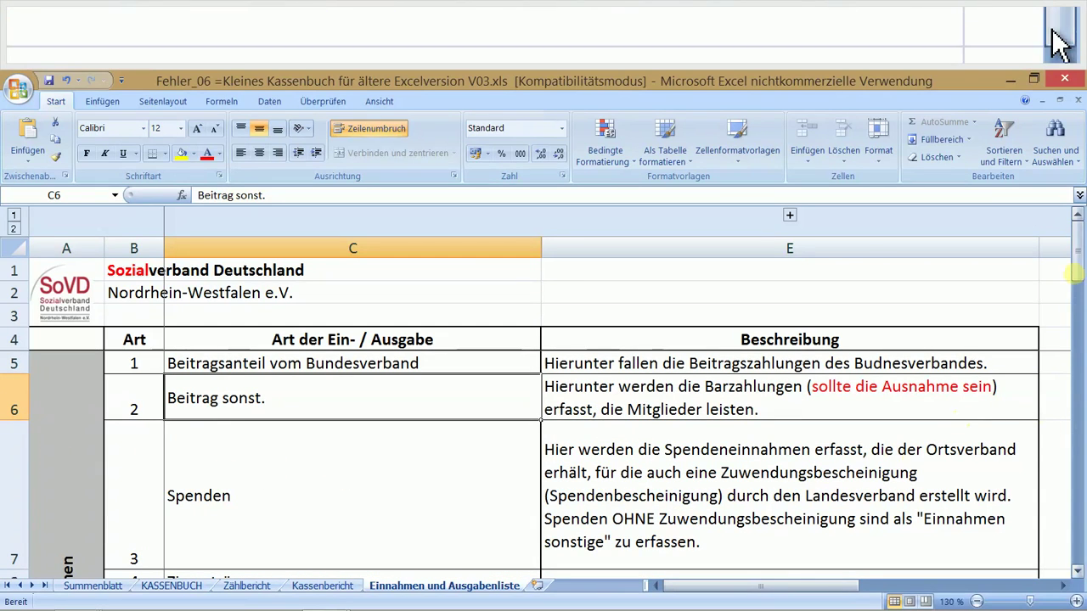
pyautogui.moveTo(1077, 270); pyautogui.dragTo(1076, 282)
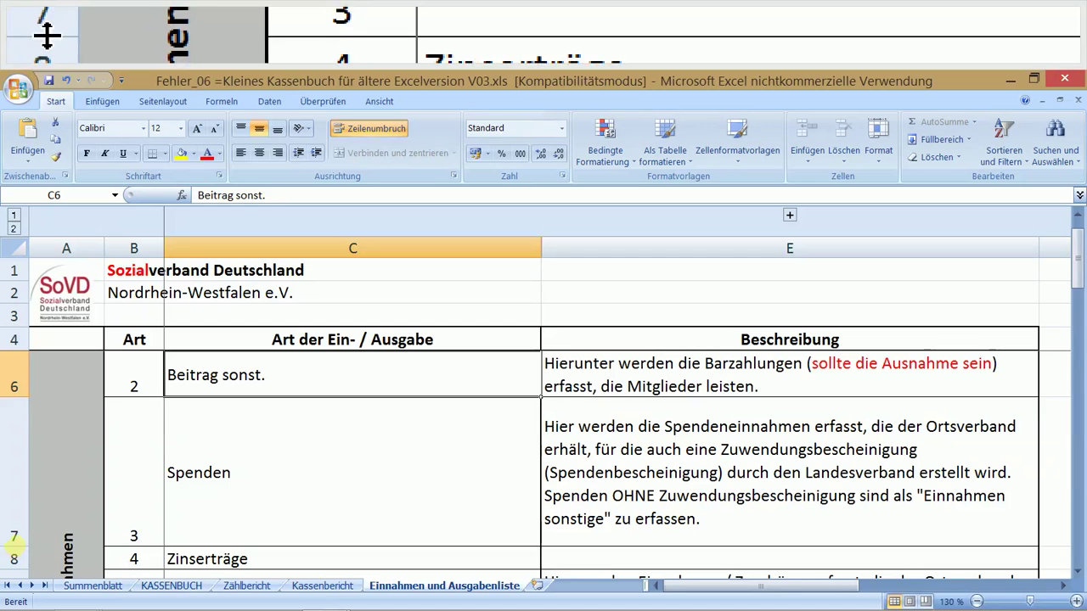
pyautogui.moveTo(17, 546); pyautogui.dragTo(14, 517)
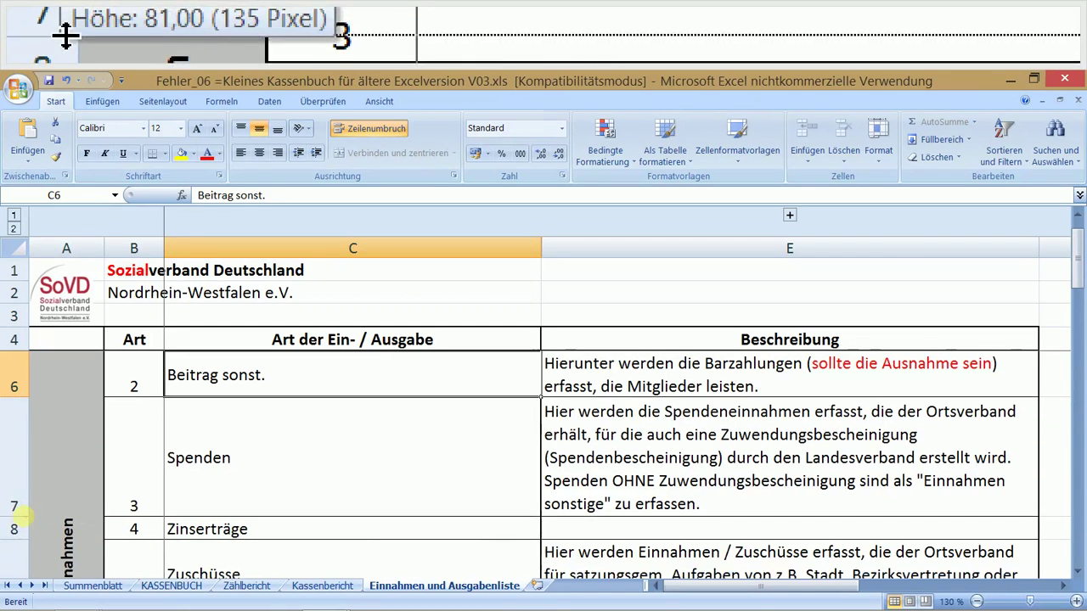
pyautogui.moveTo(14, 516); pyautogui.dragTo(14, 512)
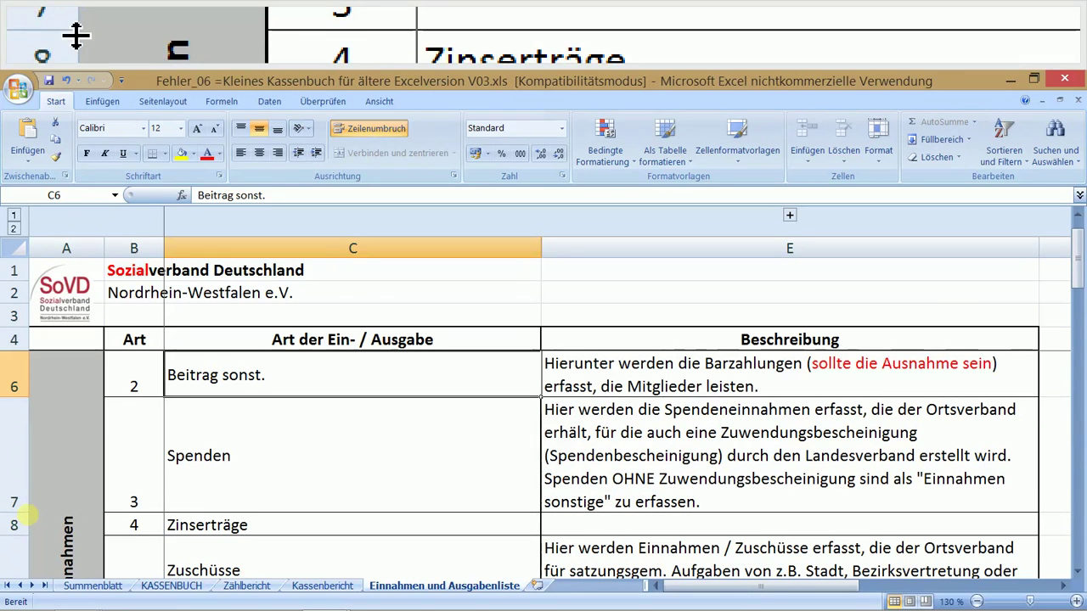
# Check the Art numbers in column B, rows 5 to 11, now running 1–6 and 8.
pyautogui.click(340, 456)
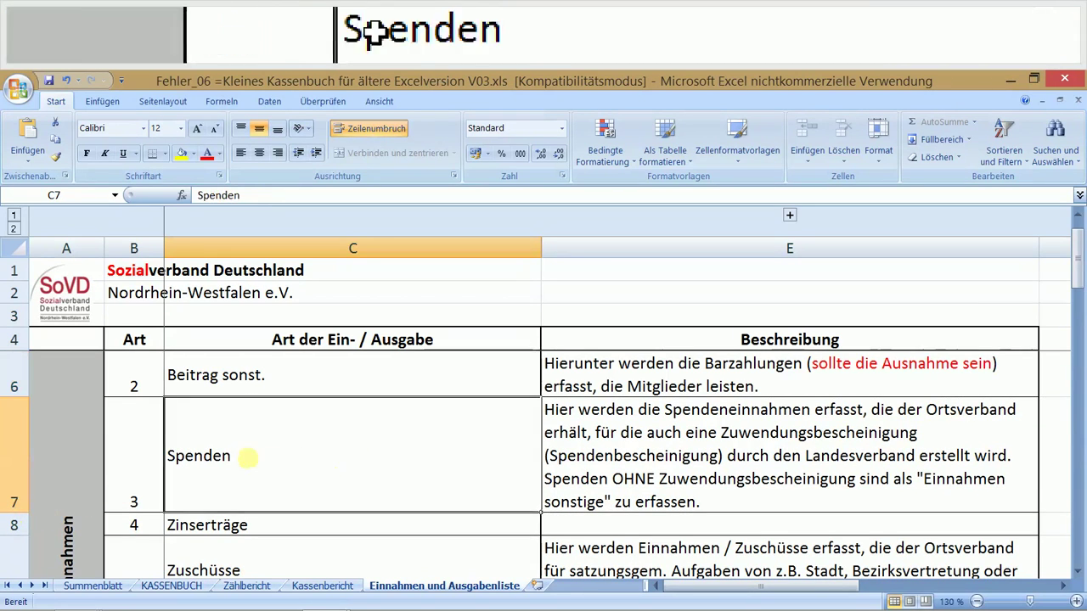
pyautogui.click(134, 450)
pyautogui.click(6, 439)
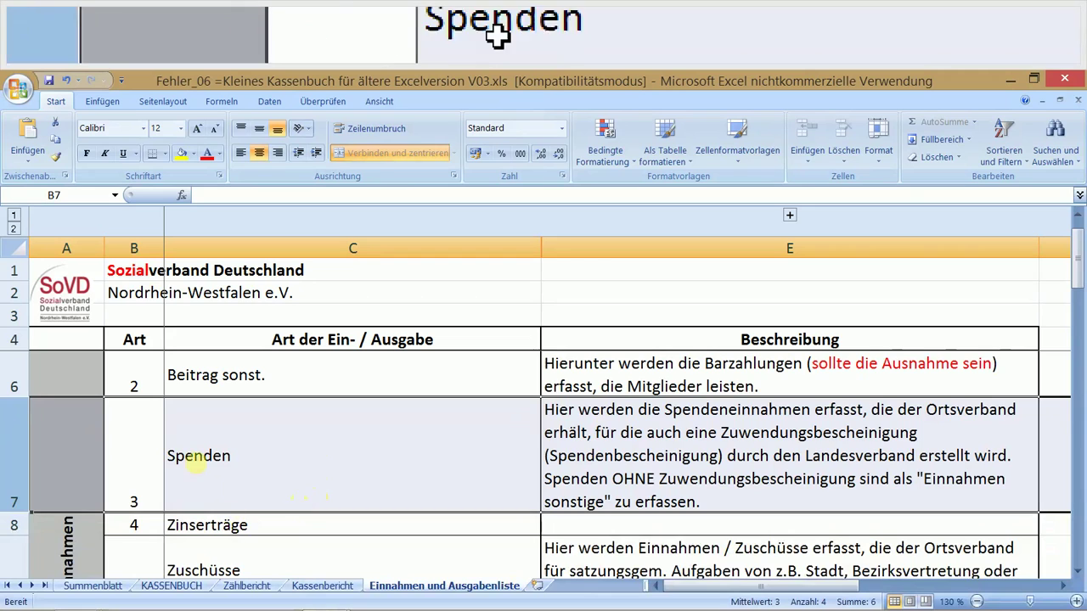
pyautogui.scroll(1, 216, 449)
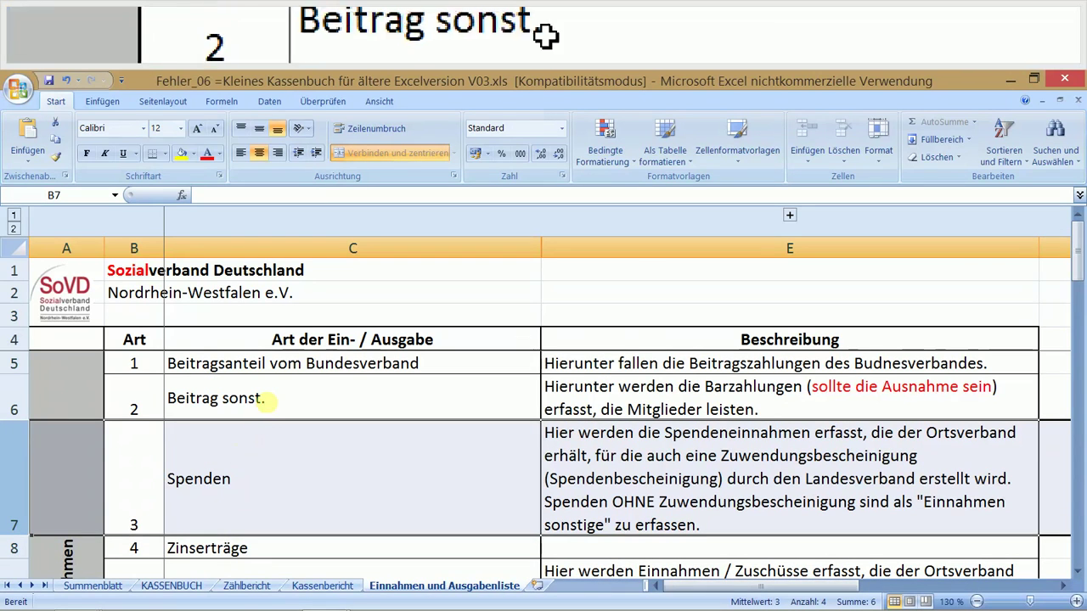
pyautogui.click(119, 364)
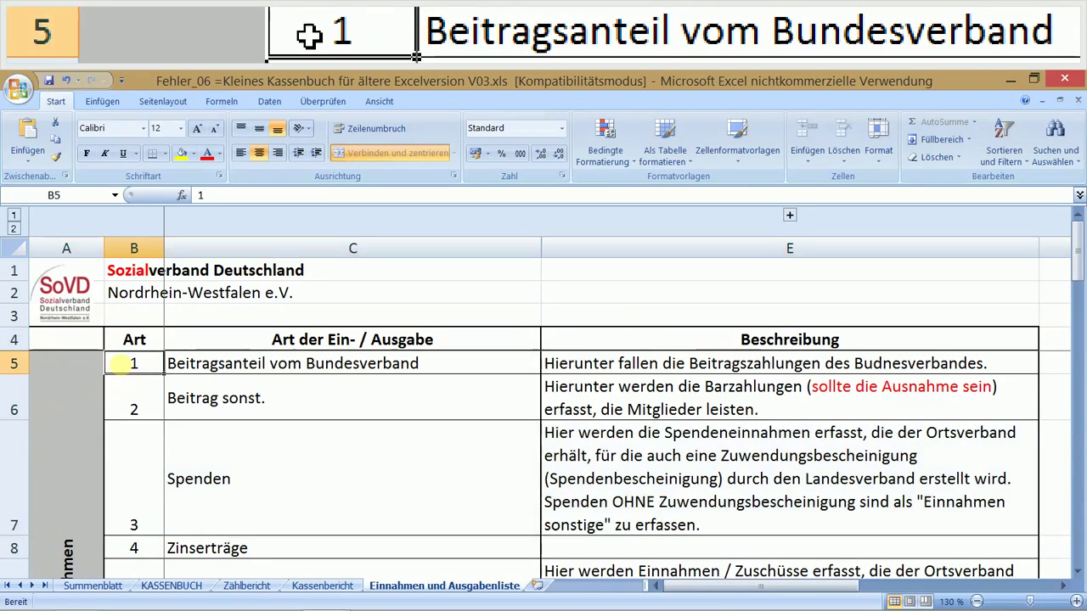
pyautogui.click(129, 403)
pyautogui.click(166, 450)
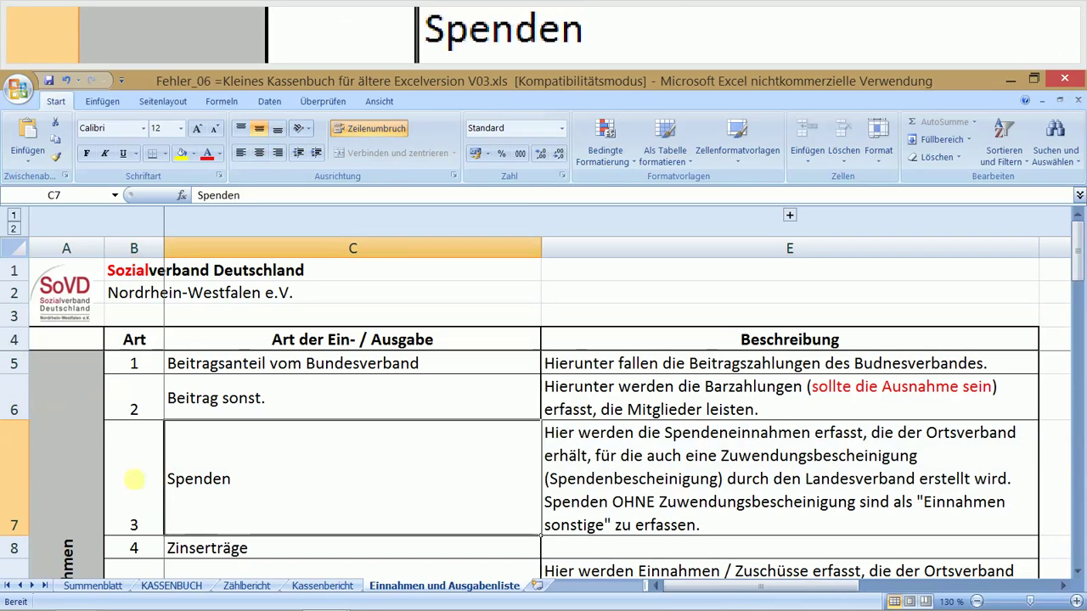
pyautogui.click(141, 512)
pyautogui.click(136, 548)
pyautogui.scroll(-3, 189, 503)
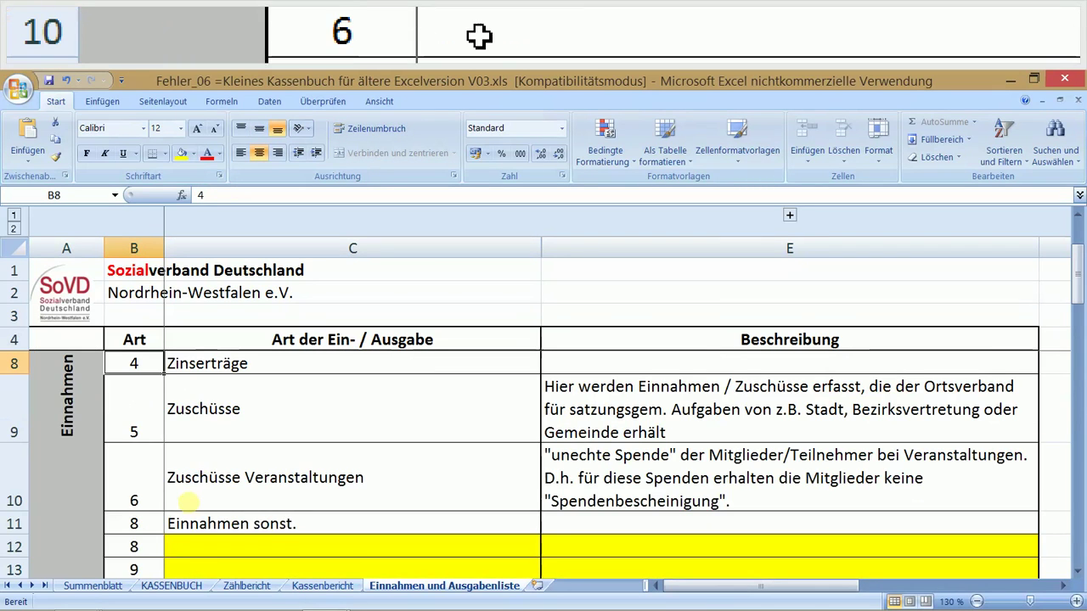
pyautogui.scroll(1, 189, 503)
pyautogui.scroll(-2, 189, 502)
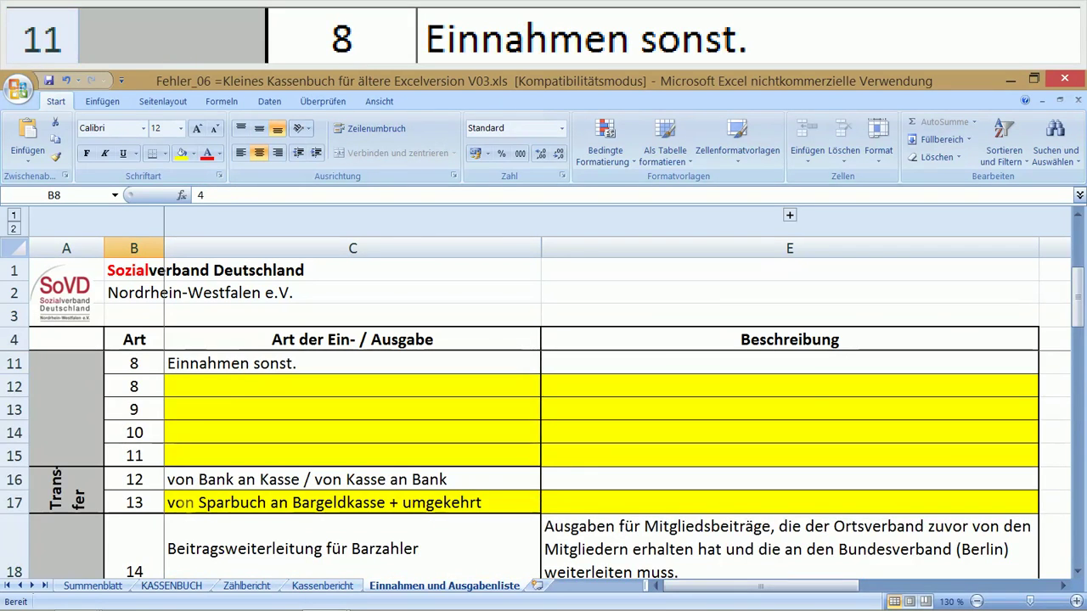
pyautogui.scroll(1, 188, 503)
pyautogui.scroll(-1, 188, 503)
pyautogui.scroll(1, 188, 503)
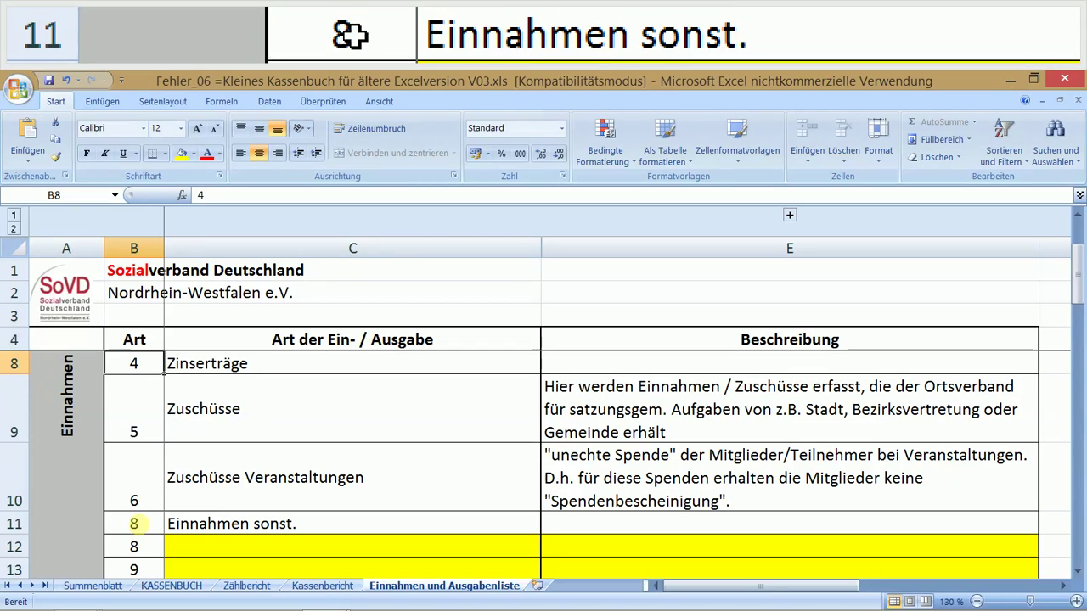
pyautogui.click(133, 524)
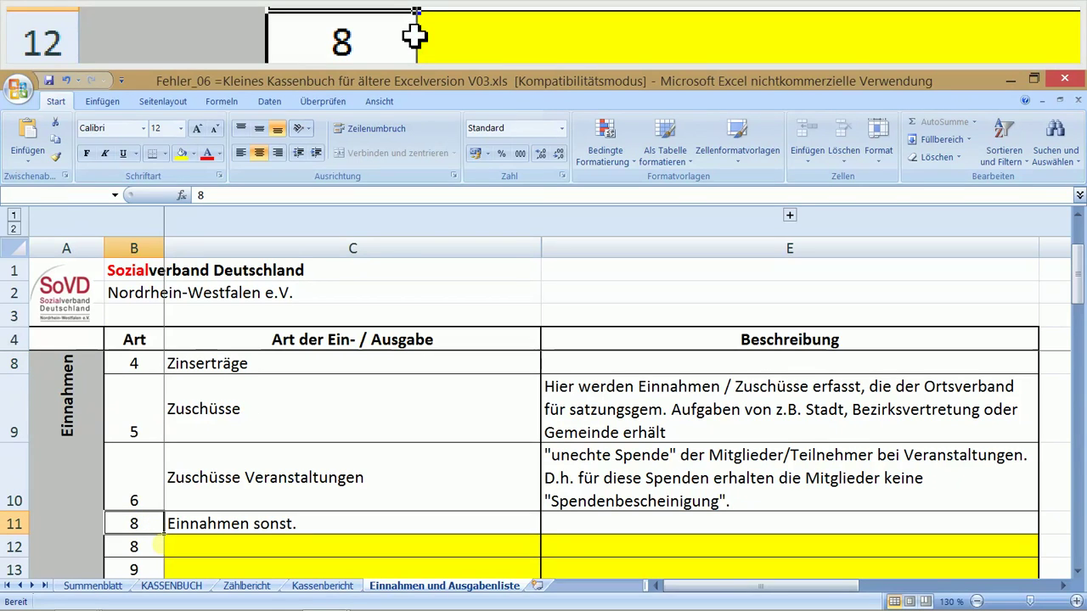
pyautogui.moveTo(163, 544); pyautogui.dragTo(163, 546)
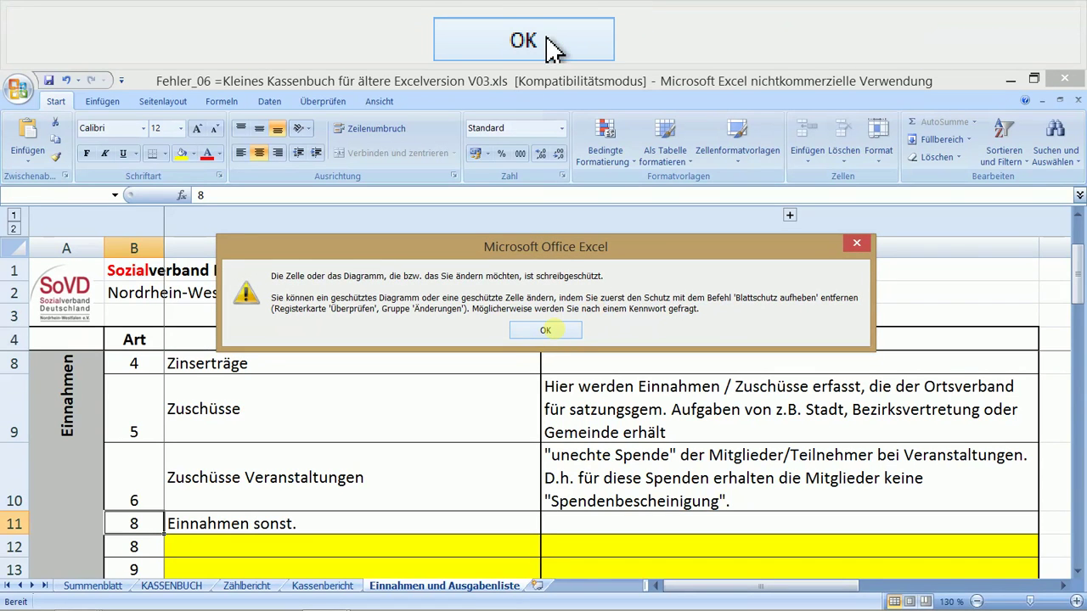
pyautogui.click(545, 330)
pyautogui.click(480, 417)
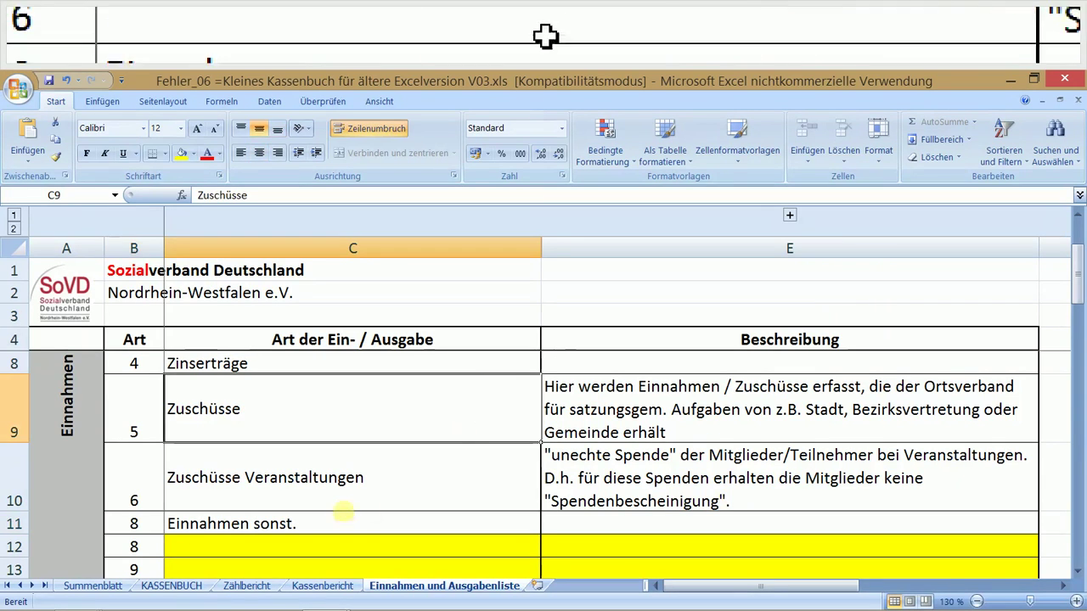
pyautogui.scroll(-1, 344, 512)
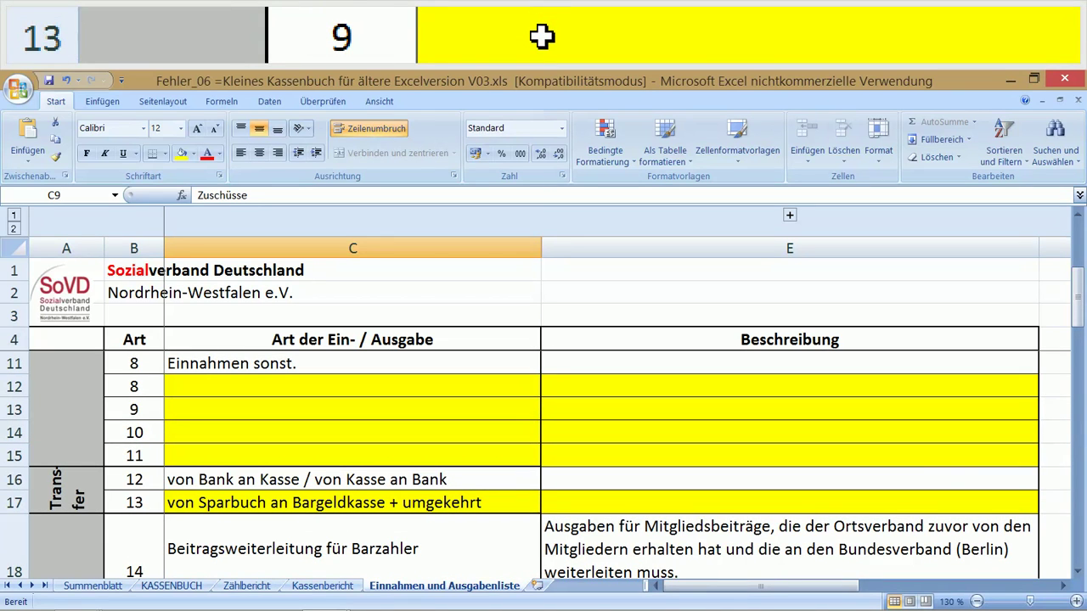
# Fill C13 with 'Einnahmen sonst.' via AutoComplete for the Art 9 row.
pyautogui.click(214, 409)
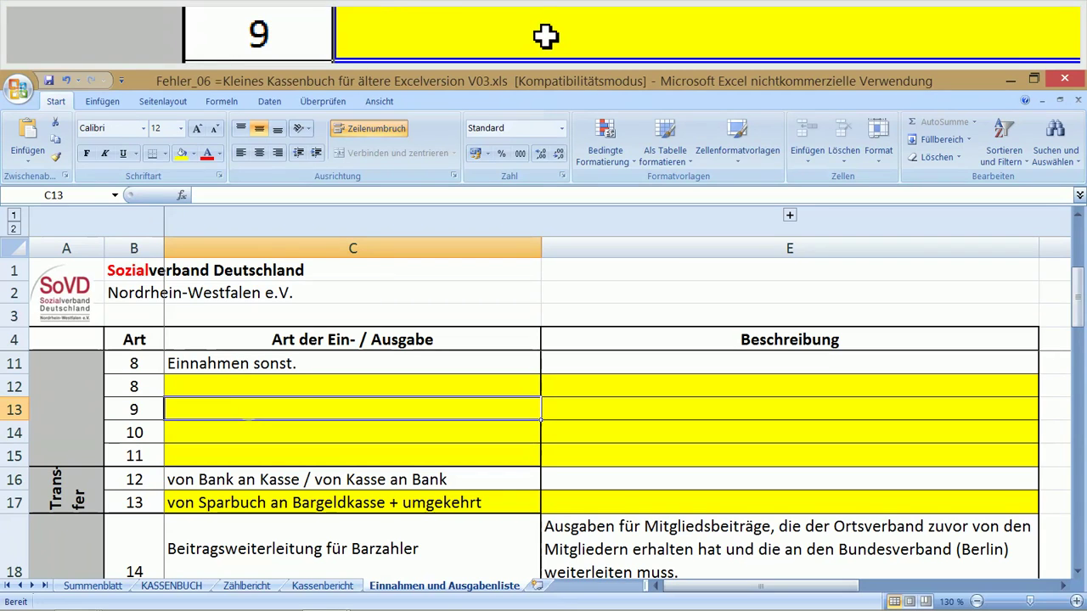
pyautogui.write('E')
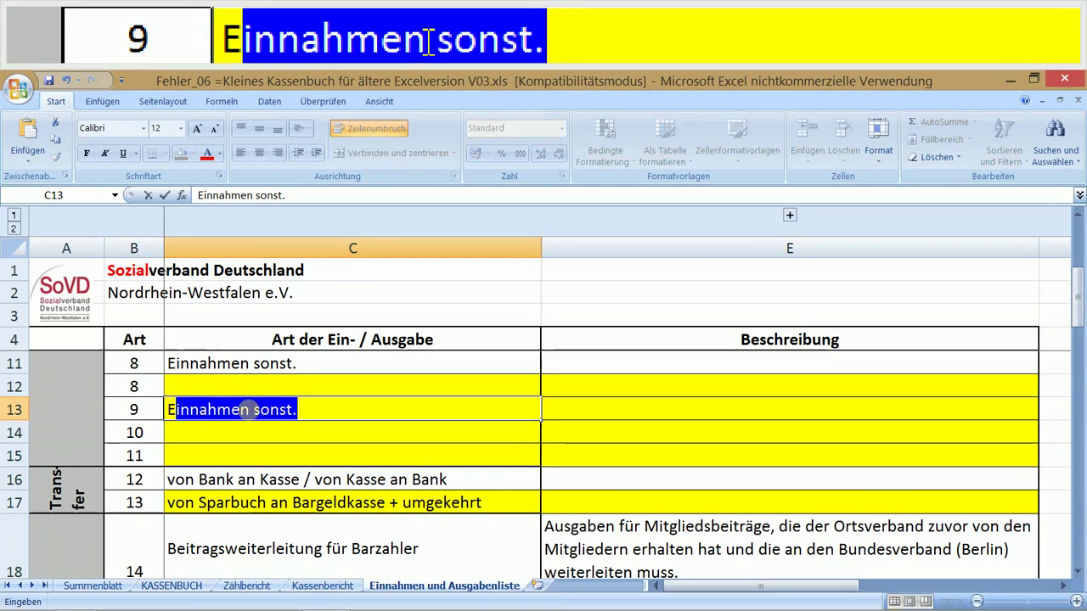
pyautogui.press('Return')
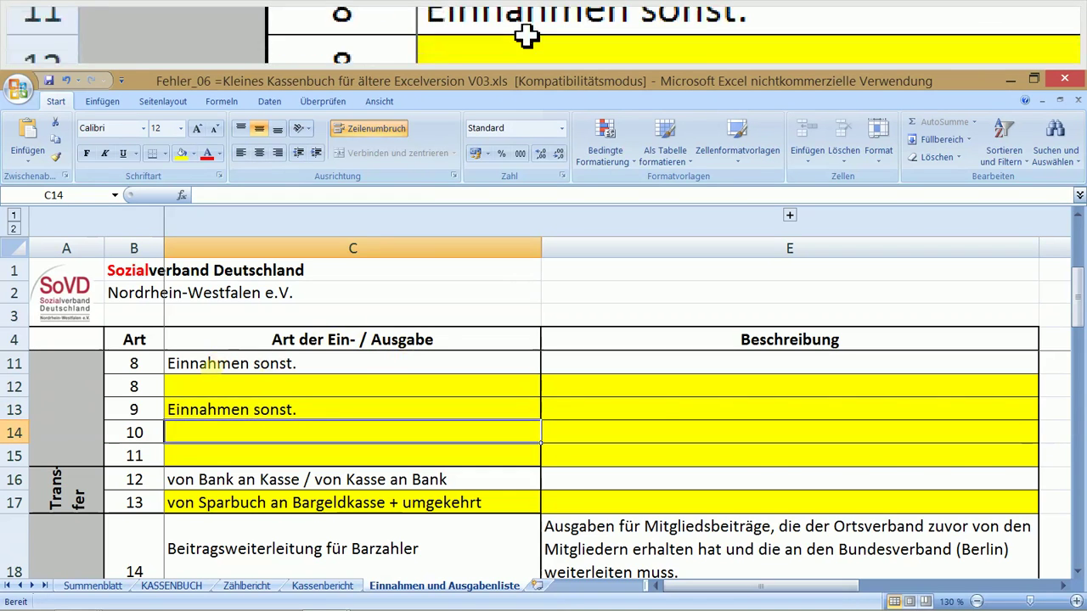
pyautogui.scroll(1, 215, 365)
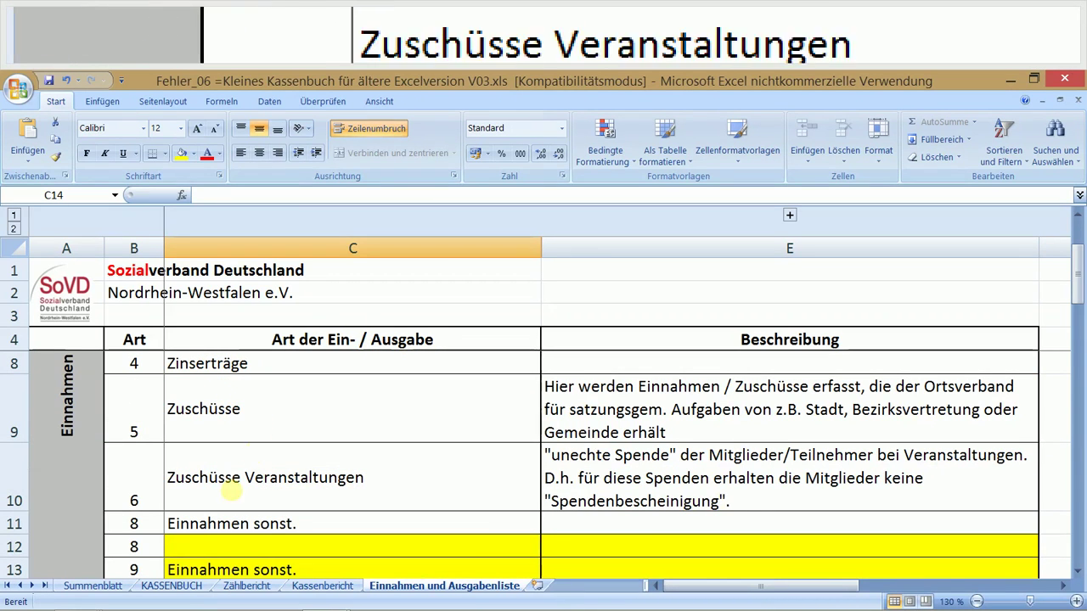
pyautogui.scroll(-1, 163, 568)
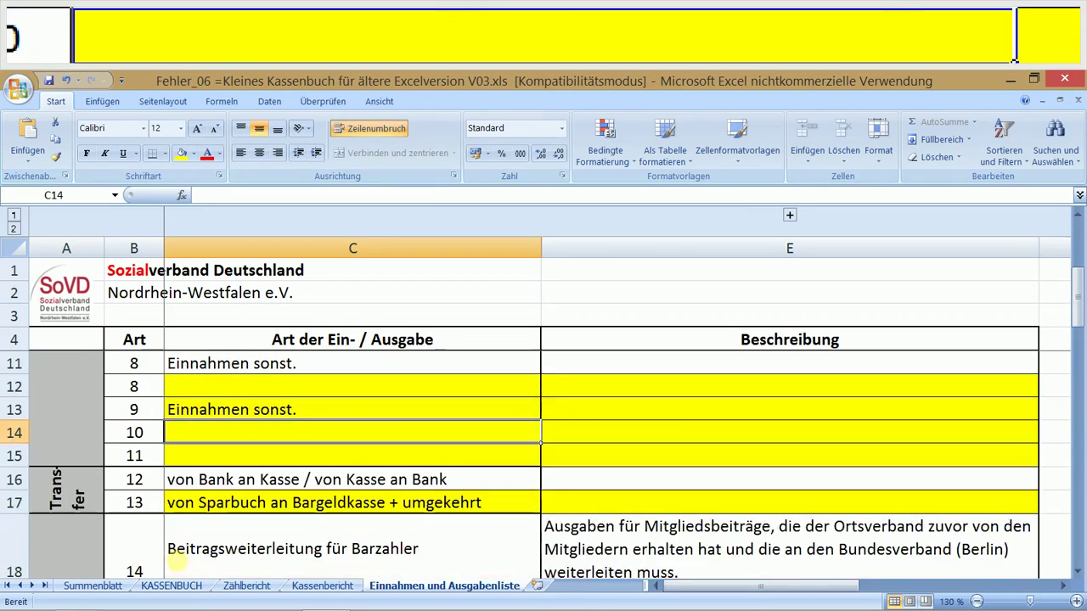
pyautogui.click(140, 410)
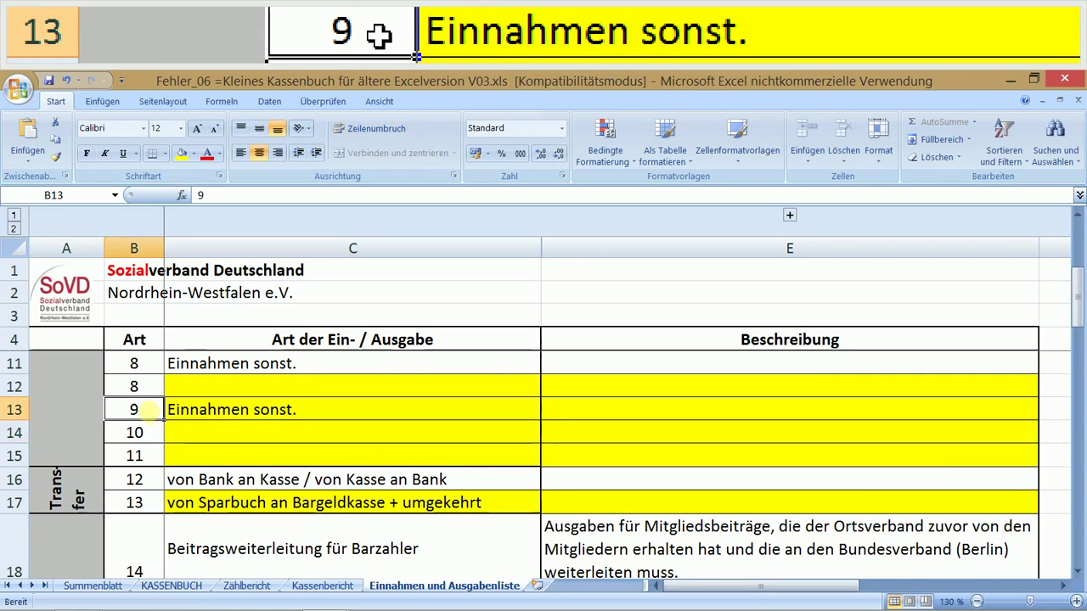
pyautogui.scroll(1, 227, 391)
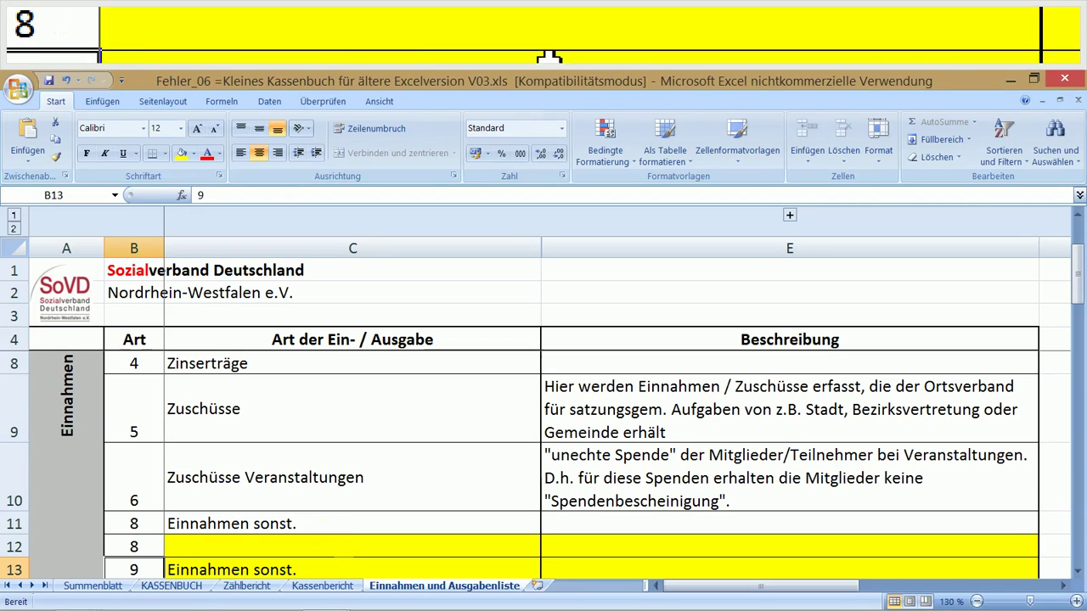
# Extend the C13 label to read 'Einnahmen sonst. (Ersatz-ArtNr)'.
pyautogui.click(343, 568)
pyautogui.doubleClick(345, 568)
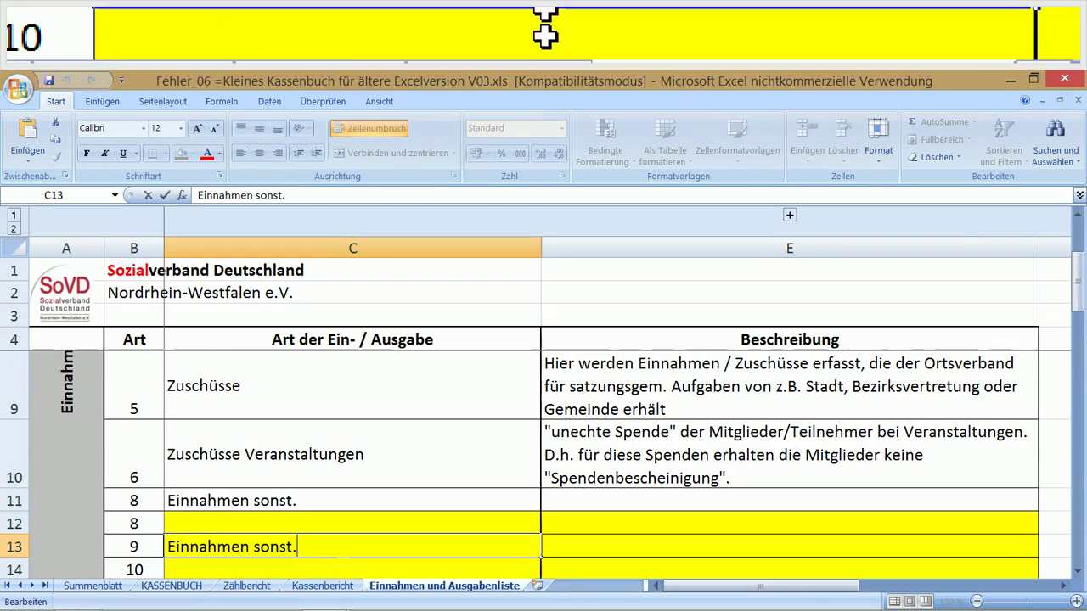
pyautogui.write(' E')
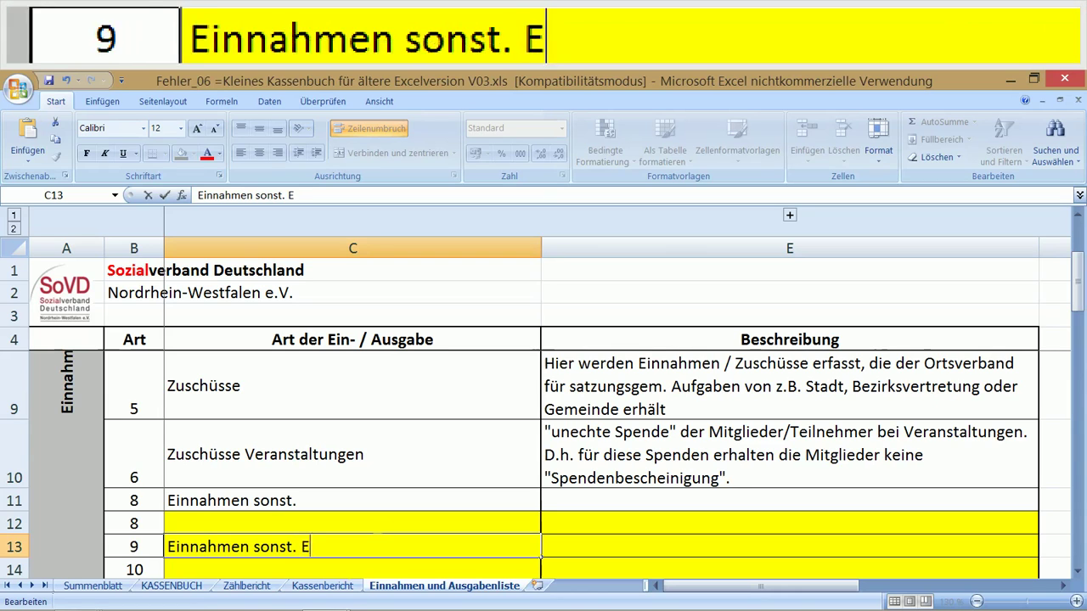
pyautogui.write('rsatz')
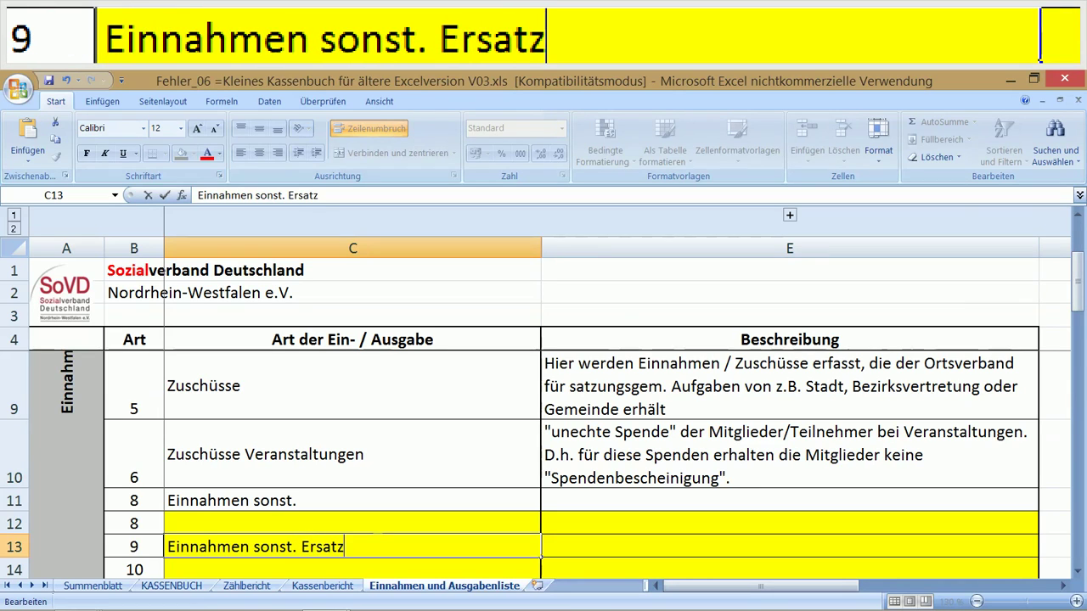
pyautogui.write('-A')
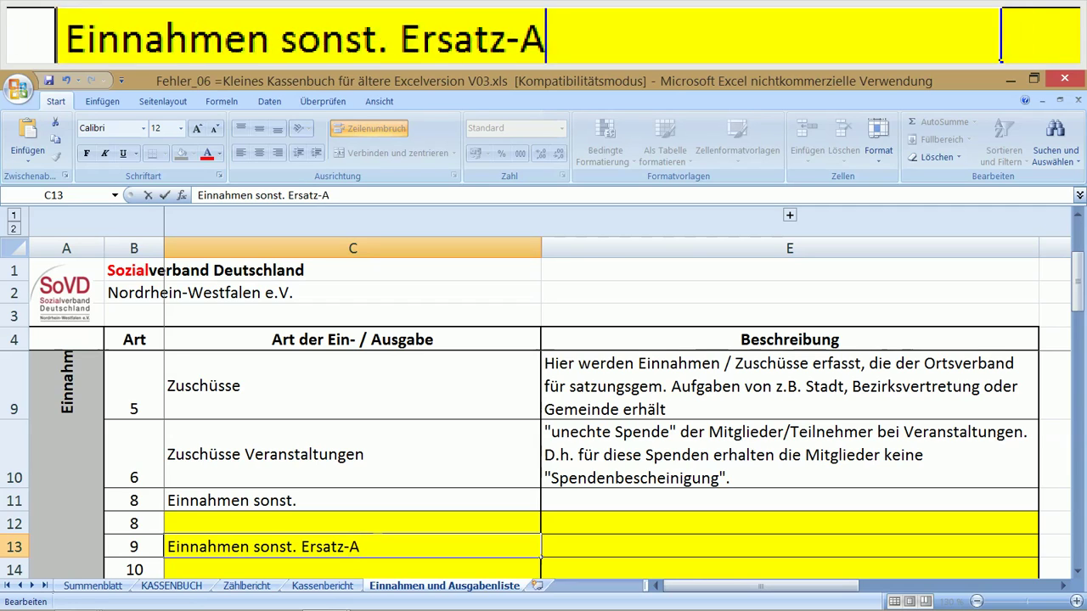
pyautogui.write('rtNr')
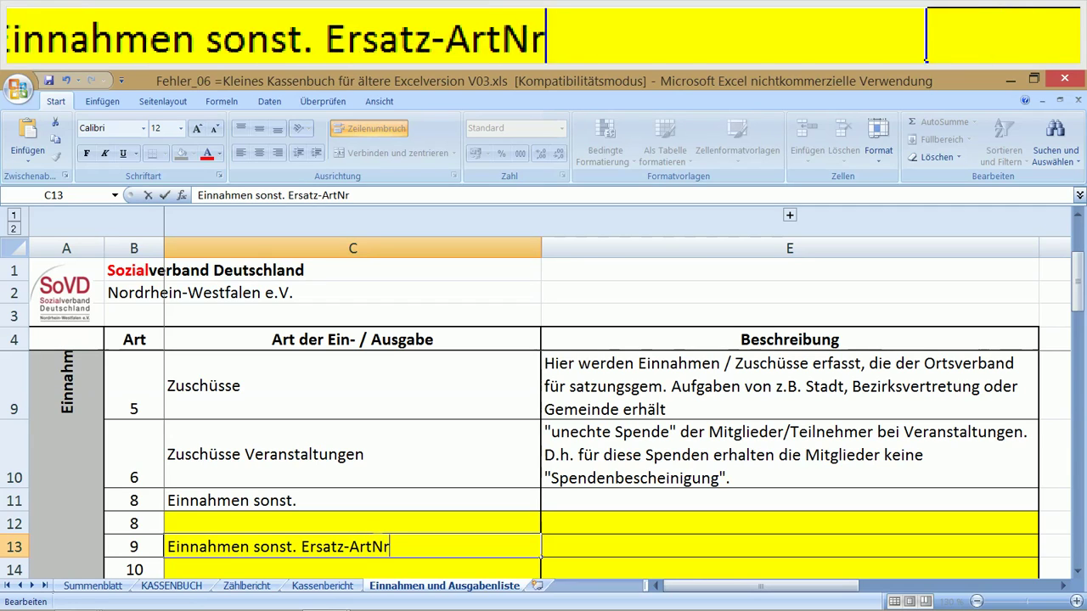
pyautogui.write(')')
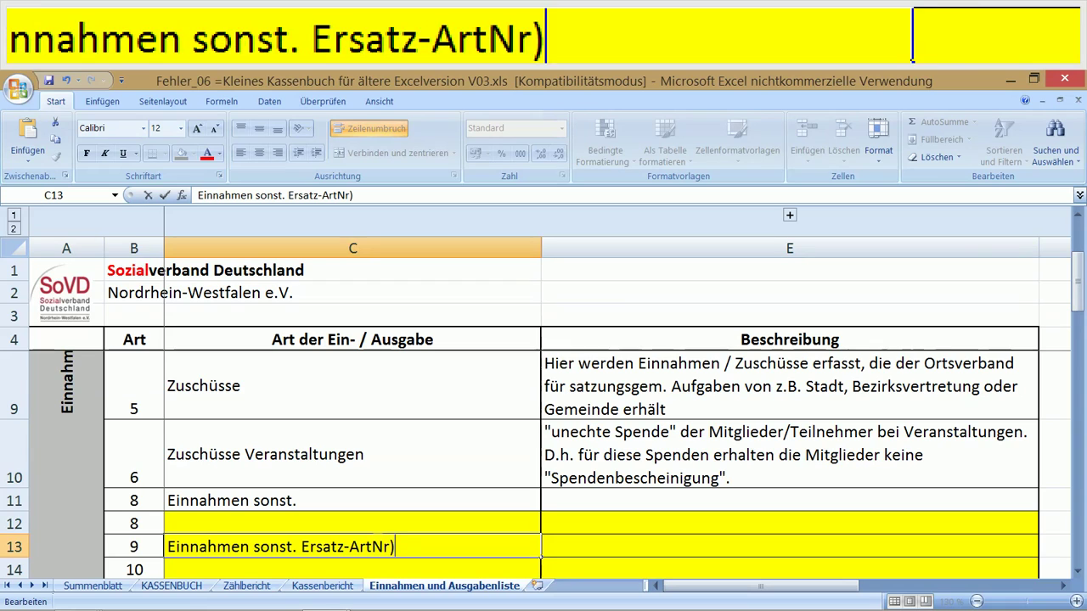
pyautogui.press('Left')
pyautogui.press('Left')
pyautogui.press('Left')
pyautogui.press('Left')
pyautogui.press('Left')
pyautogui.press('Left')
pyautogui.press('Left')
pyautogui.press('Left')
pyautogui.press('Left')
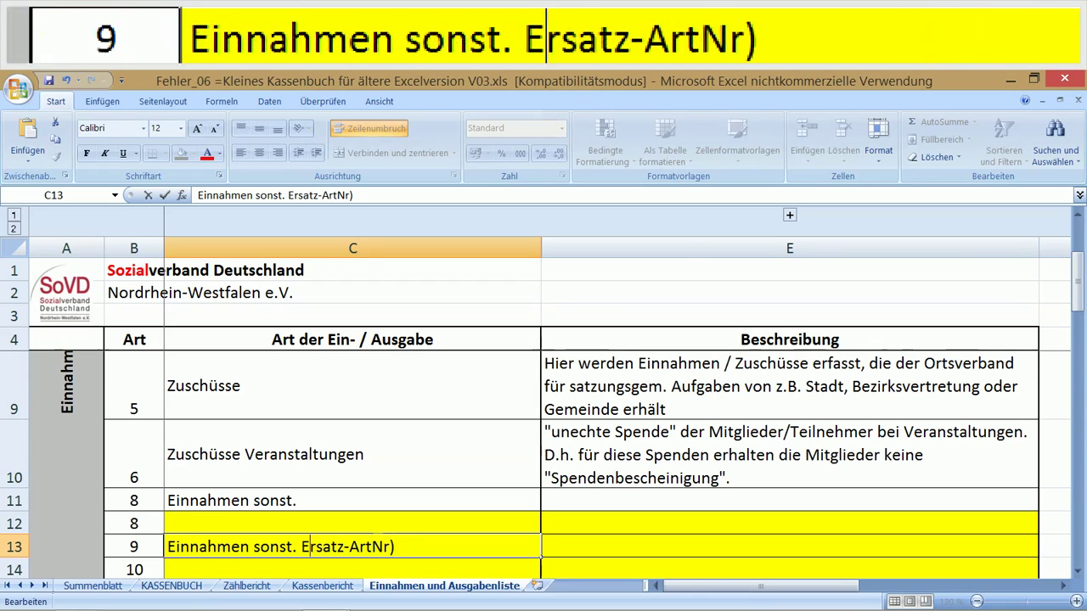
pyautogui.press('Left')
pyautogui.press('Left')
pyautogui.write('(')
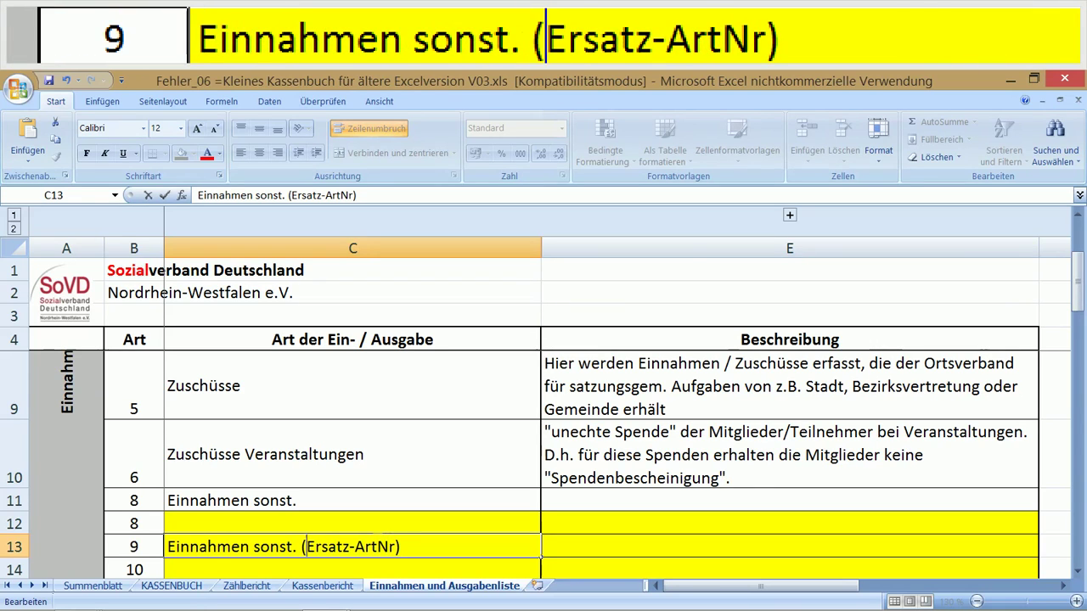
pyautogui.moveTo(486, 414); pyautogui.dragTo(474, 436)
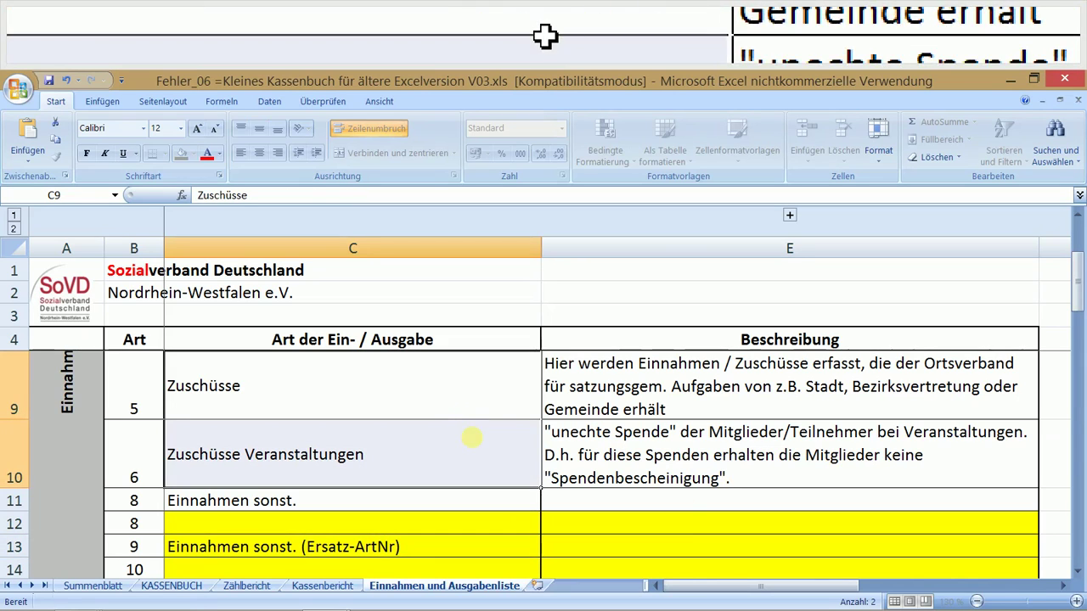
pyautogui.scroll(2, 308, 437)
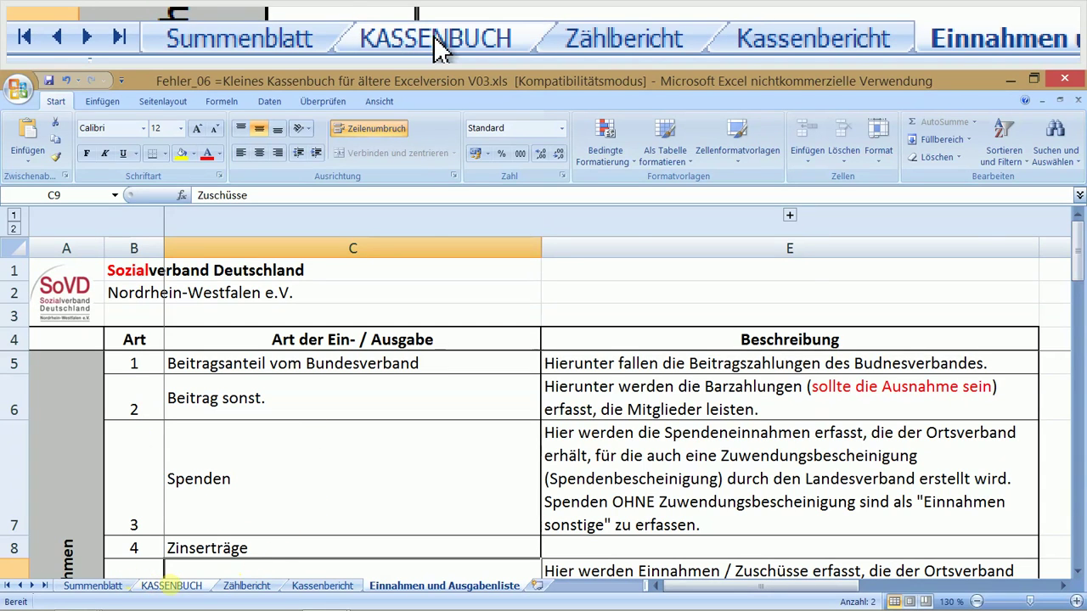
# On KASSENBUCH, collapse row 42 (entry 33) to zero height so entries skip from 32 to 34.
pyautogui.click(171, 586)
pyautogui.scroll(-5, 297, 489)
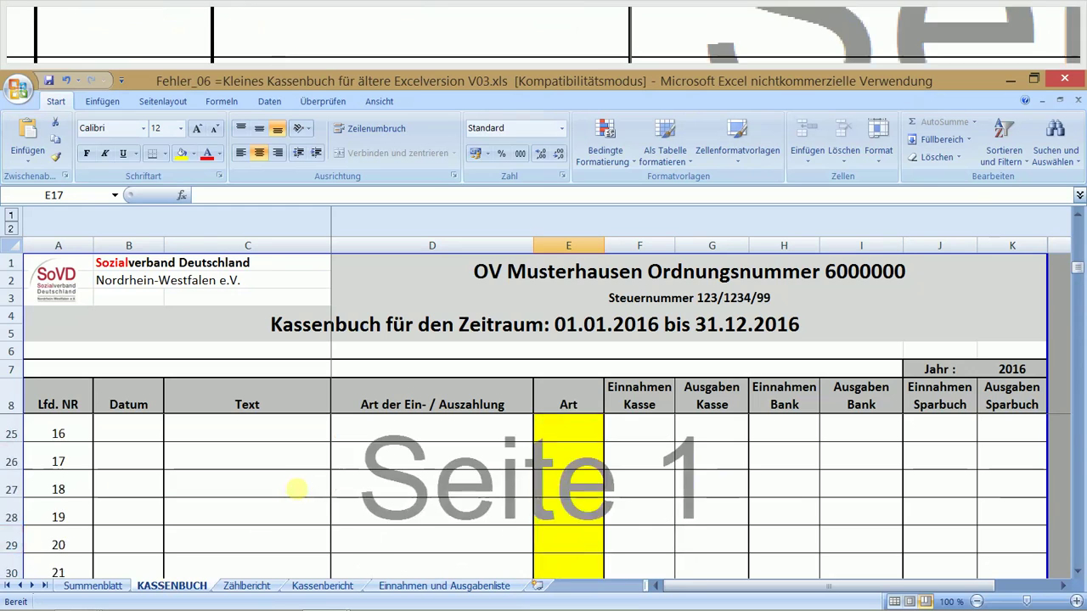
pyautogui.scroll(-4, 296, 490)
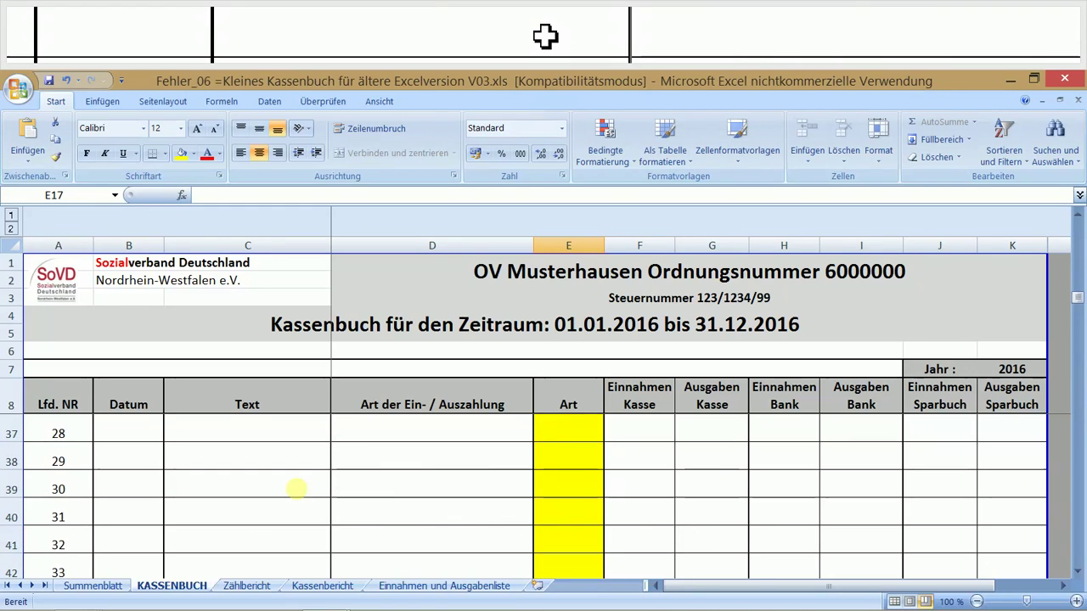
pyautogui.scroll(-3, 297, 489)
pyautogui.scroll(1, 296, 489)
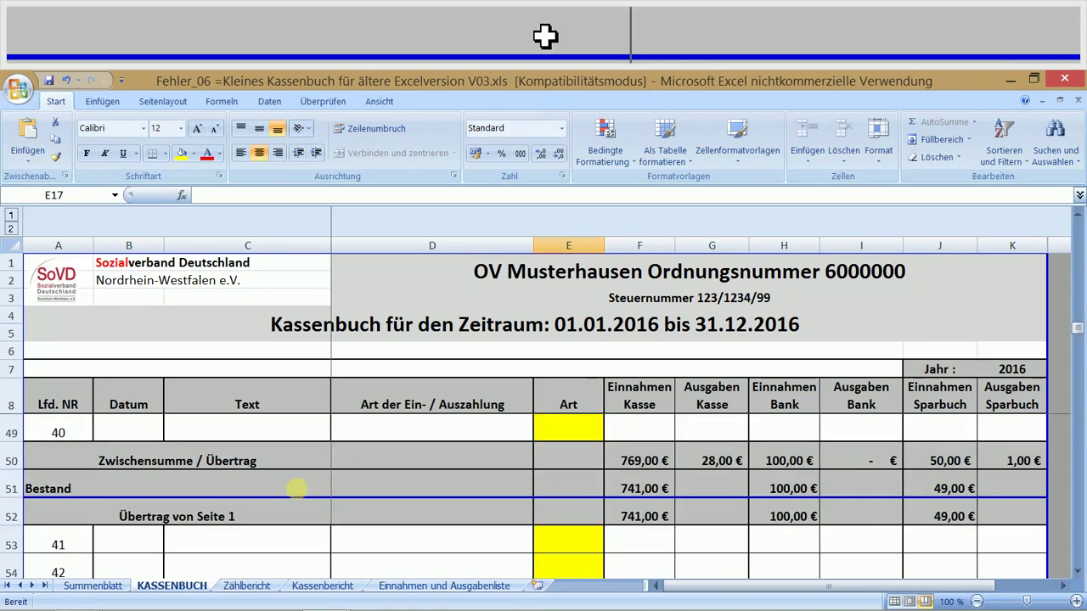
pyautogui.scroll(1, 297, 489)
pyautogui.scroll(1, 297, 489)
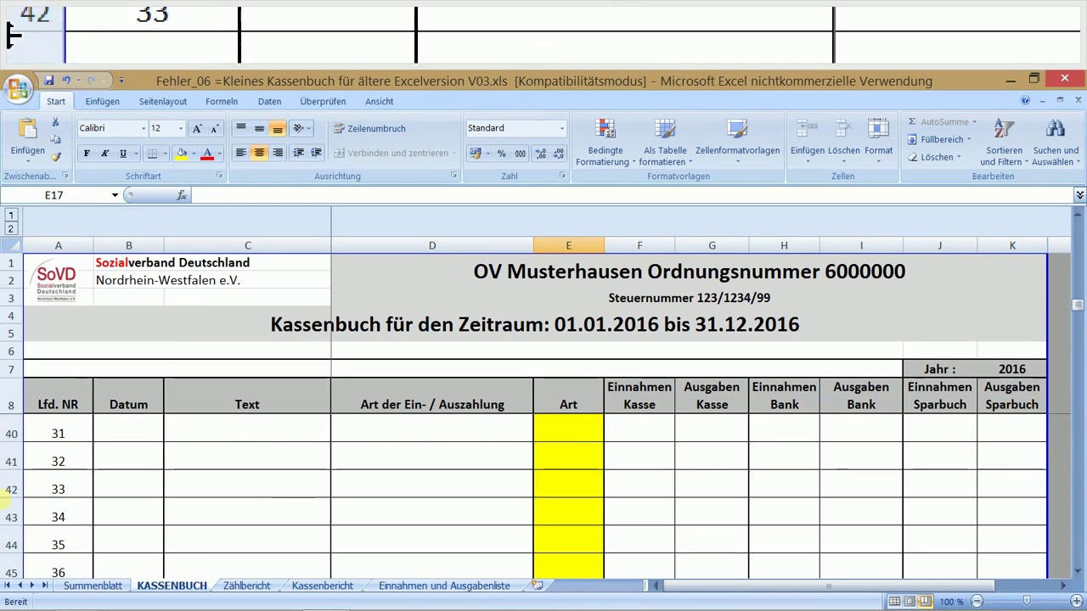
pyautogui.moveTo(19, 500); pyautogui.dragTo(26, 472)
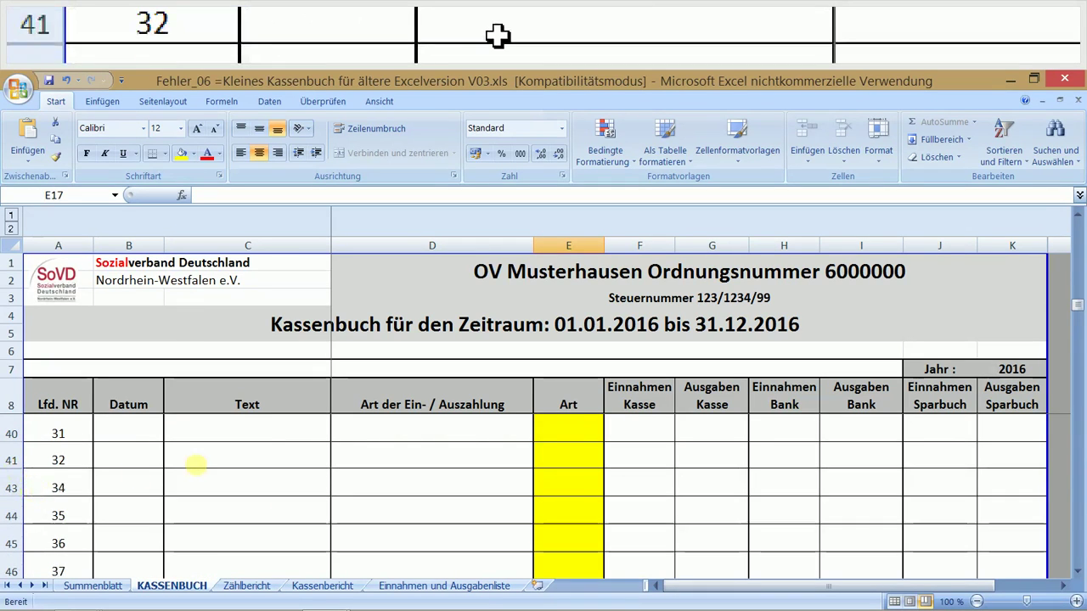
pyautogui.click(194, 463)
pyautogui.scroll(-3, 255, 488)
pyautogui.scroll(1, 286, 492)
pyautogui.scroll(2, 285, 493)
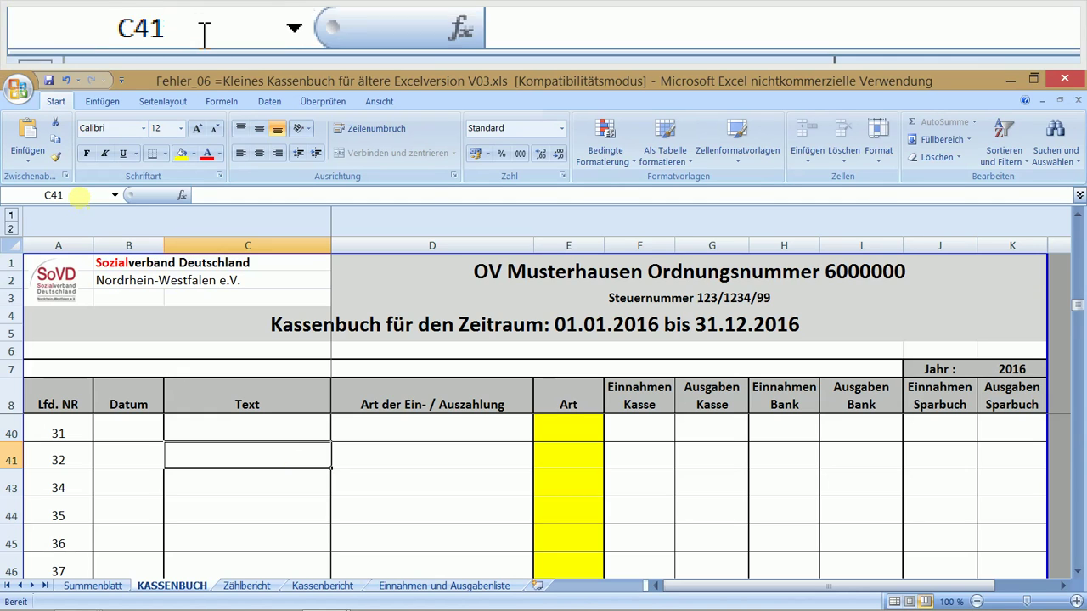
pyautogui.click(257, 491)
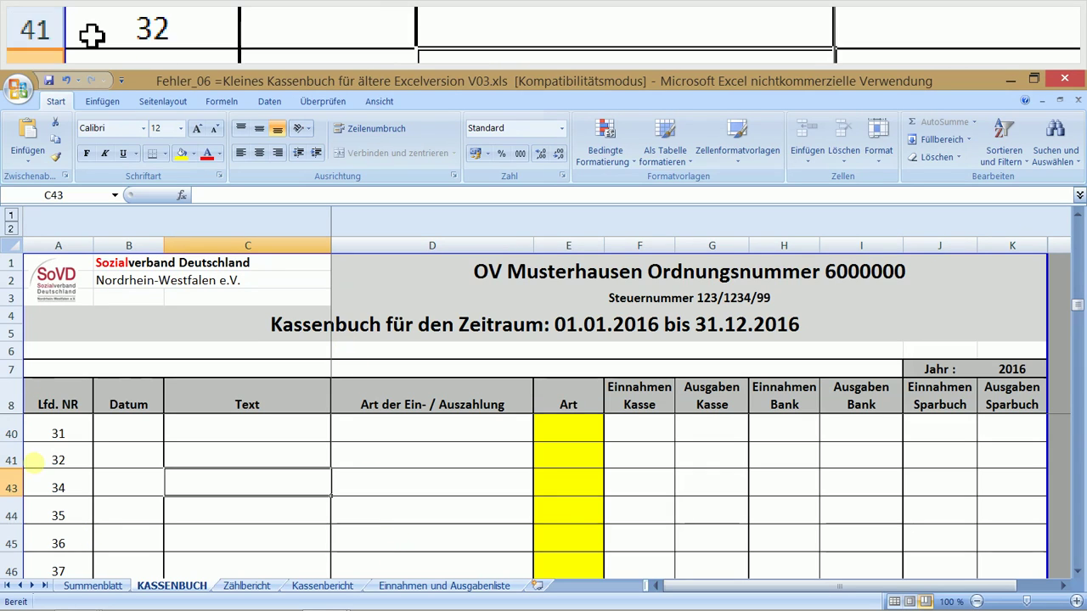
# Select rows 41–43 and choose Einblenden to restore row 42 with entry 33.
pyautogui.click(12, 459)
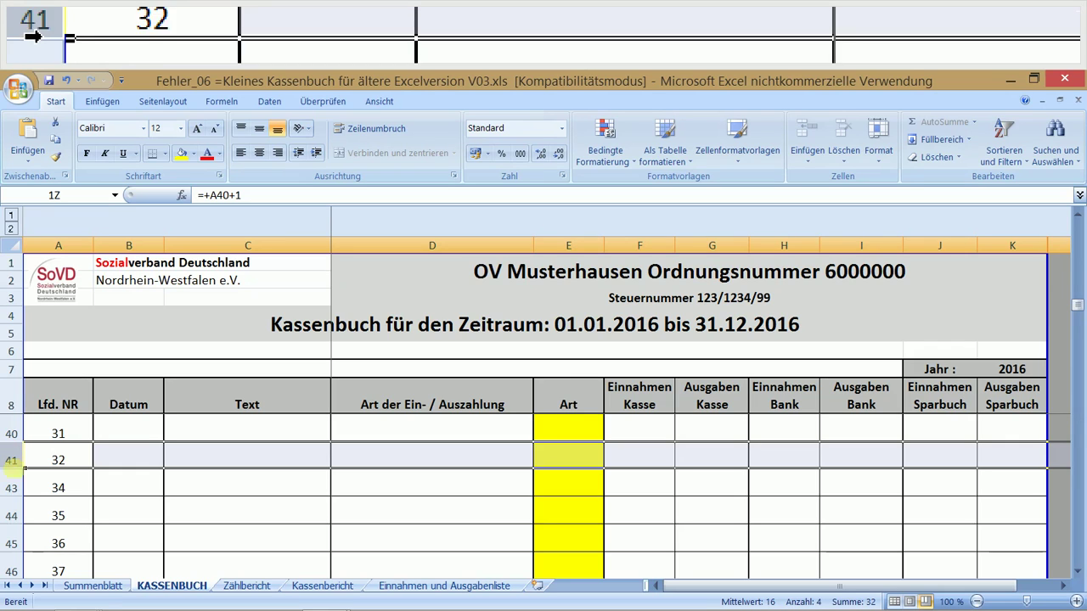
pyautogui.moveTo(24, 468); pyautogui.dragTo(23, 496)
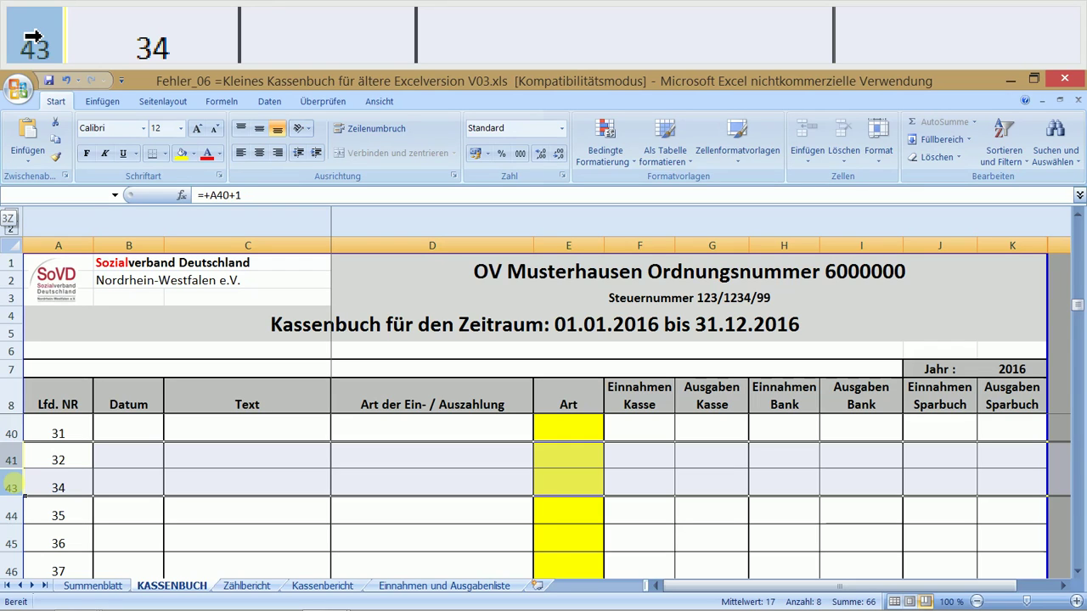
pyautogui.click(75, 457)
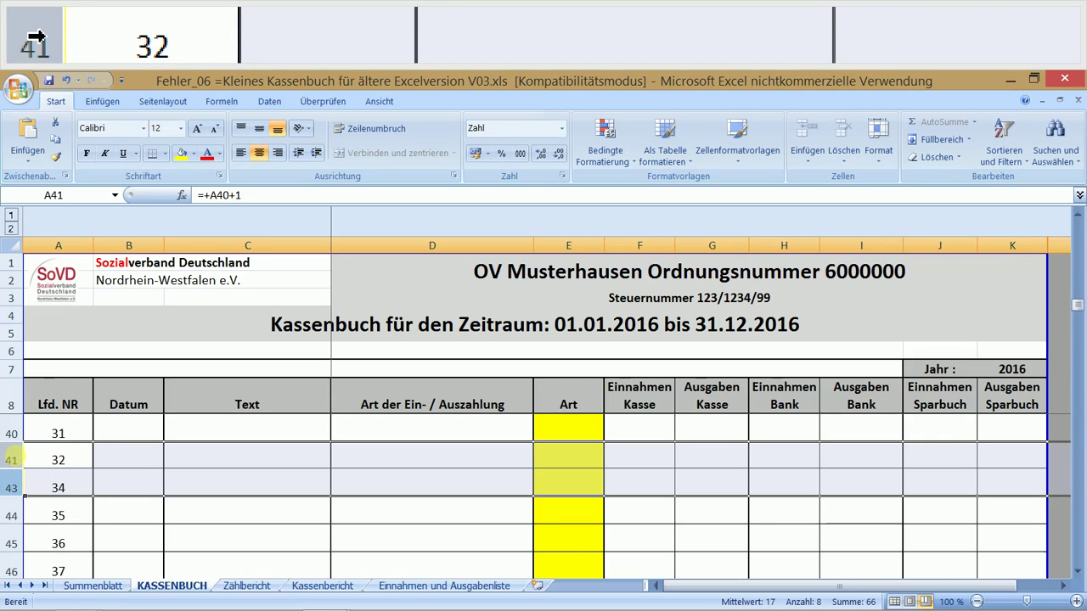
pyautogui.rightClick(13, 459)
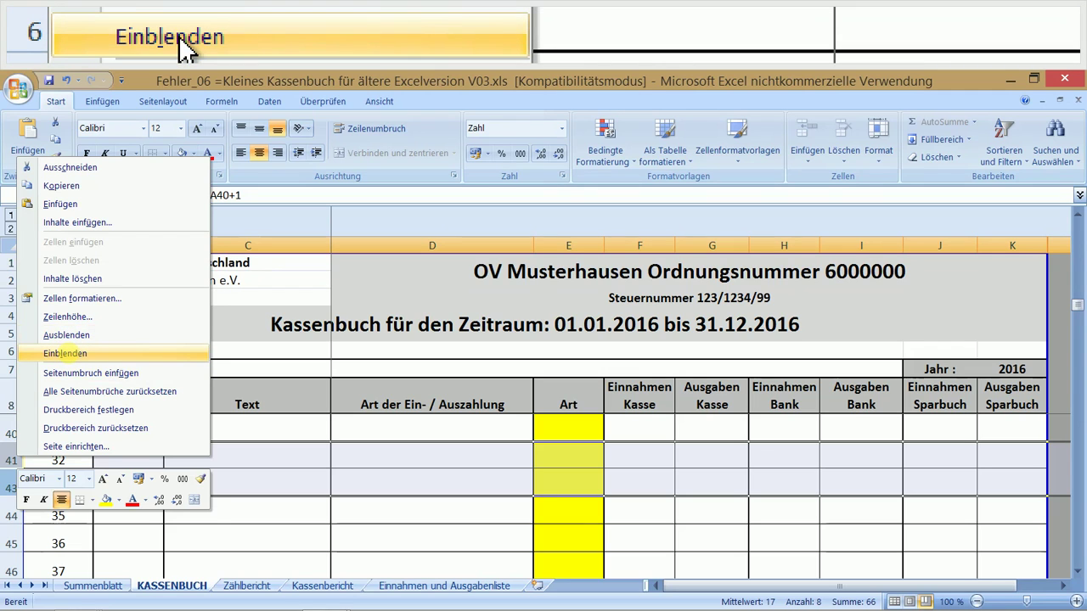
pyautogui.click(65, 353)
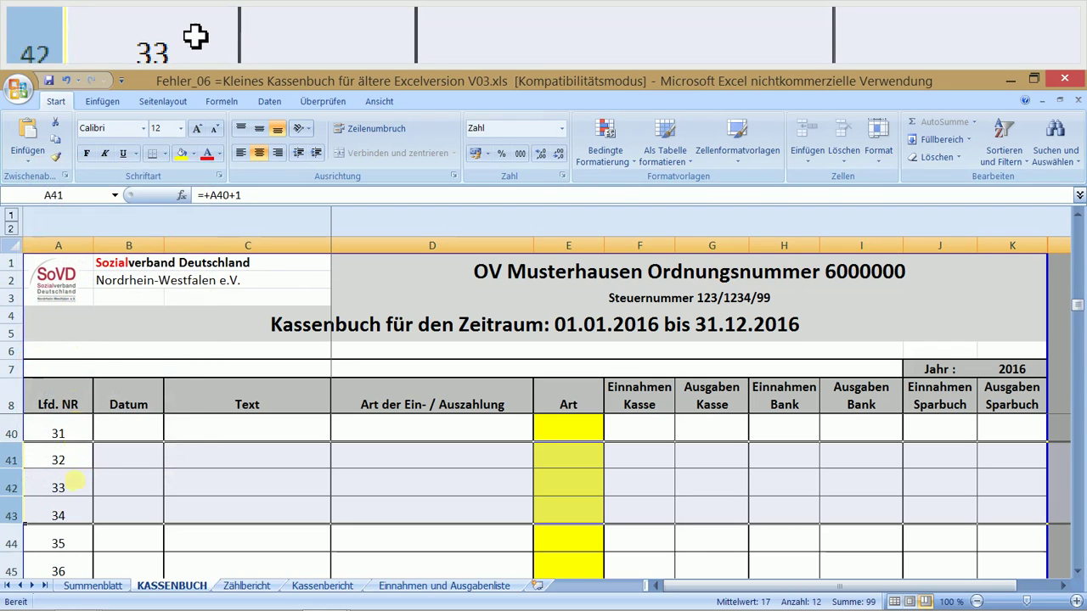
# Check the Zeilenhöhe of rows 41, 42 and 43 without changing them.
pyautogui.click(75, 482)
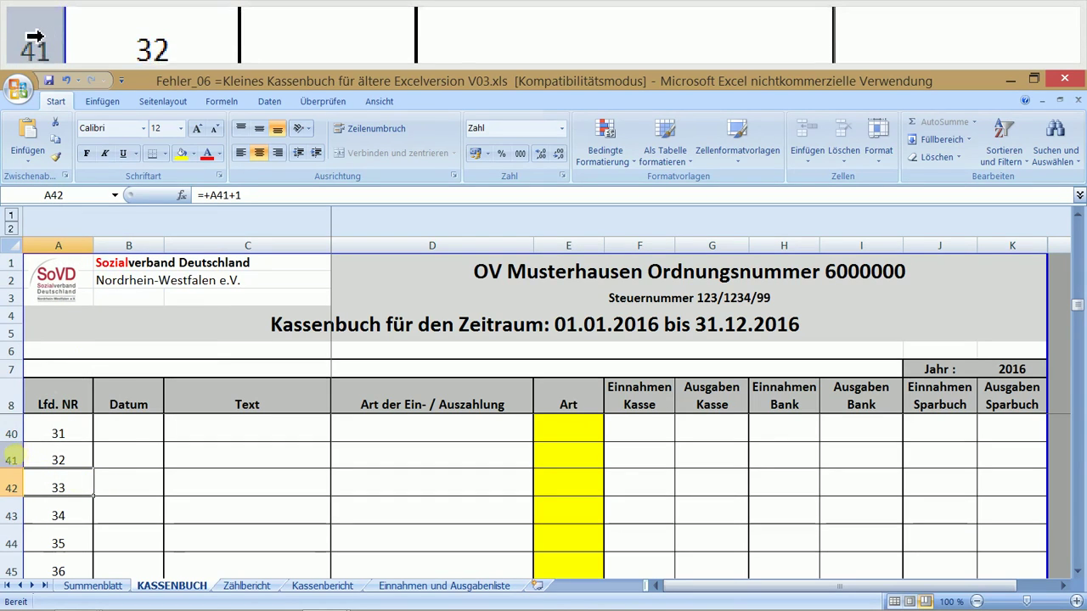
pyautogui.click(12, 460)
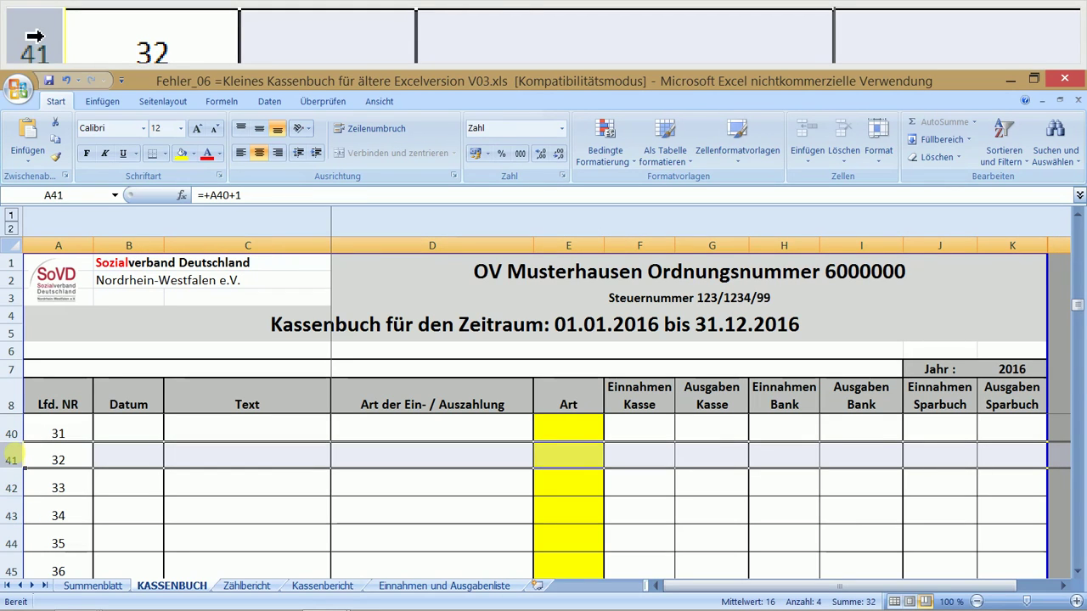
pyautogui.rightClick(12, 460)
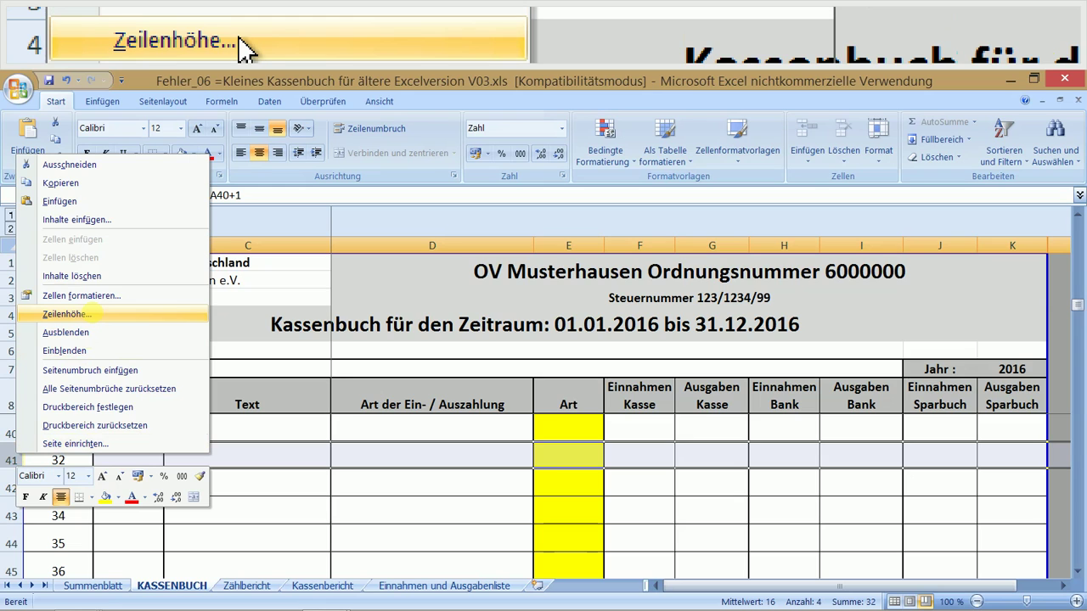
pyautogui.click(92, 315)
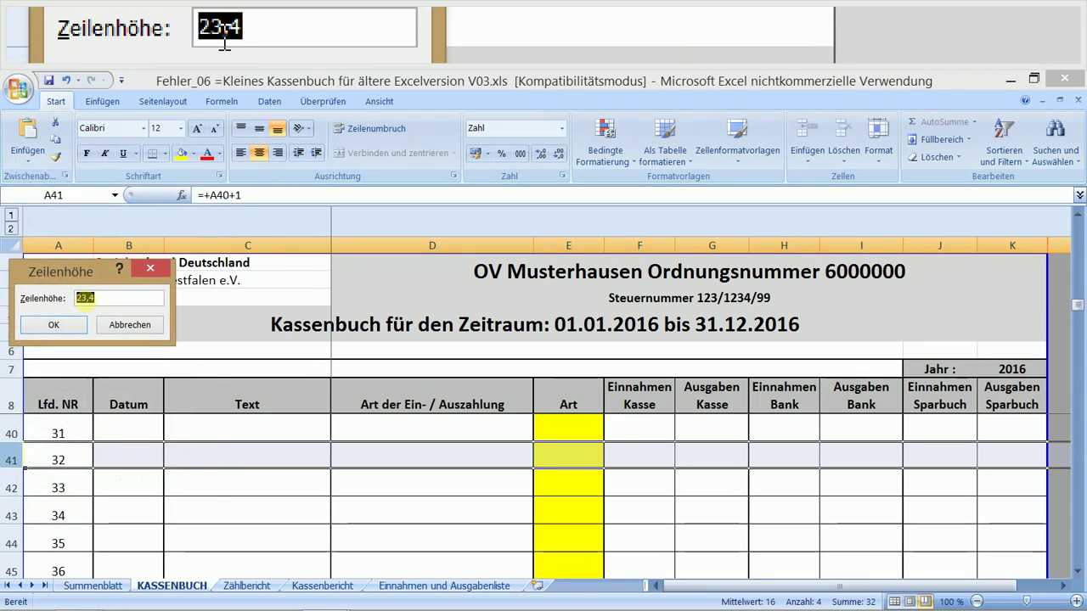
pyautogui.click(130, 325)
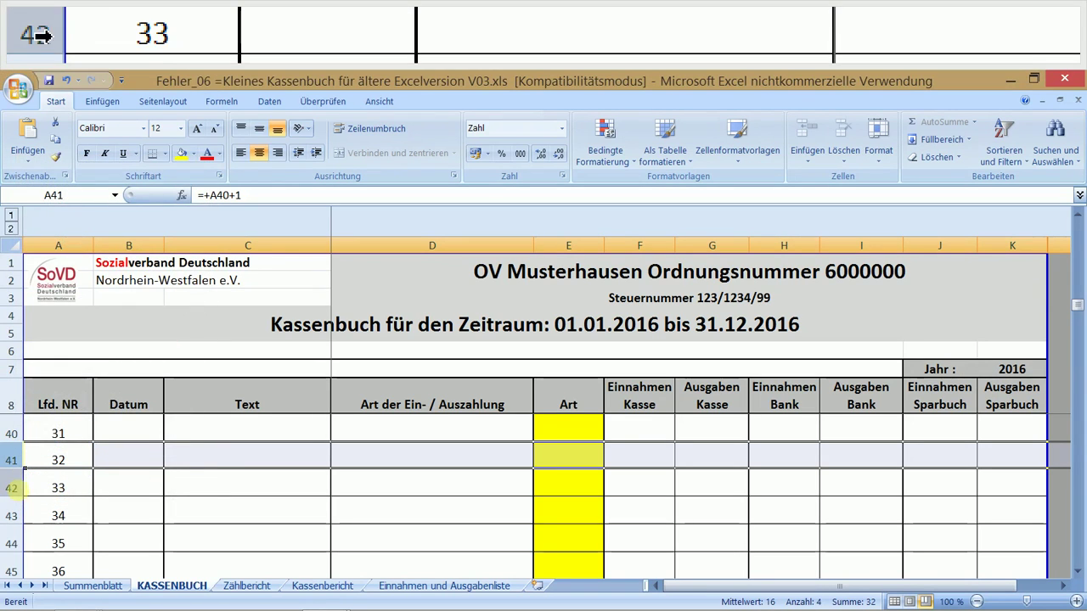
pyautogui.click(17, 480)
pyautogui.rightClick(17, 479)
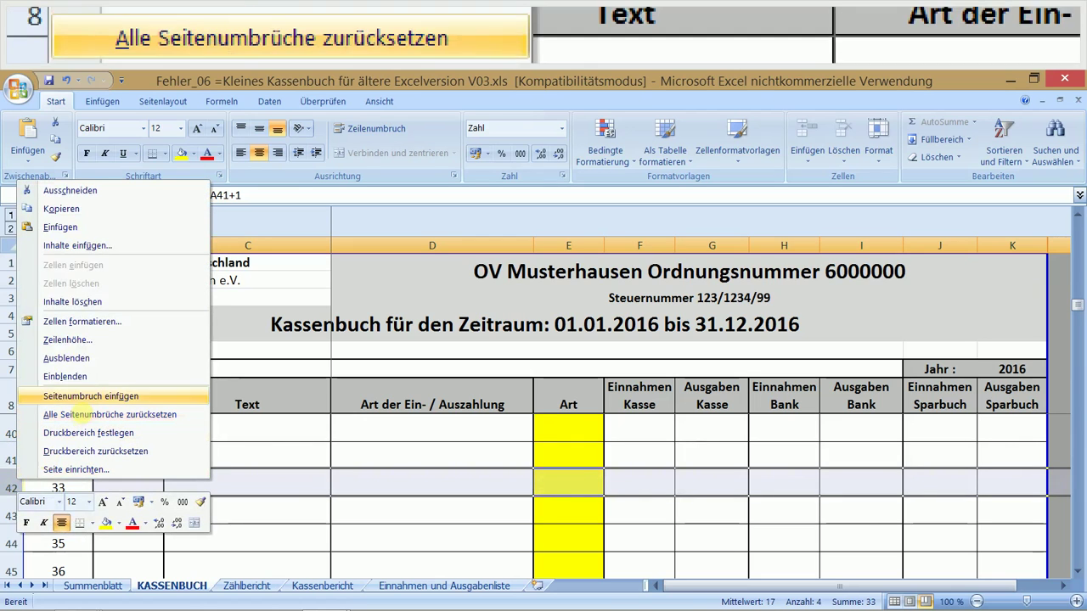
pyautogui.click(94, 341)
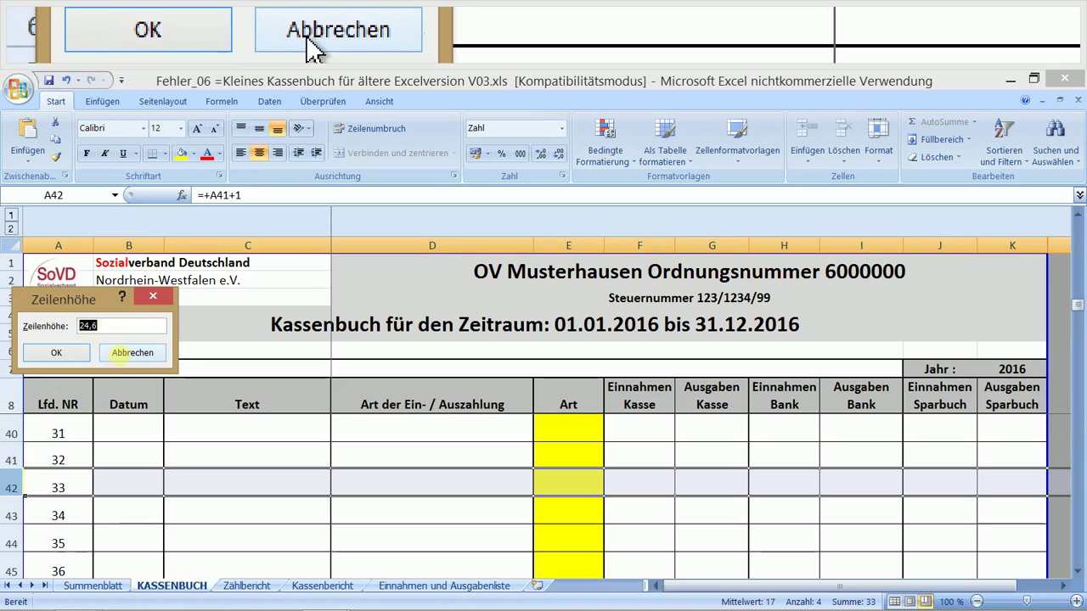
pyautogui.click(121, 355)
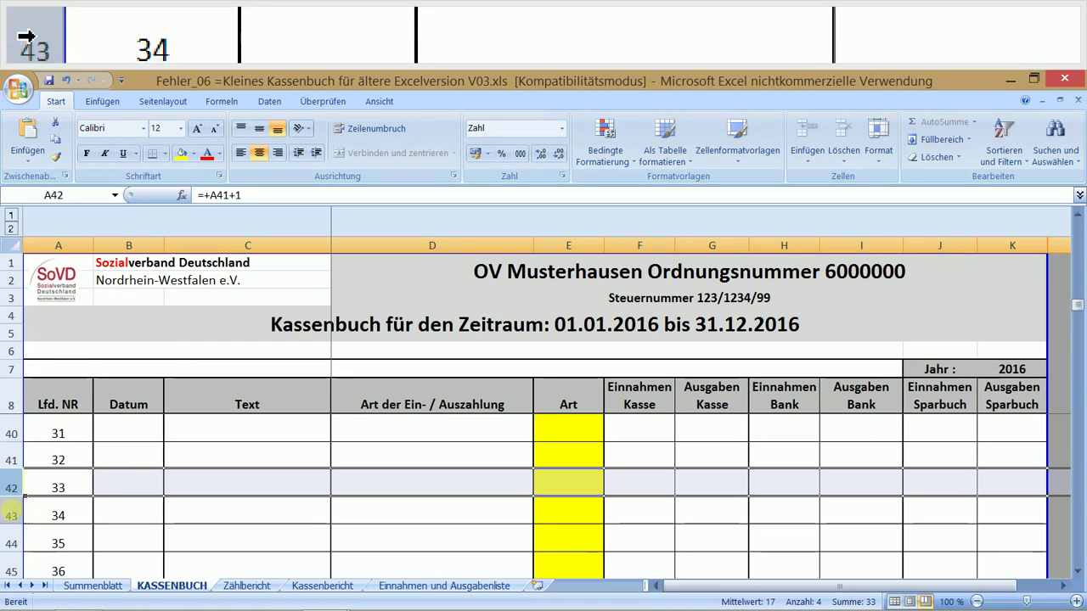
pyautogui.click(17, 509)
pyautogui.rightClick(17, 514)
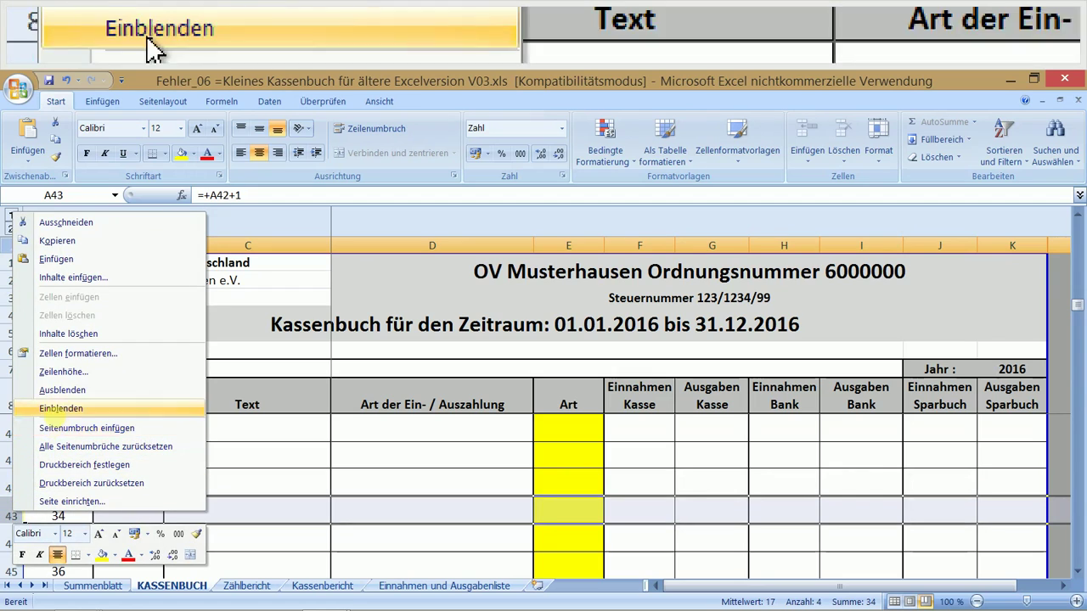
pyautogui.click(66, 372)
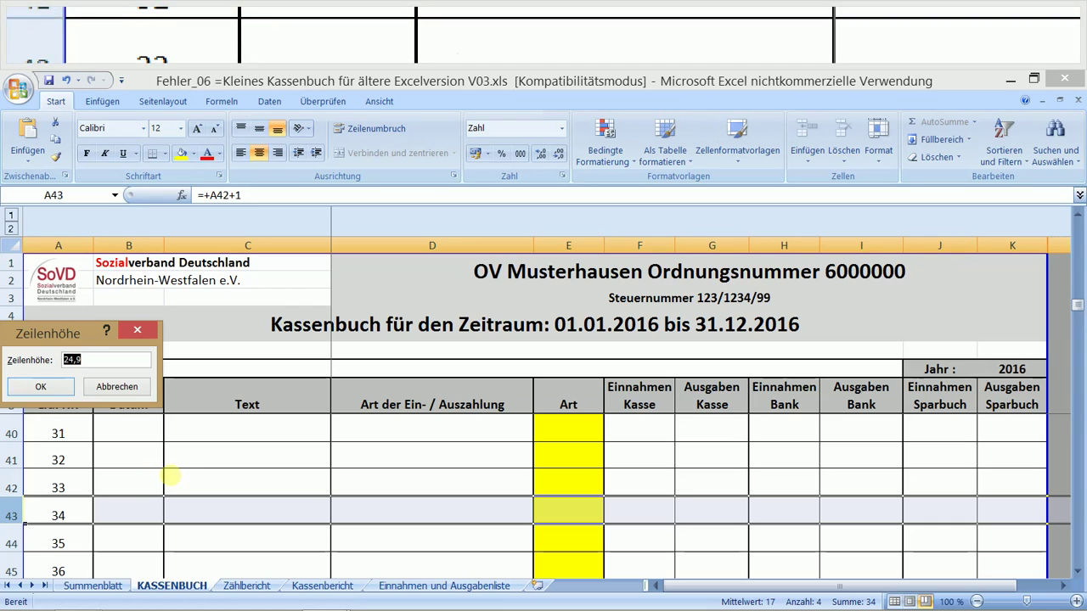
pyautogui.click(116, 387)
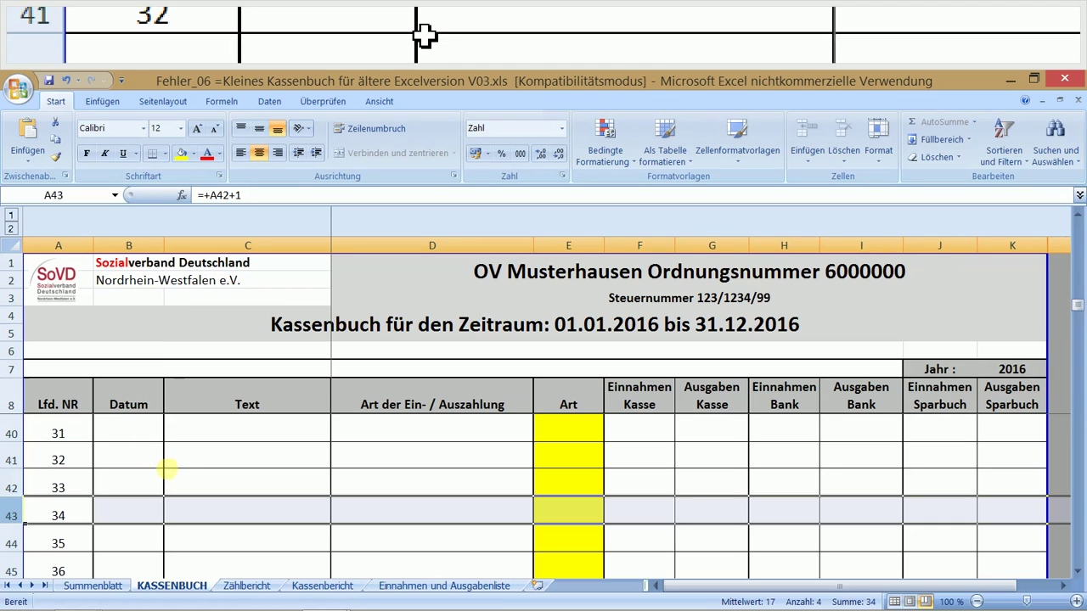
# Copy row 40's 24,9 height value from the Zeilenhöhe dialog, then cancel it.
pyautogui.scroll(1, 167, 469)
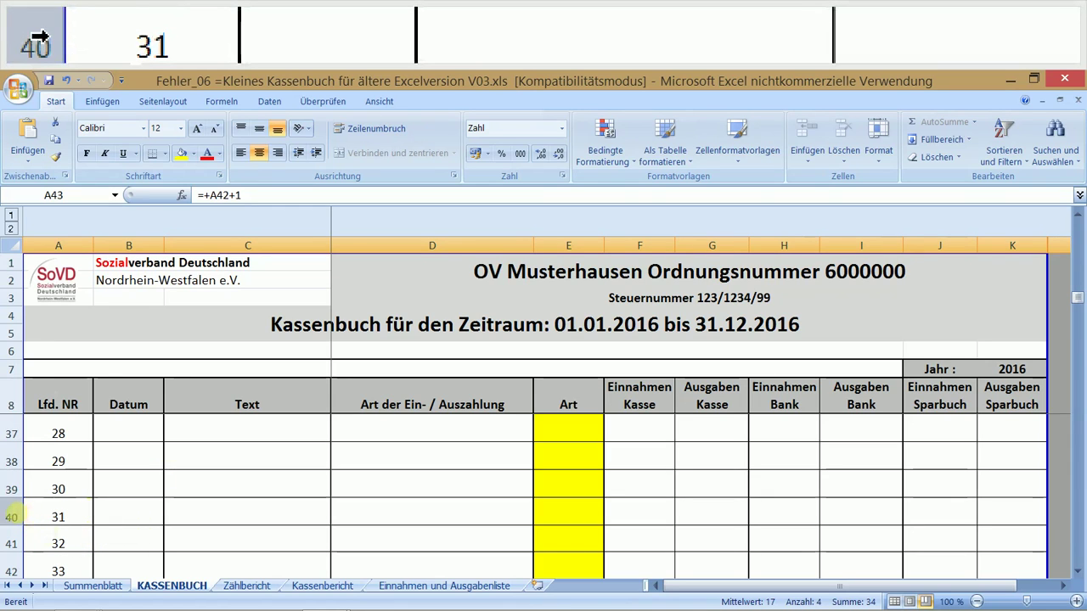
pyautogui.click(12, 515)
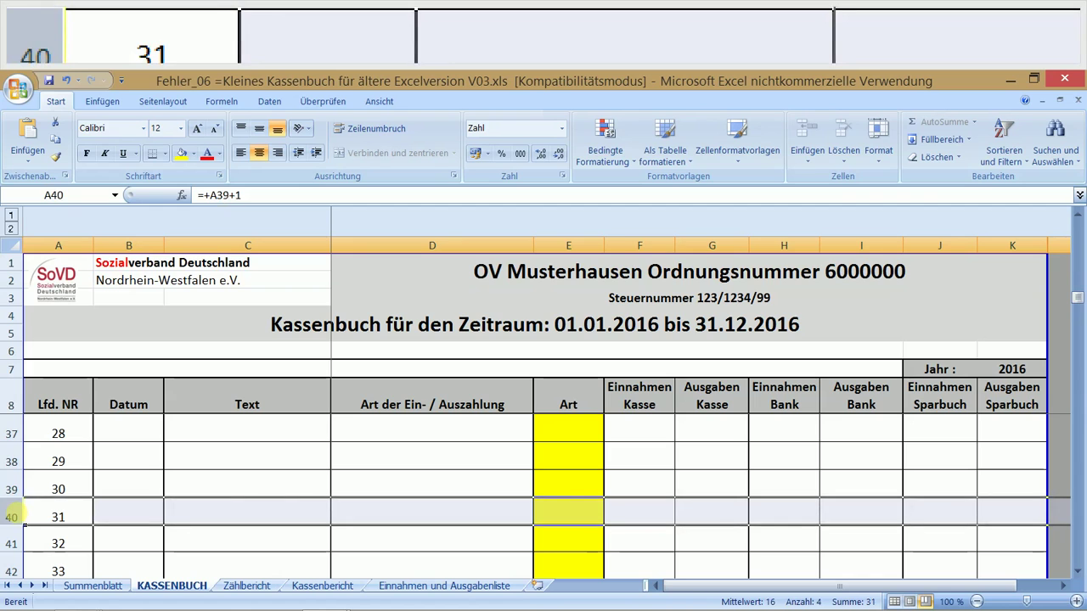
pyautogui.rightClick(12, 515)
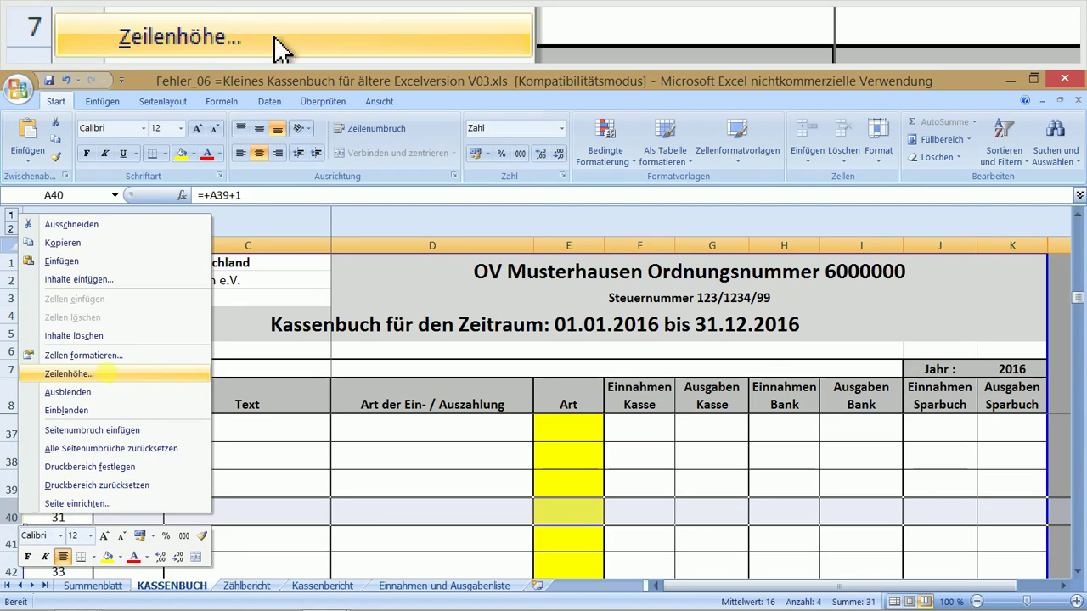
pyautogui.click(111, 372)
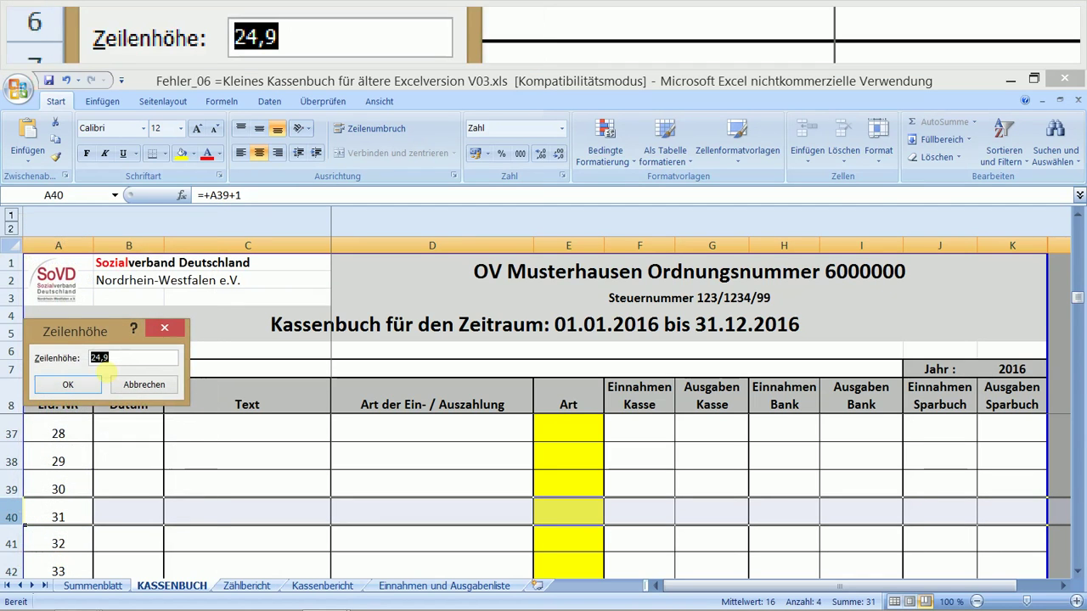
pyautogui.rightClick(100, 360)
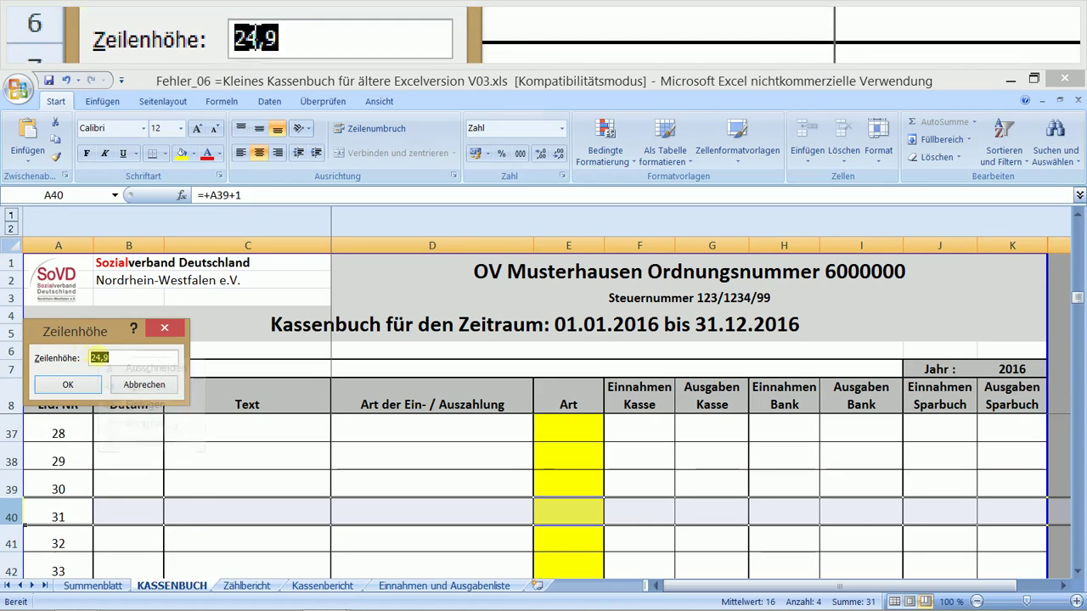
pyautogui.click(120, 388)
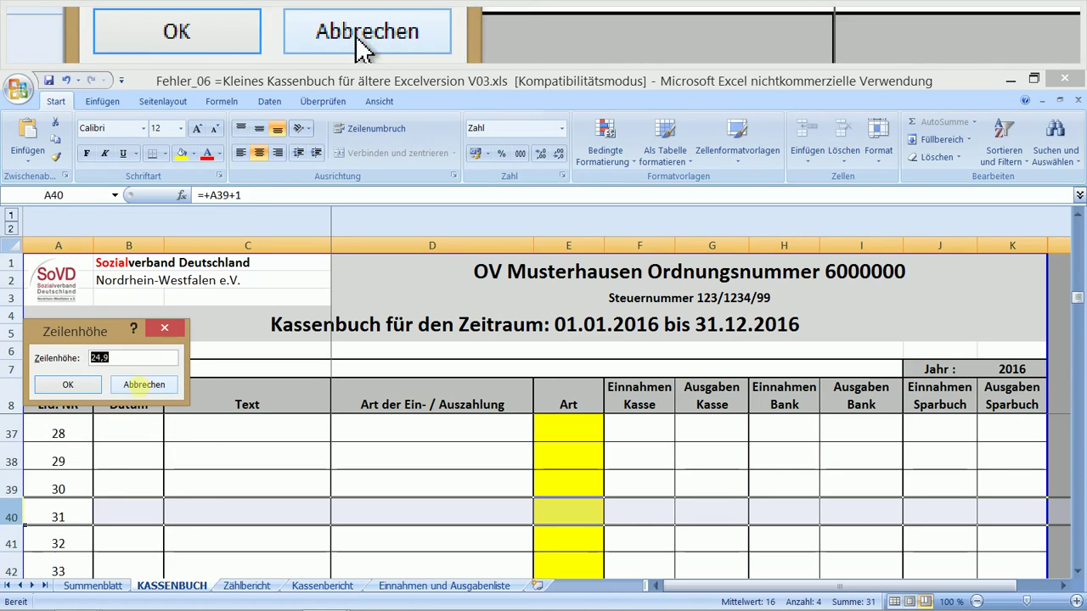
pyautogui.click(144, 384)
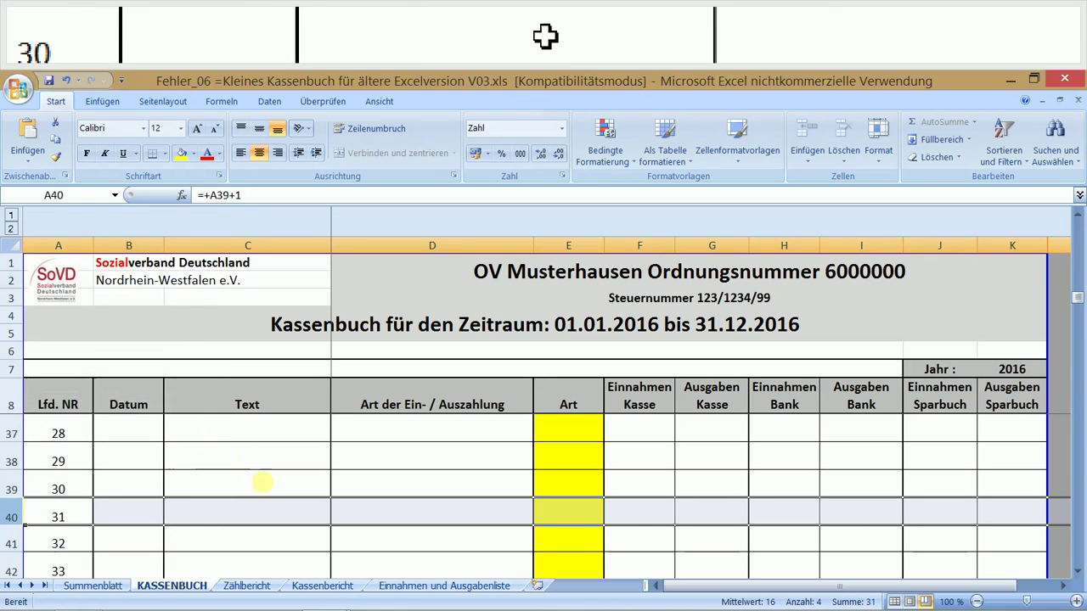
pyautogui.scroll(-1, 280, 460)
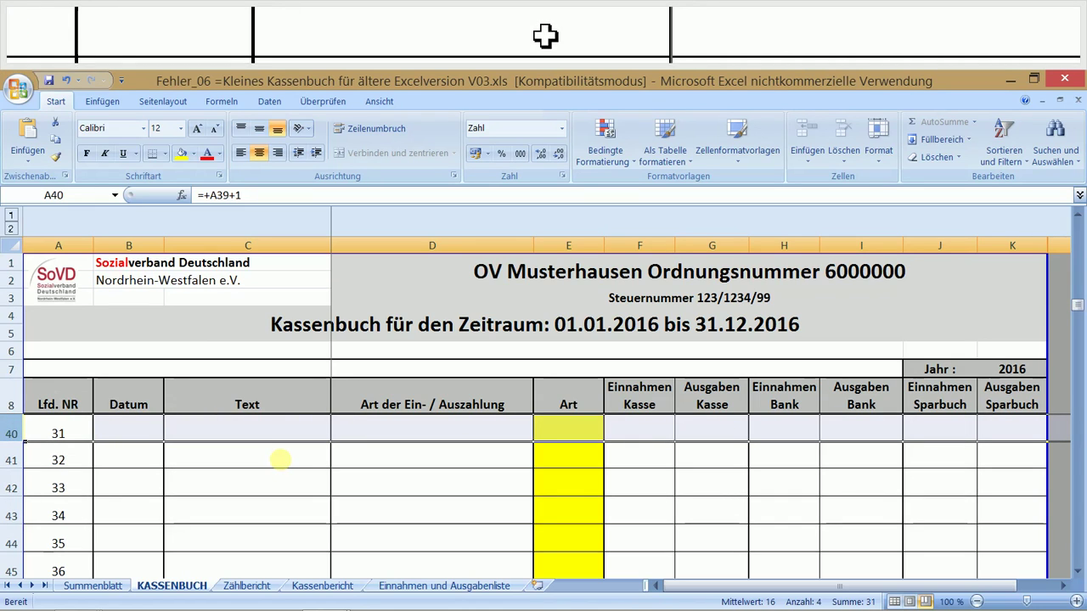
# Give KASSENBUCH rows 40–43 (entries 31–34) a uniform row height of 24,9.
pyautogui.click(14, 432)
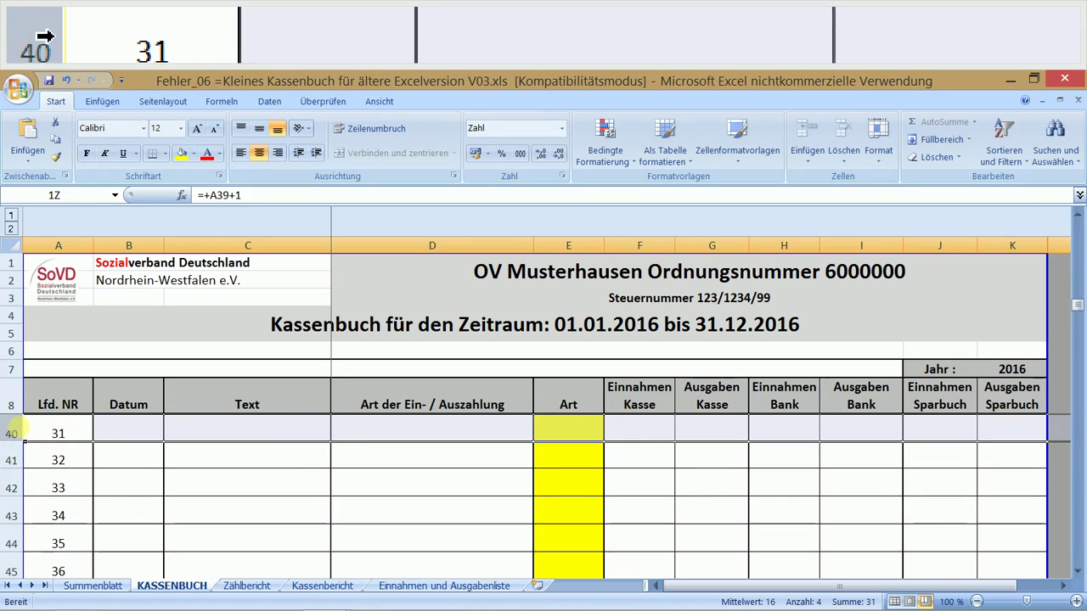
pyautogui.moveTo(14, 431); pyautogui.dragTo(14, 507)
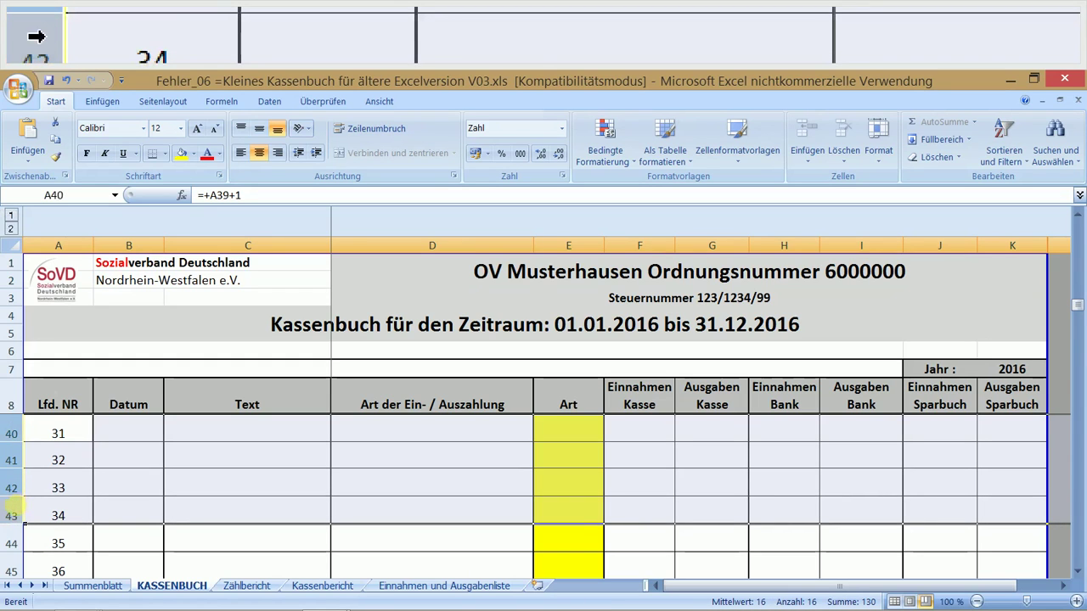
pyautogui.rightClick(14, 508)
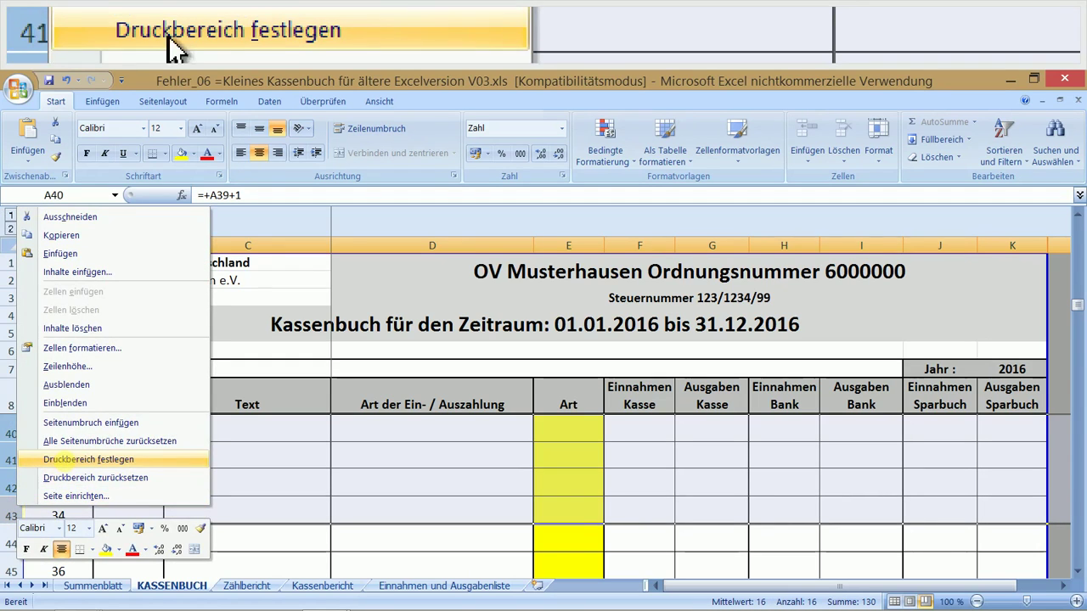
pyautogui.click(85, 366)
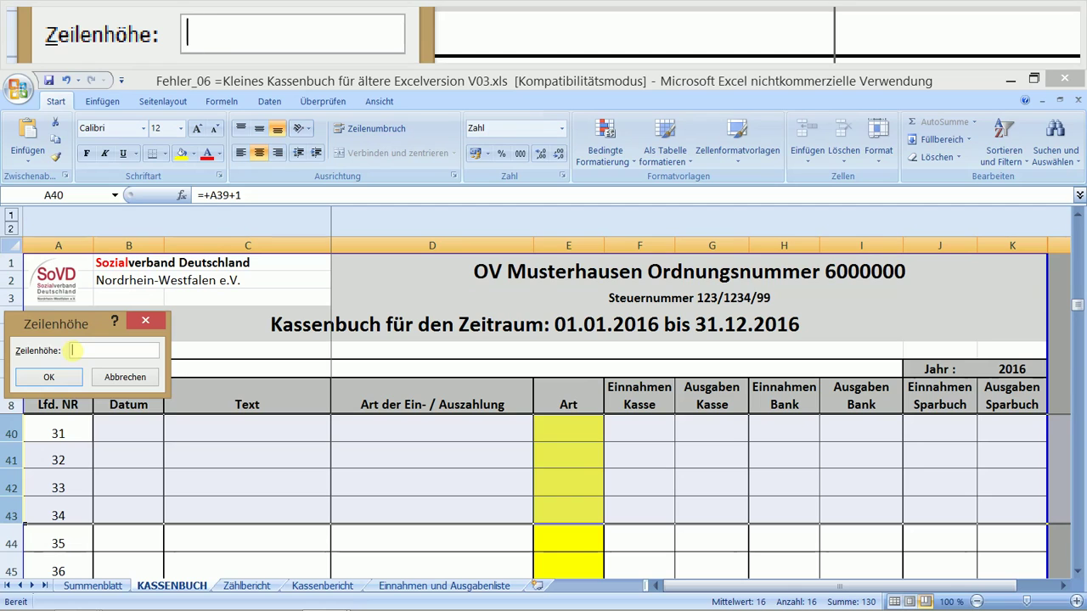
pyautogui.rightClick(74, 350)
pyautogui.click(101, 396)
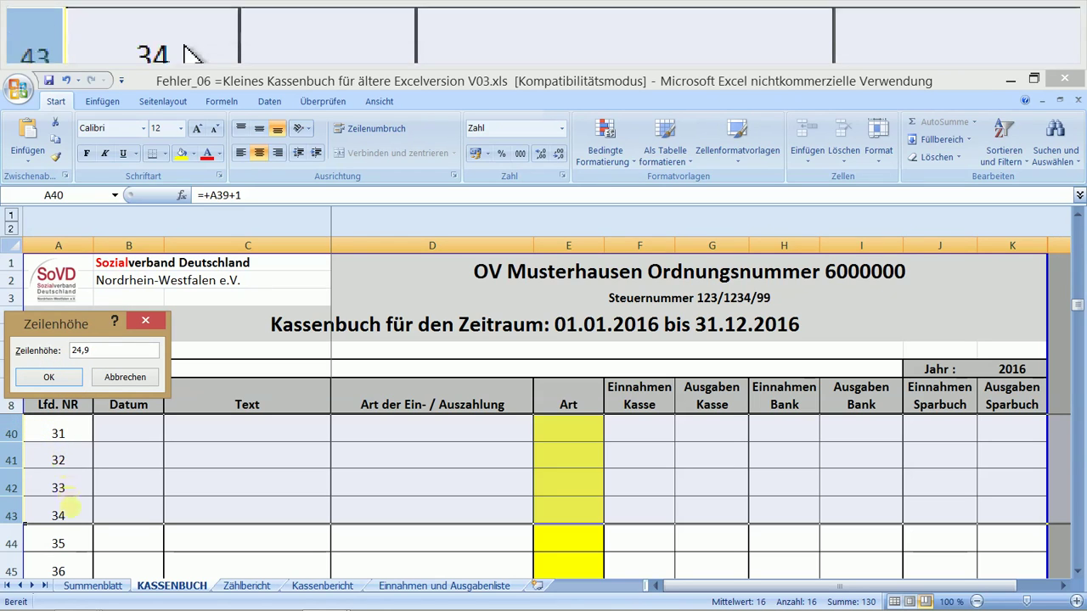
pyautogui.click(49, 377)
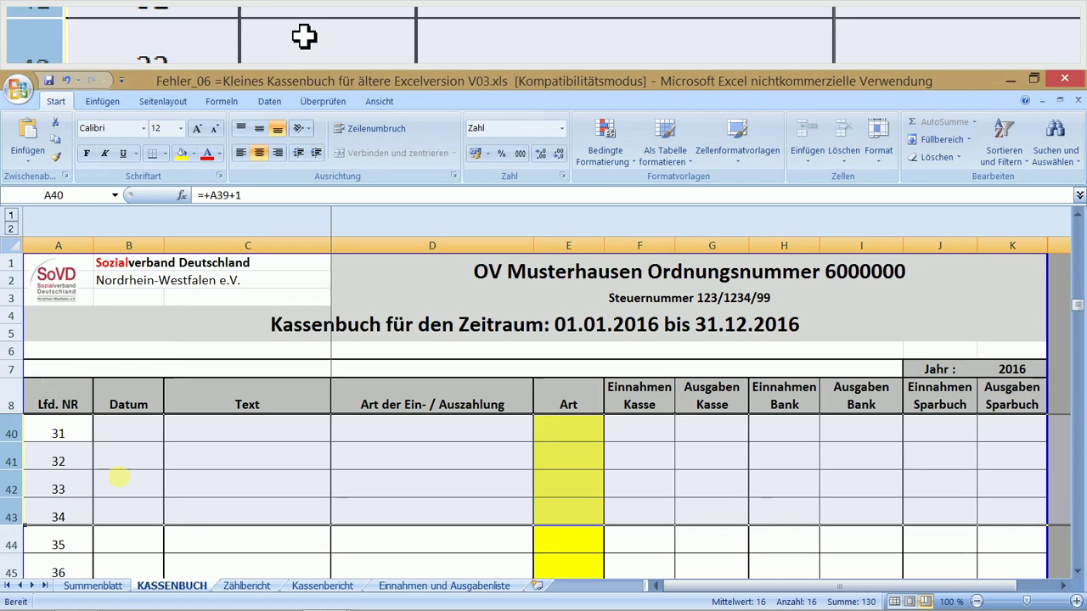
pyautogui.scroll(1, 173, 463)
pyautogui.scroll(1, 173, 463)
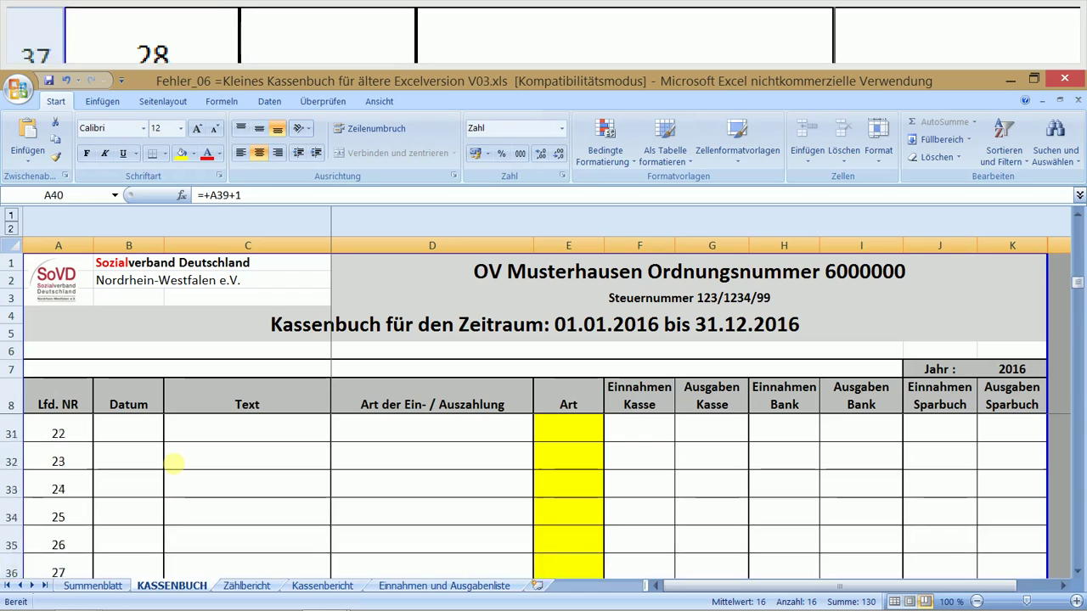
pyautogui.scroll(-2, 174, 463)
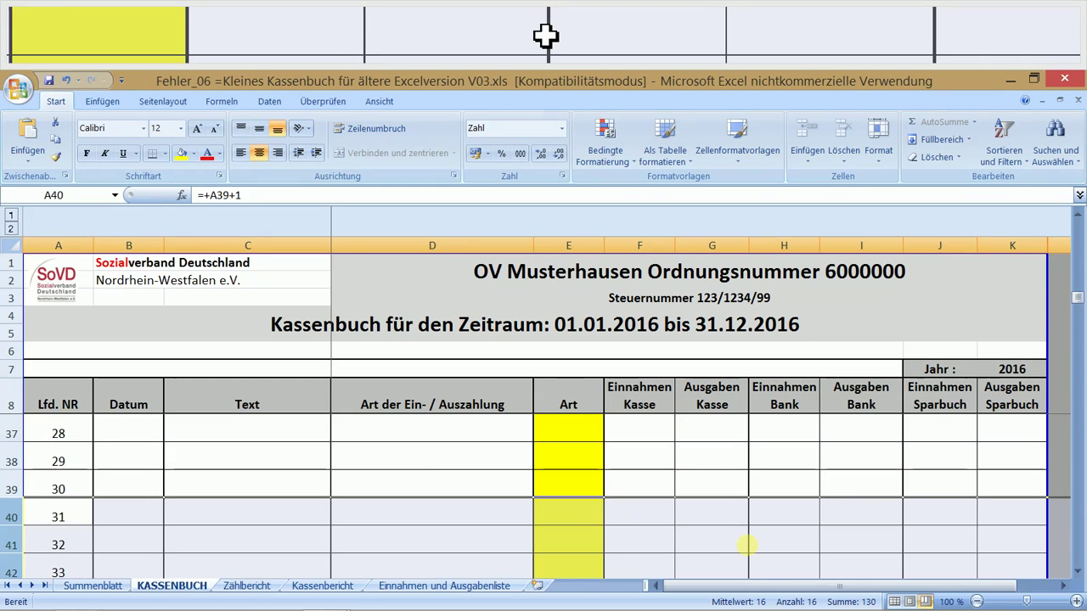
pyautogui.scroll(1, 745, 546)
pyautogui.scroll(-1, 746, 546)
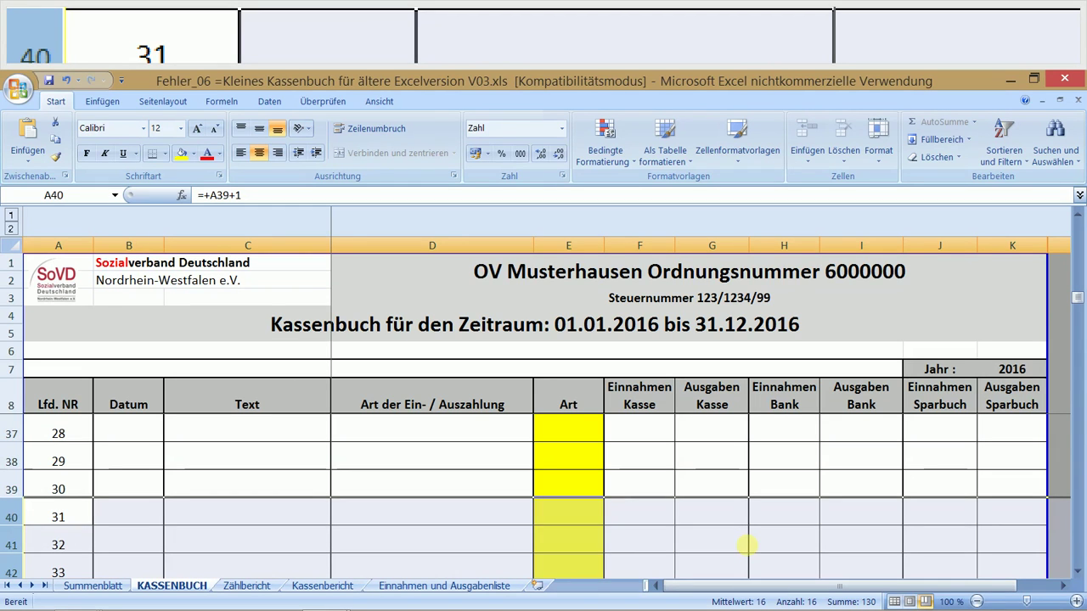
pyautogui.keyDown('ctrl'); pyautogui.scroll(-3, 746, 546); pyautogui.keyUp('ctrl')
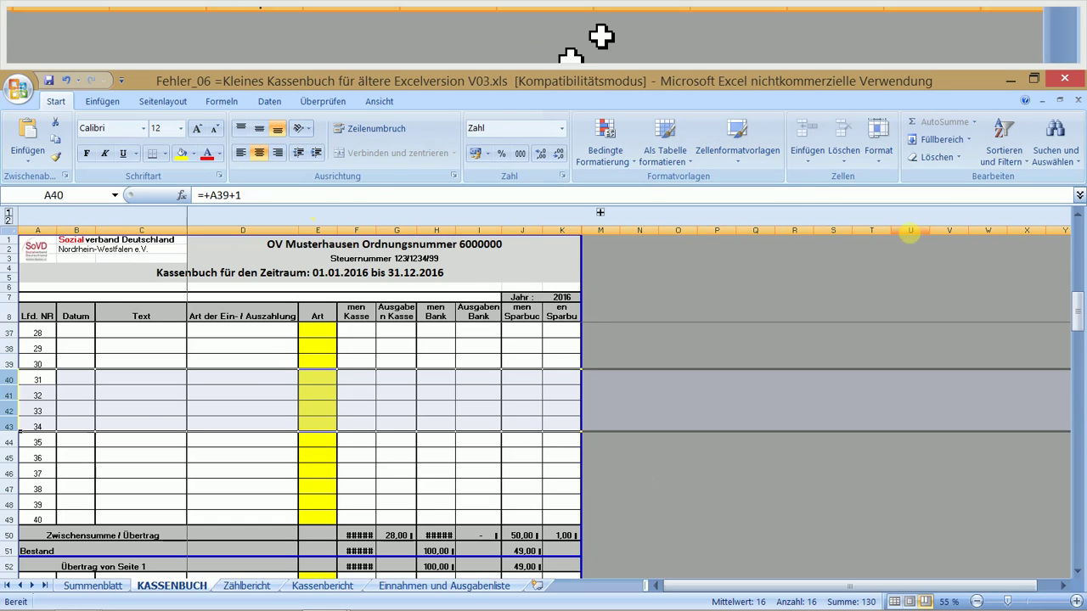
pyautogui.moveTo(1077, 316); pyautogui.dragTo(1077, 313)
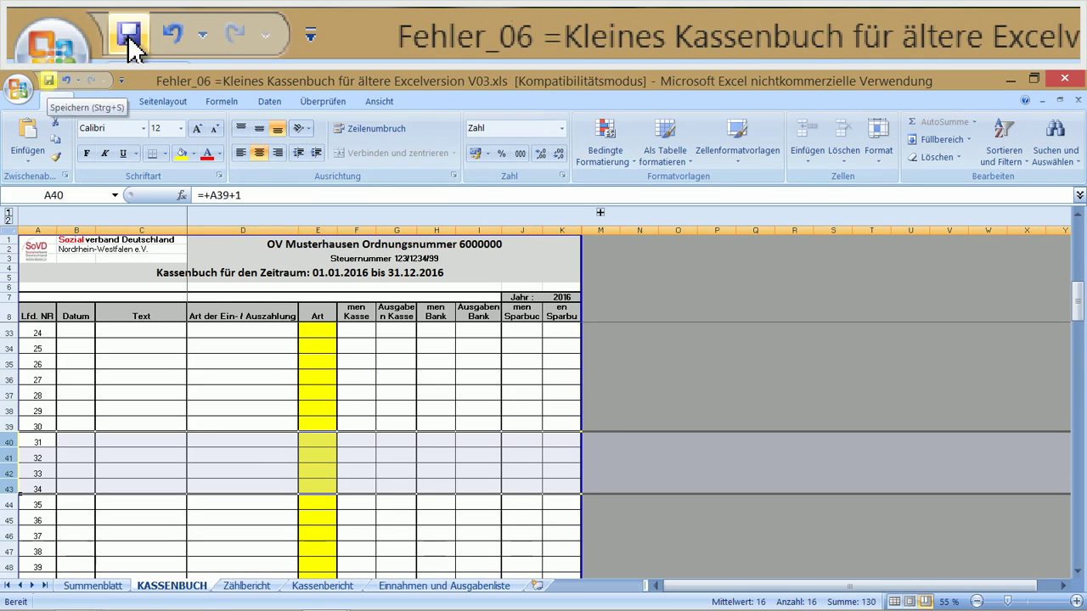
# Save Fehler_06 in its older .xls format, accepting the compatibility check.
pyautogui.click(48, 80)
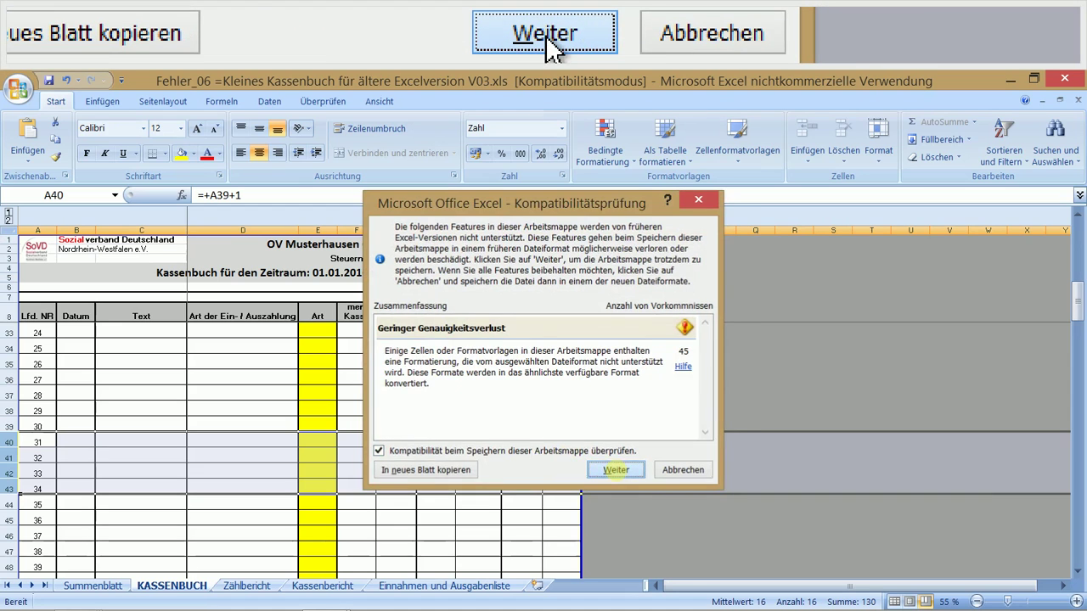
pyautogui.click(615, 469)
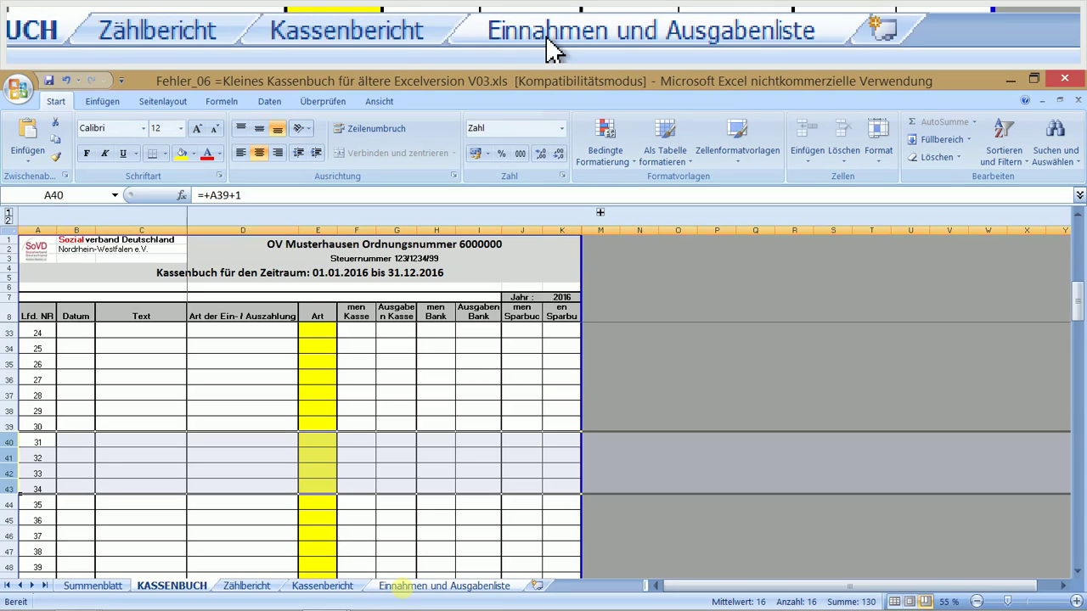
# On Einnahmen und Ausgabenliste, select columns C to E and unhide column D (numbers 1–4).
pyautogui.click(401, 587)
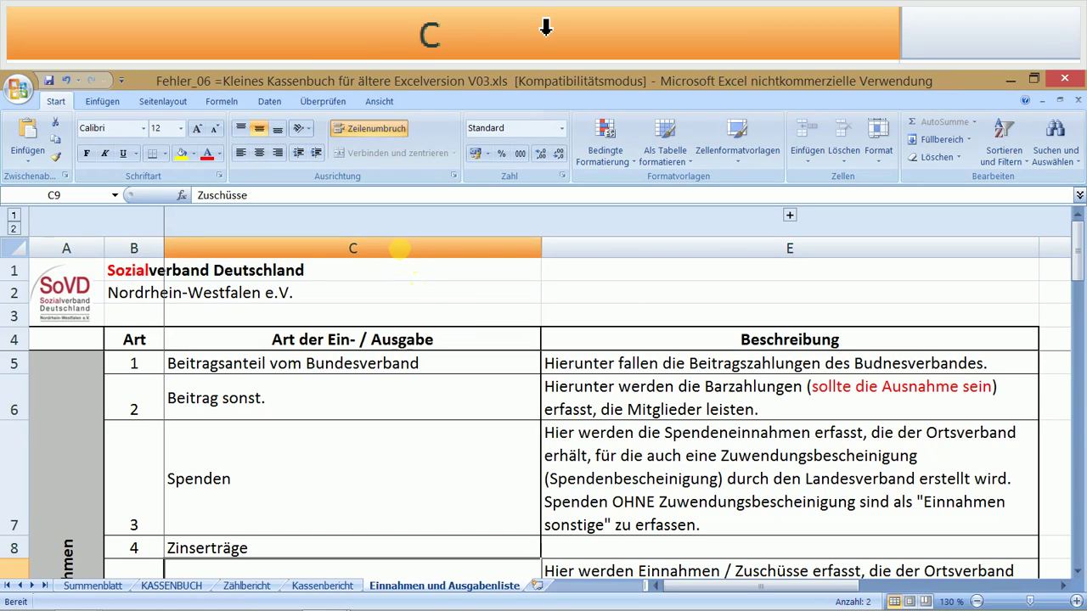
pyautogui.moveTo(399, 248); pyautogui.dragTo(592, 240)
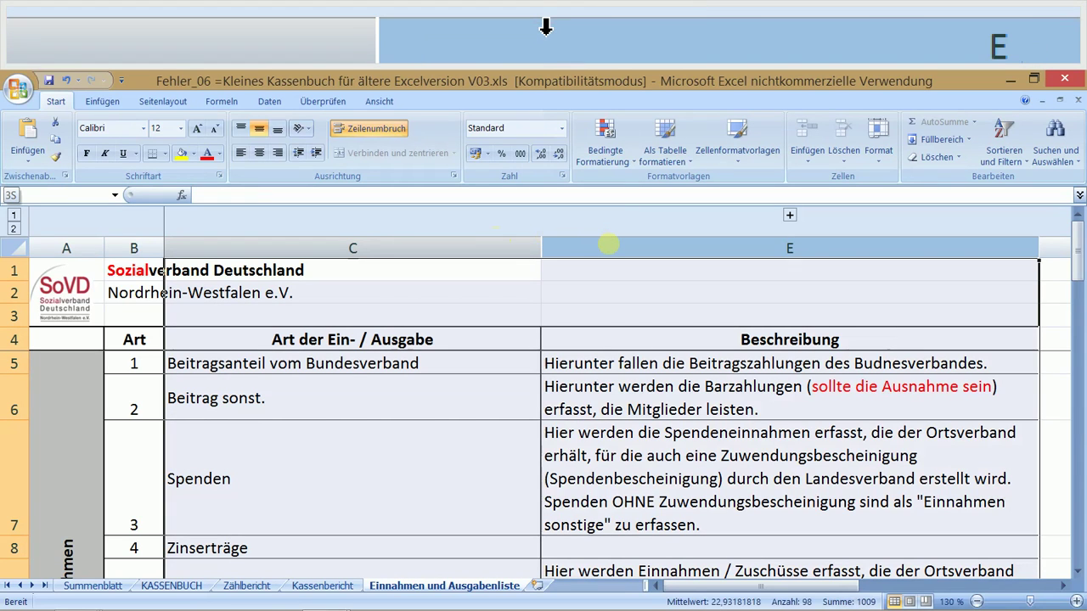
pyautogui.moveTo(609, 245); pyautogui.dragTo(468, 248)
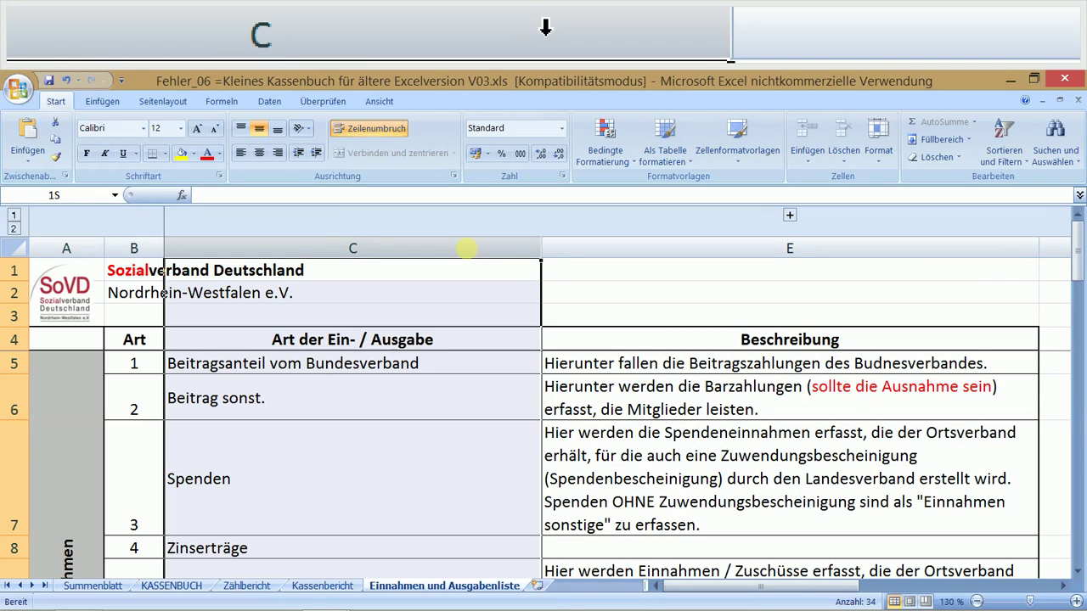
pyautogui.moveTo(468, 248); pyautogui.dragTo(567, 243)
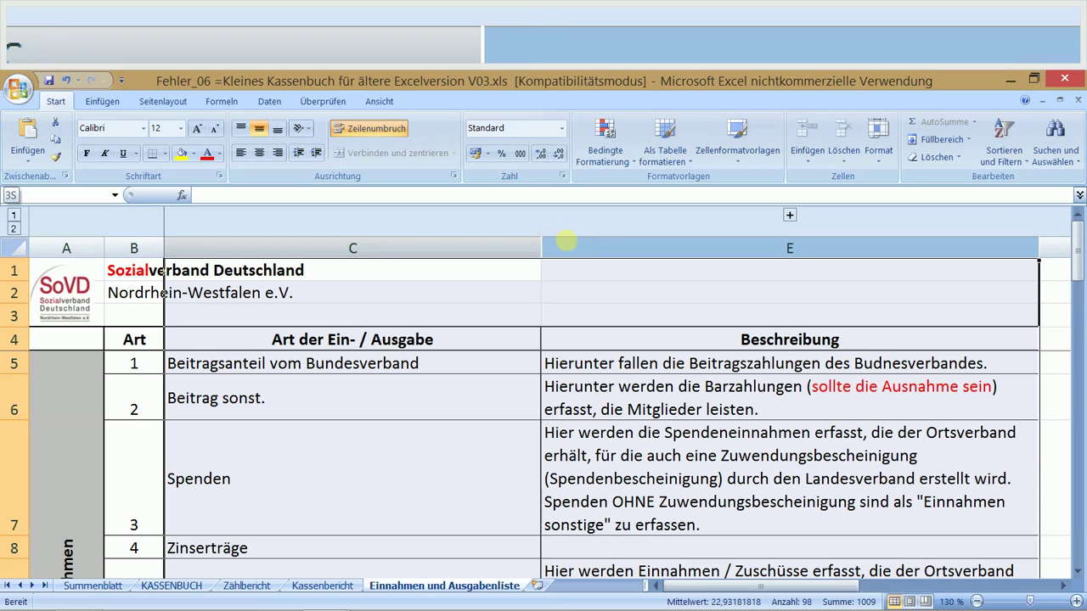
pyautogui.moveTo(567, 243); pyautogui.dragTo(575, 246)
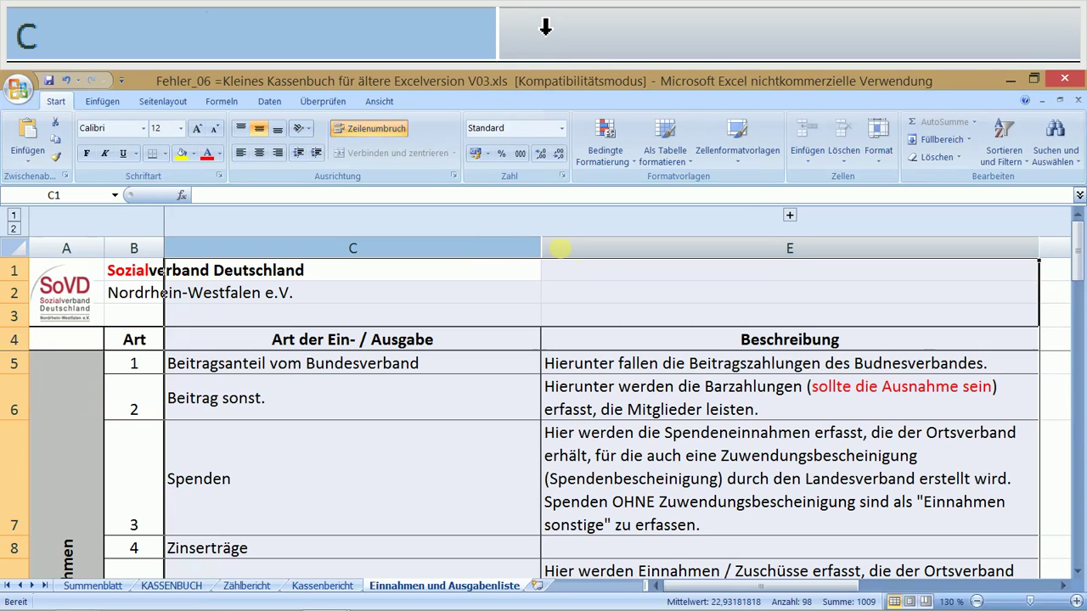
pyautogui.rightClick(560, 248)
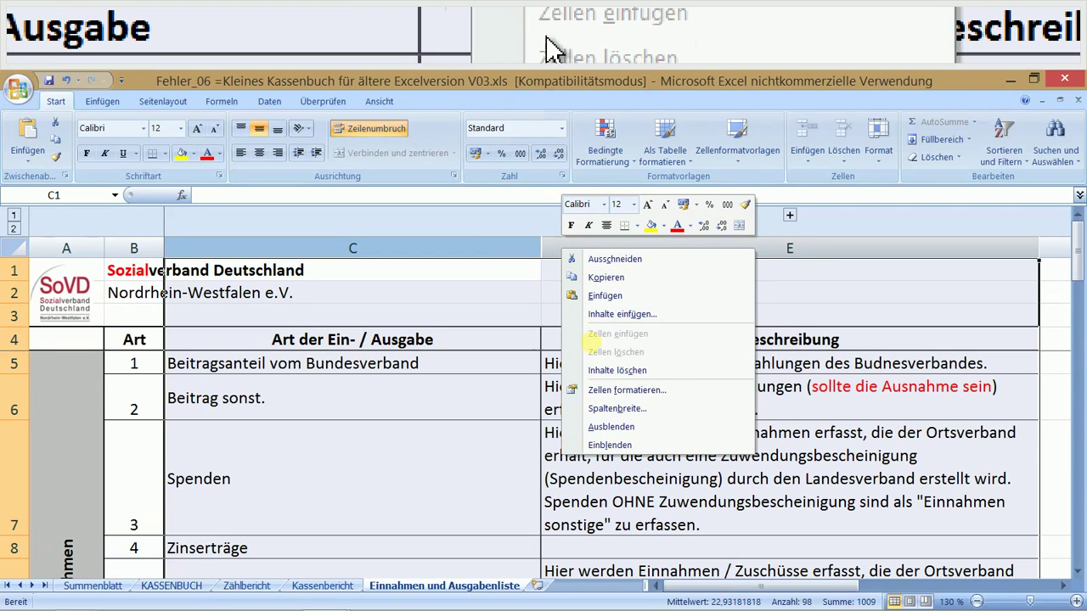
pyautogui.click(610, 445)
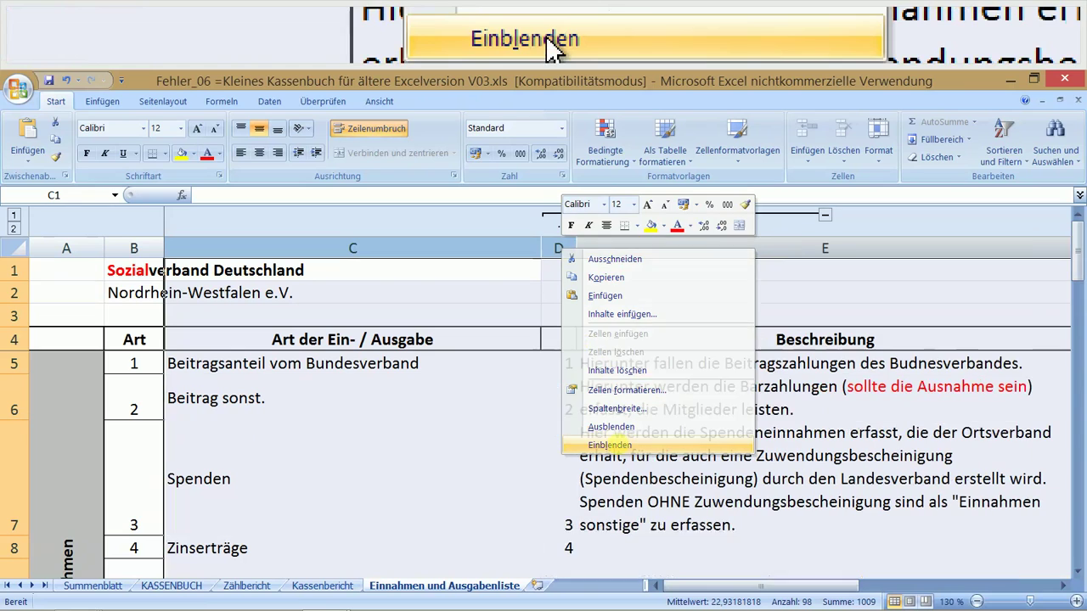
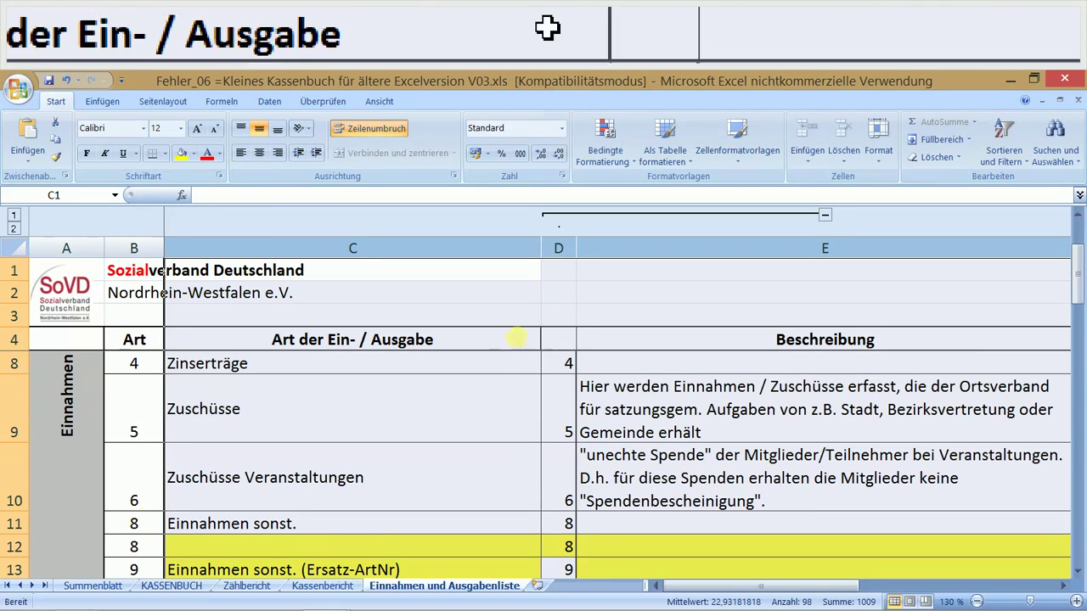
# Hide formula helper column D on the Einnahmen und Ausgabenliste sheet, leaving E1 selected.
pyautogui.click(558, 365)
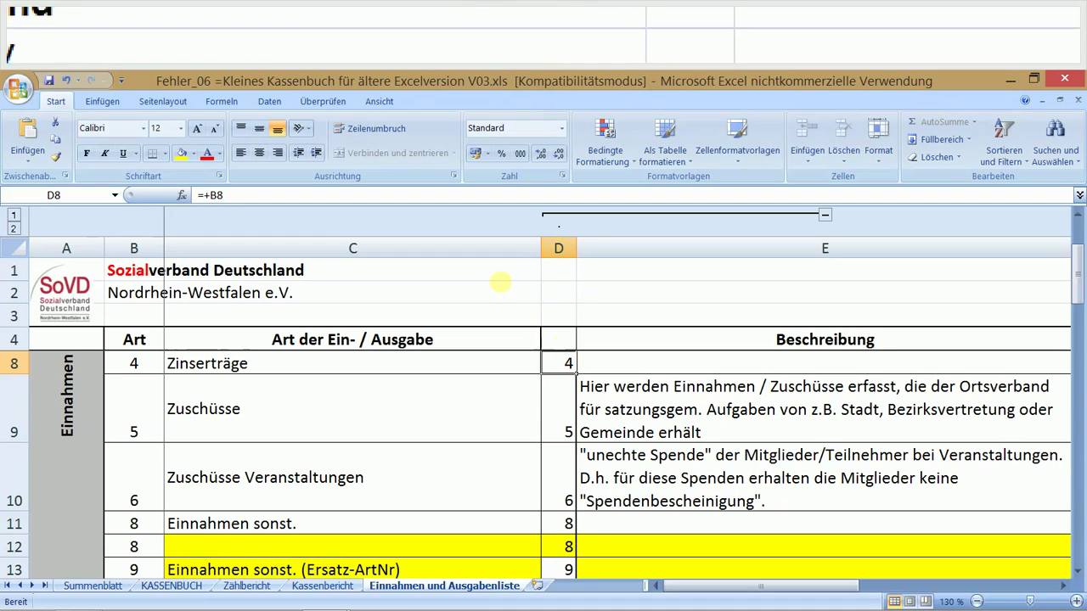
pyautogui.click(485, 245)
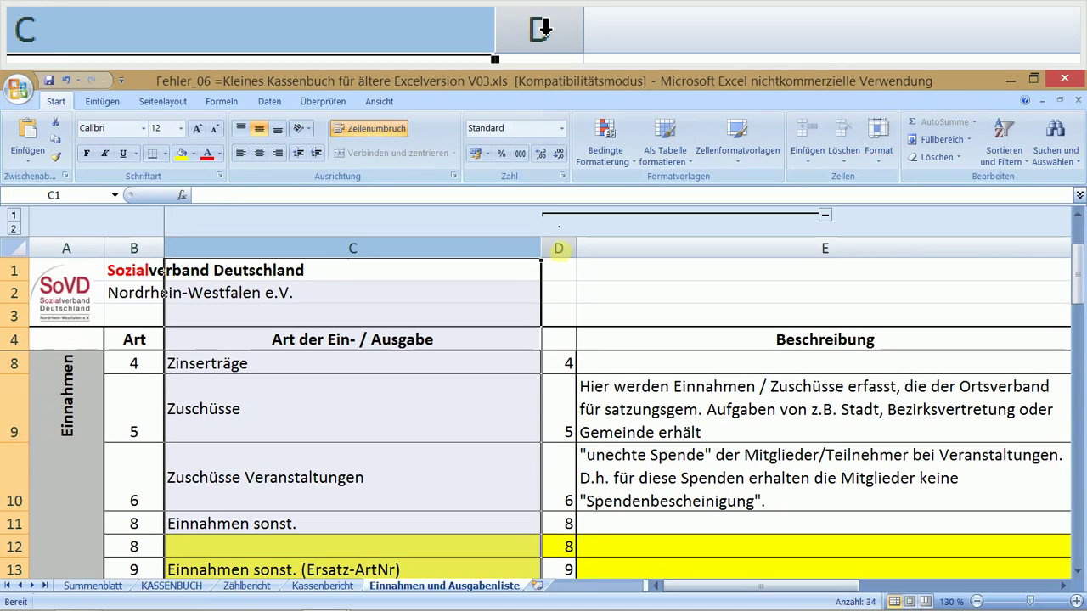
pyautogui.click(558, 248)
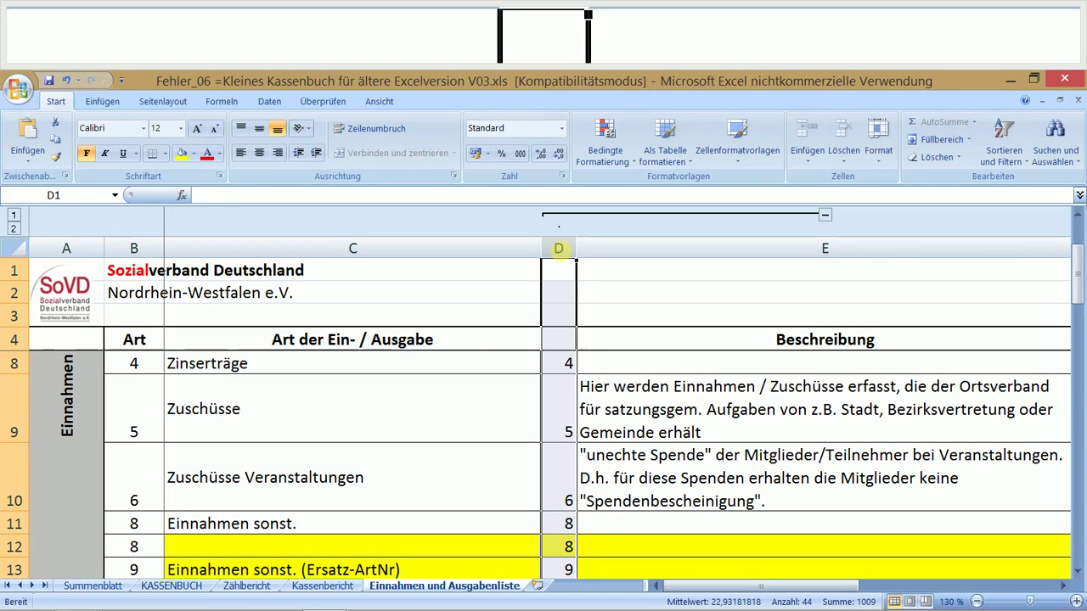
pyautogui.rightClick(558, 248)
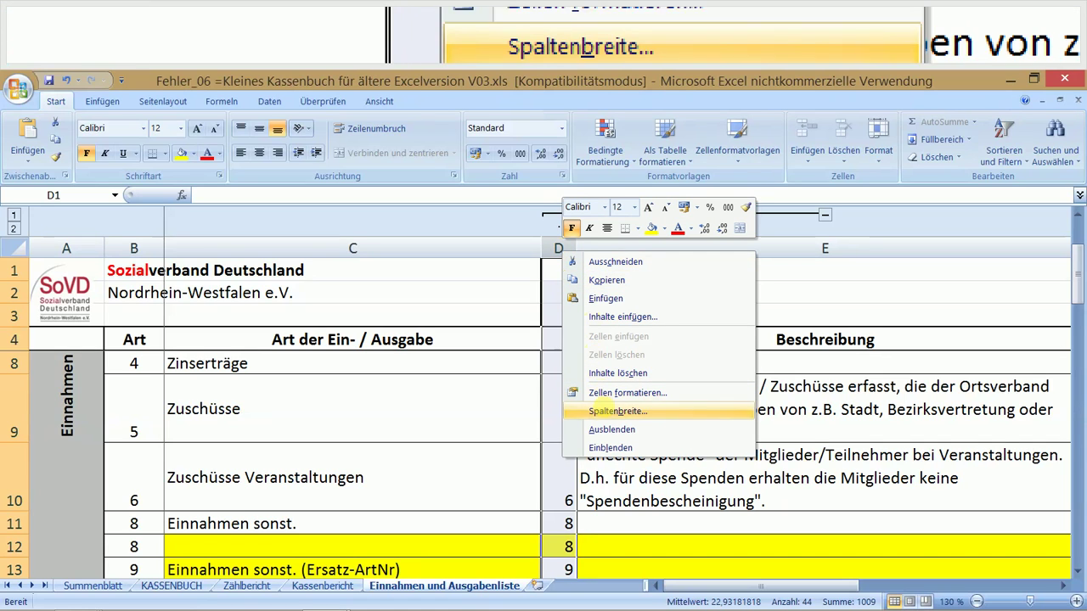
pyautogui.click(608, 429)
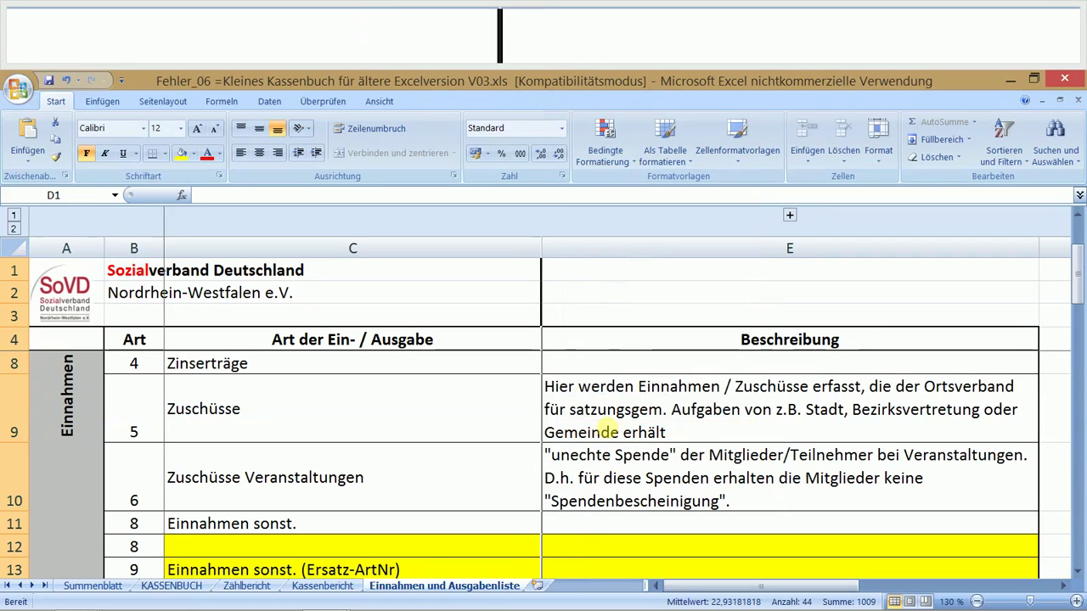
pyautogui.click(586, 272)
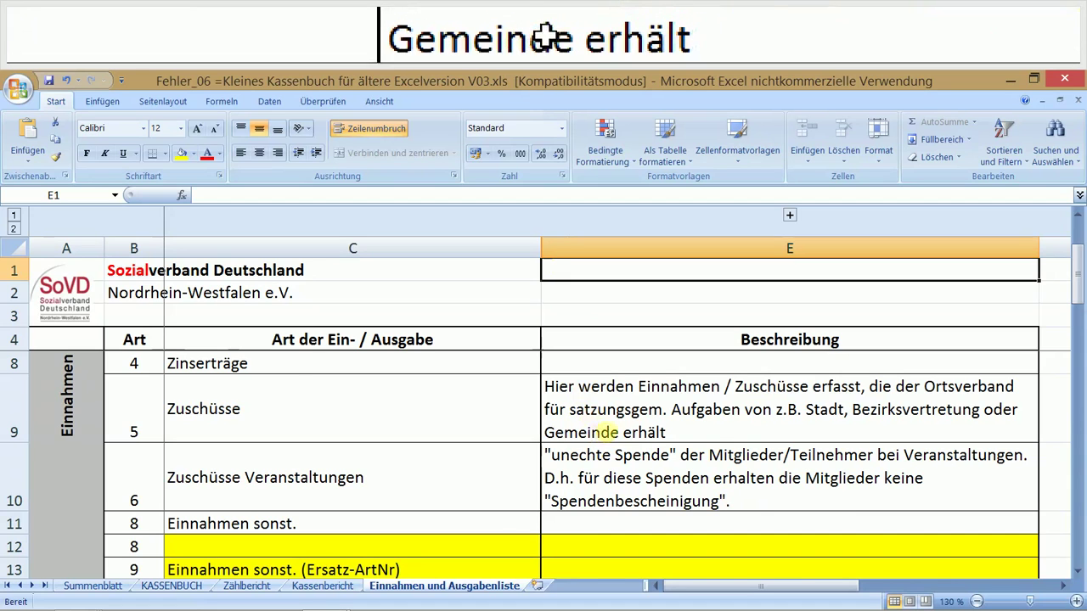
pyautogui.scroll(1, 604, 433)
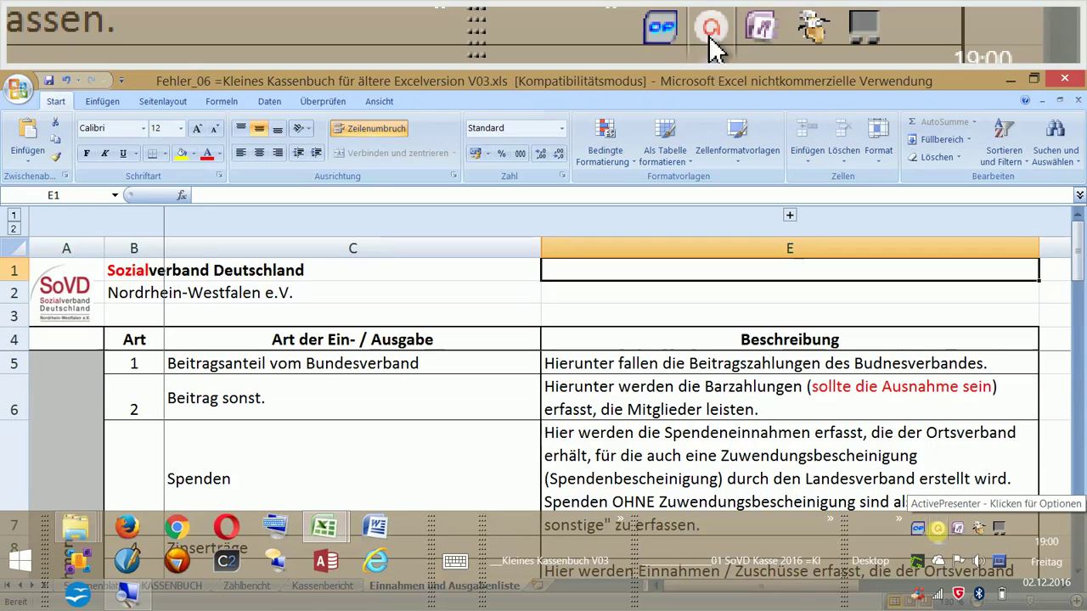
pyautogui.click(937, 528)
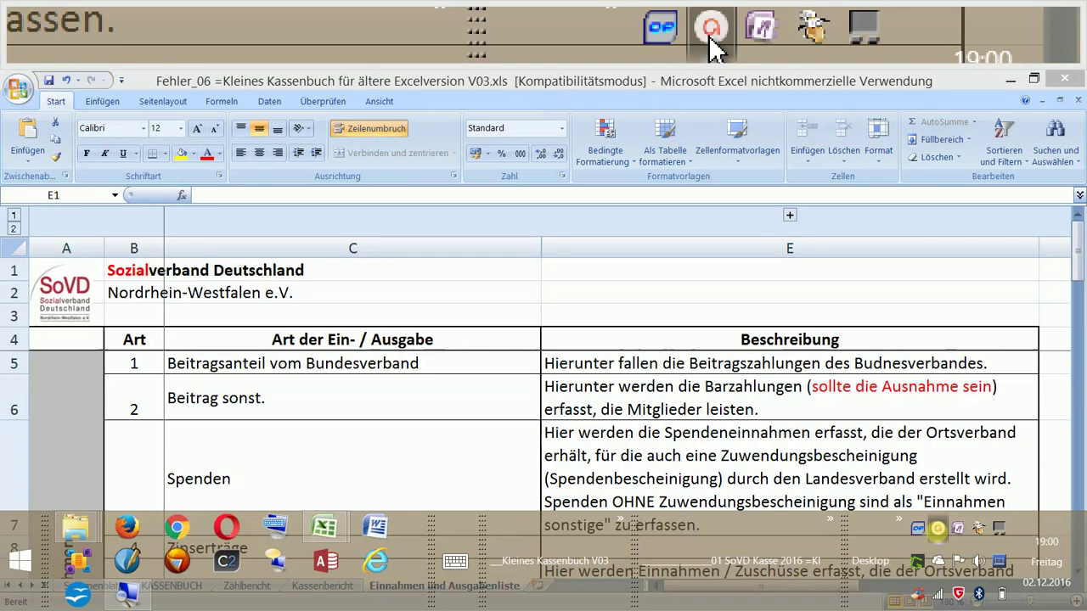